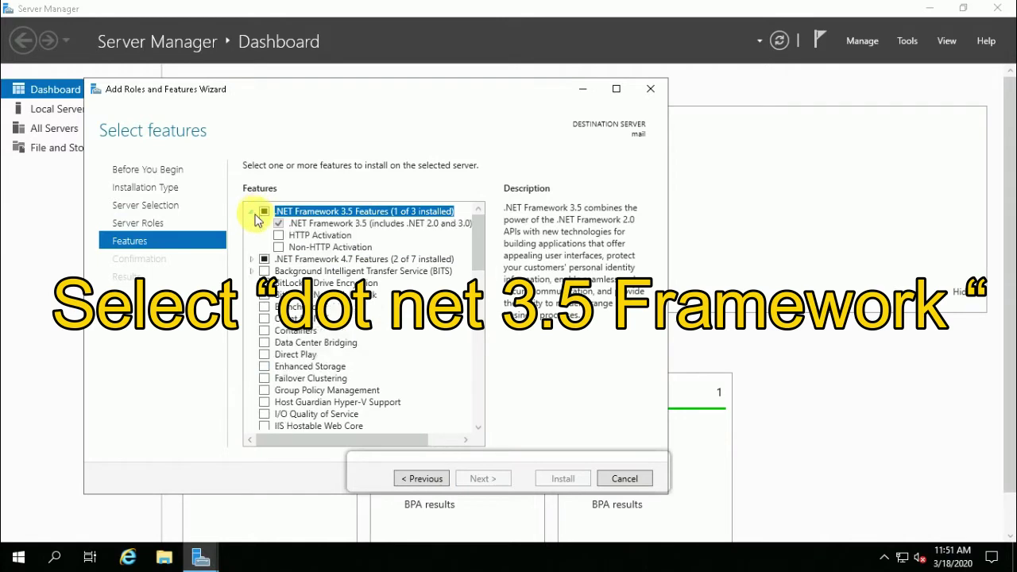
Tick the .NET Framework 3.5 feature, start its installation, and return to the desktop.
left_click(252, 211)
left_click(252, 212)
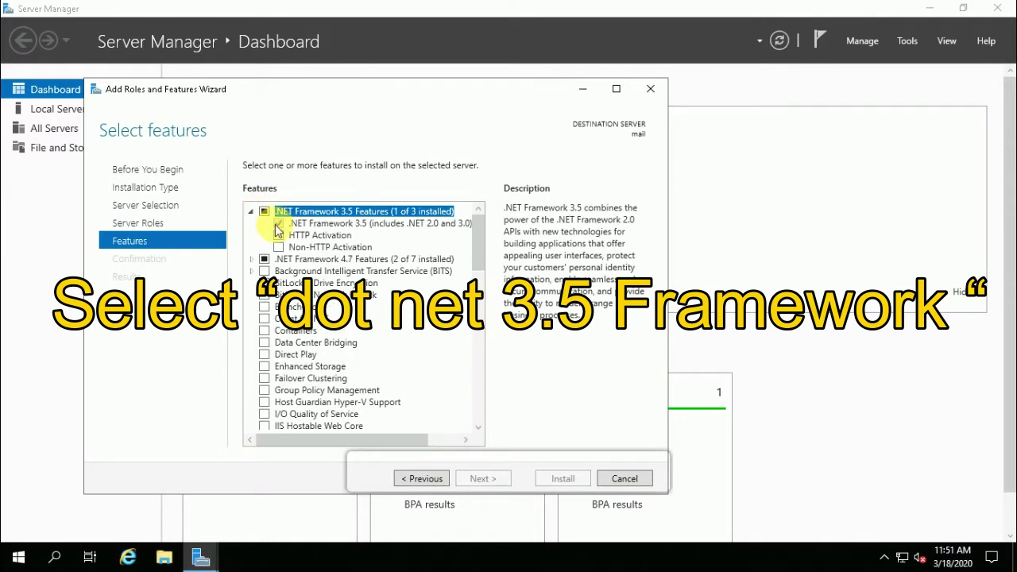
left_click(278, 226)
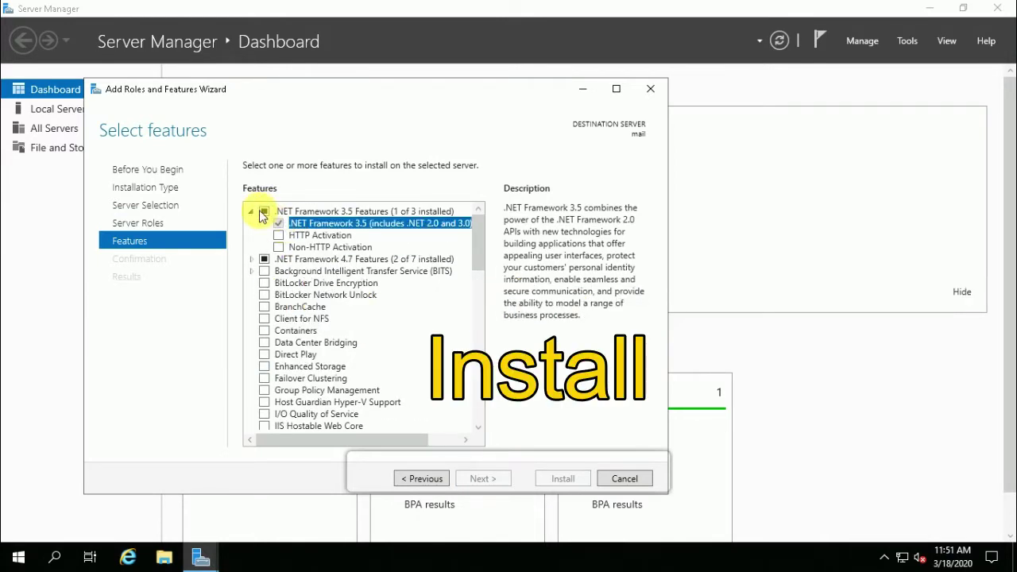
left_click(278, 224)
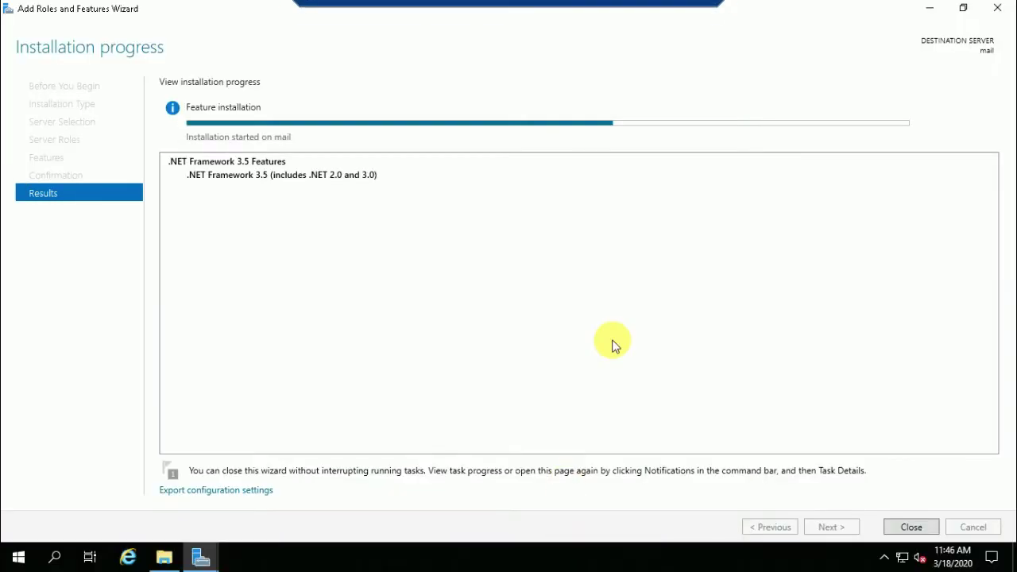
mouse_move(530, 7)
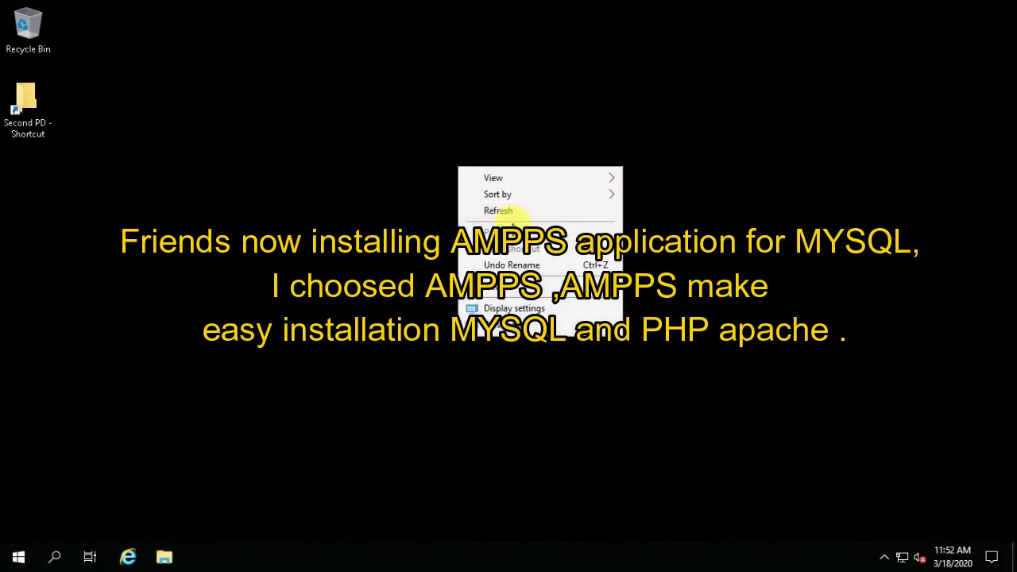
left_click(510, 210)
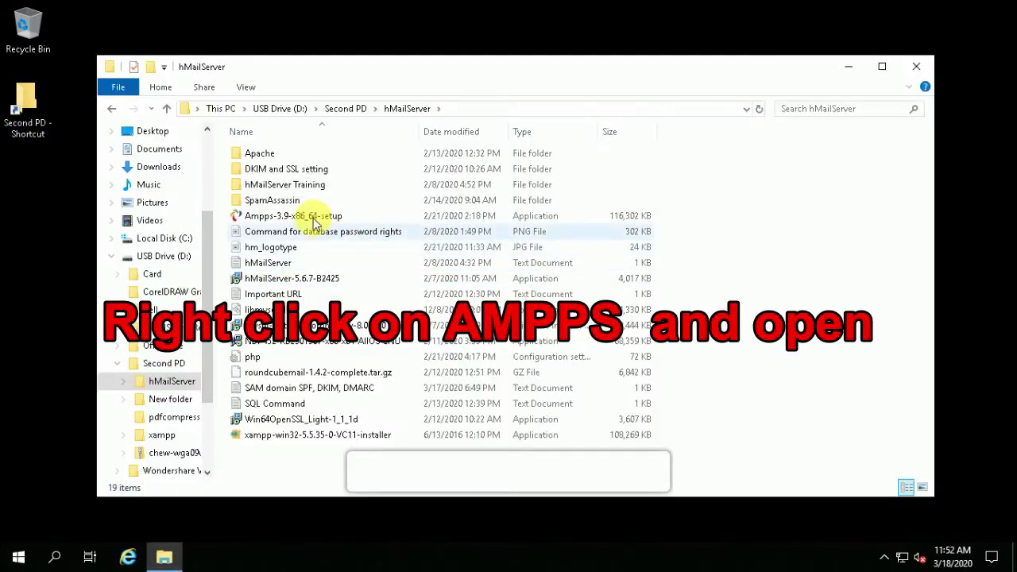
Launch the Ampps installer and accept its licence agreement.
left_click(302, 212)
right_click(307, 216)
left_click(341, 226)
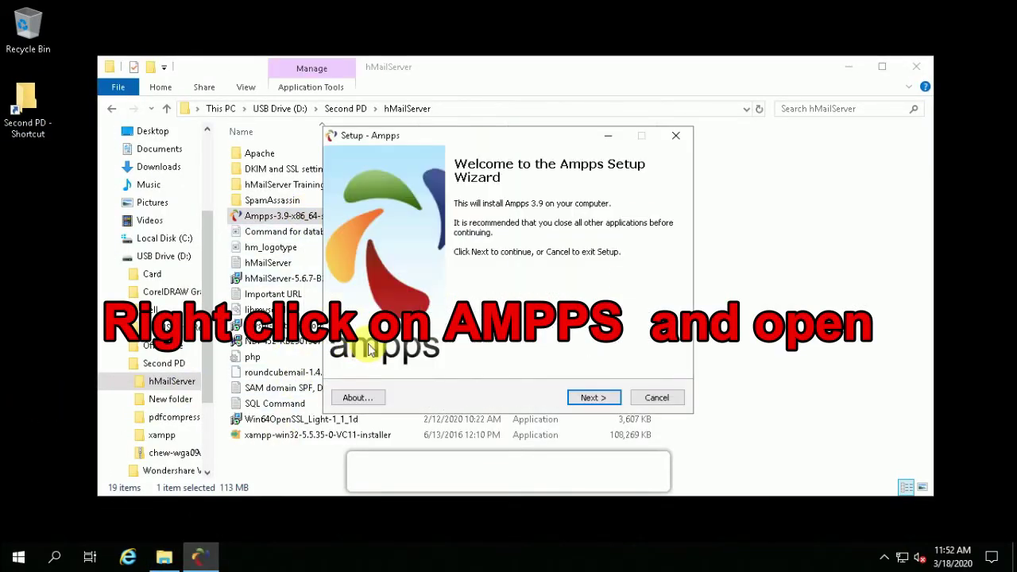
left_click(592, 398)
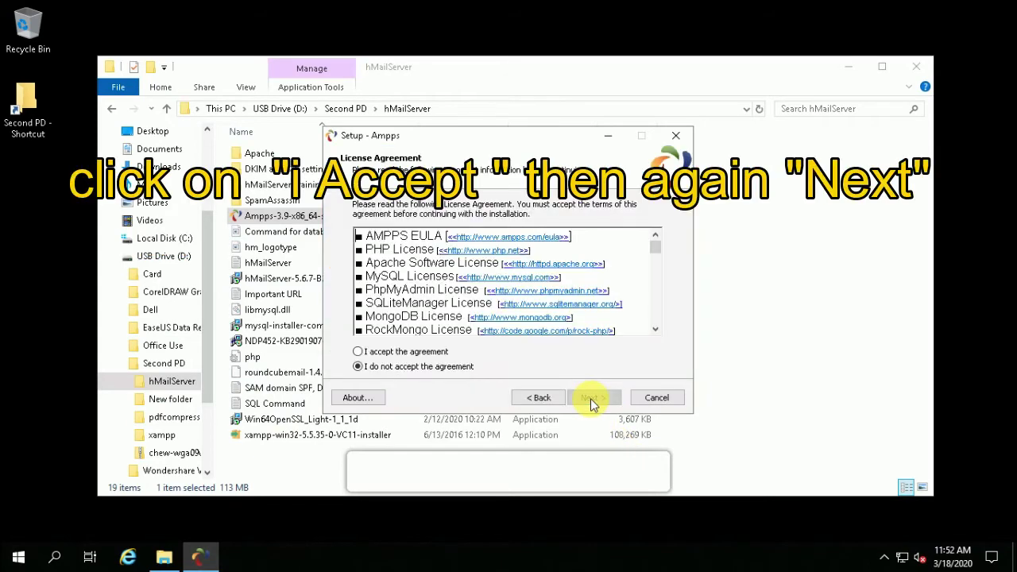
left_click(386, 354)
left_click(590, 398)
left_click(591, 399)
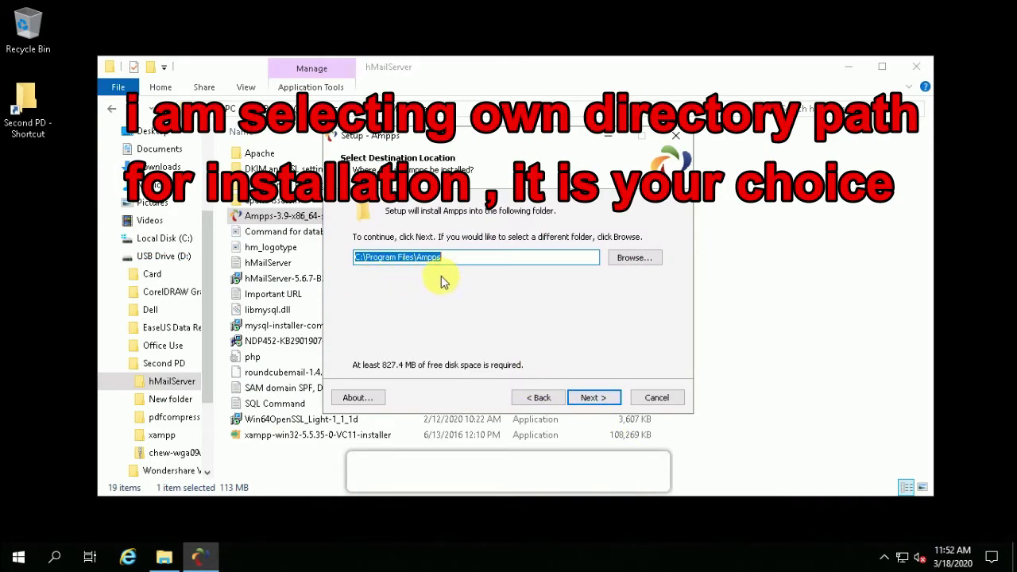
Install Ampps into C:\hMail Server Directory\Ampps with the Ampps Start Menu folder.
left_click(634, 257)
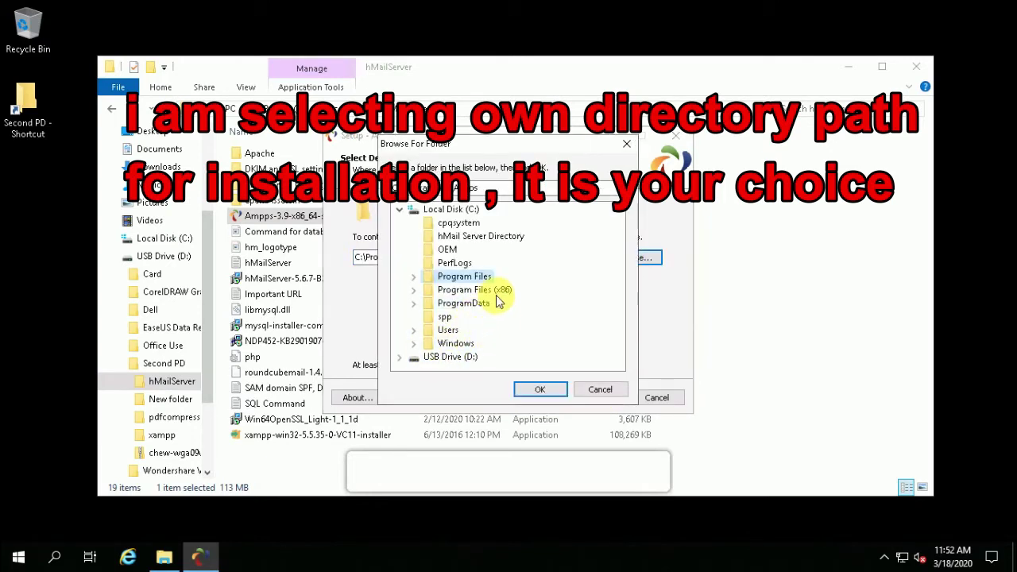
left_click(445, 237)
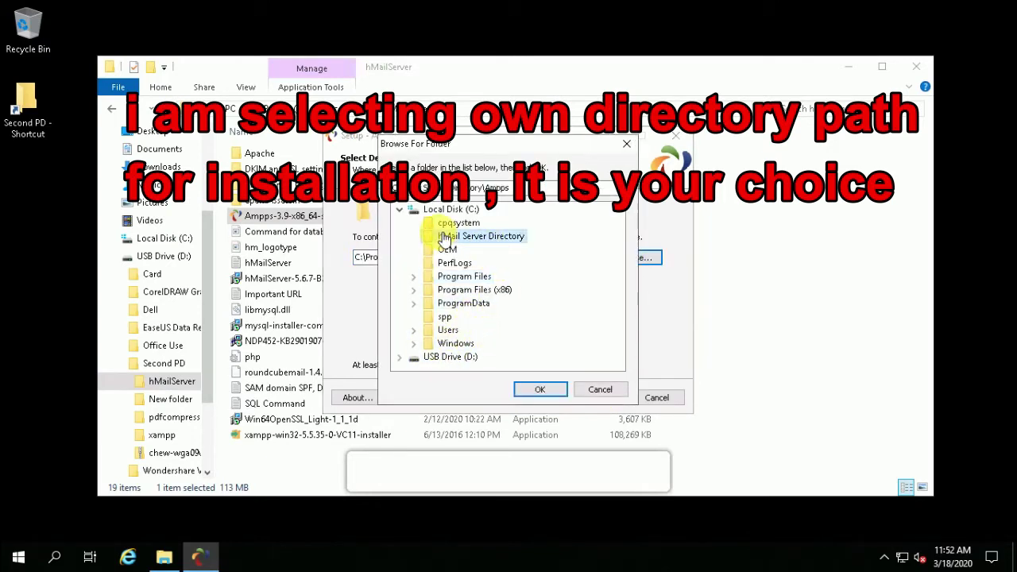
left_click(539, 391)
left_click(592, 398)
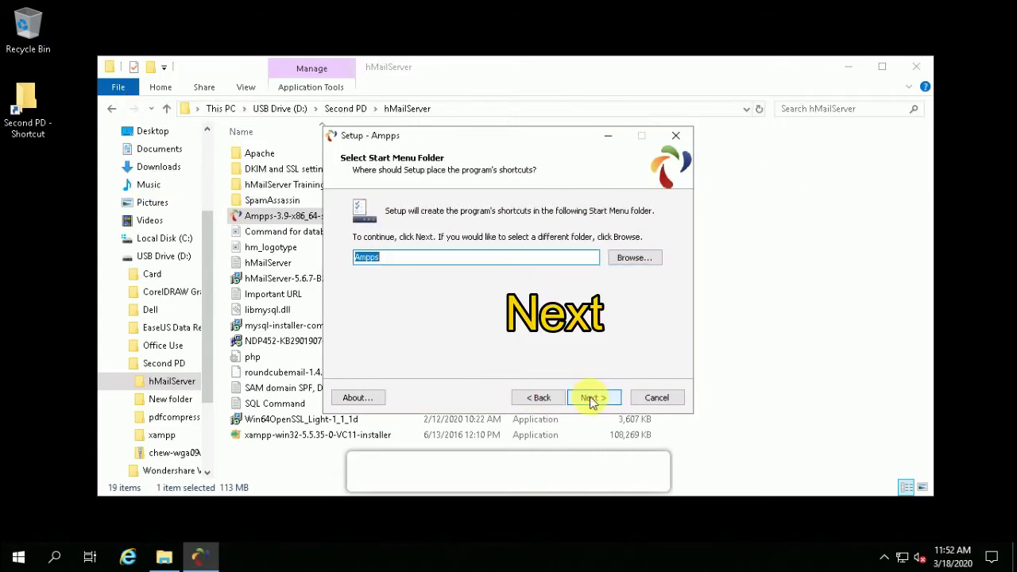
left_click(592, 398)
left_click(592, 398)
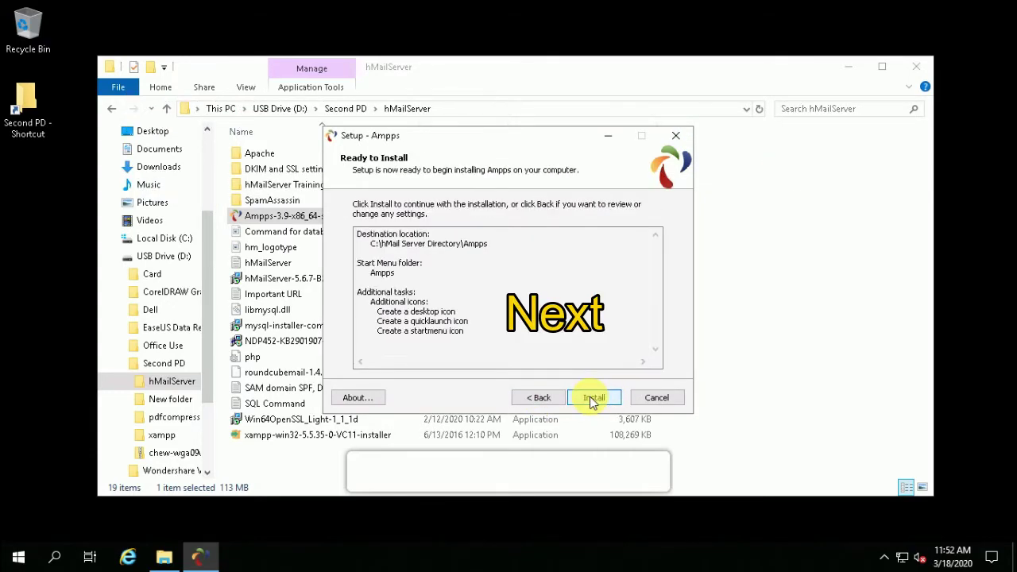
left_click(592, 398)
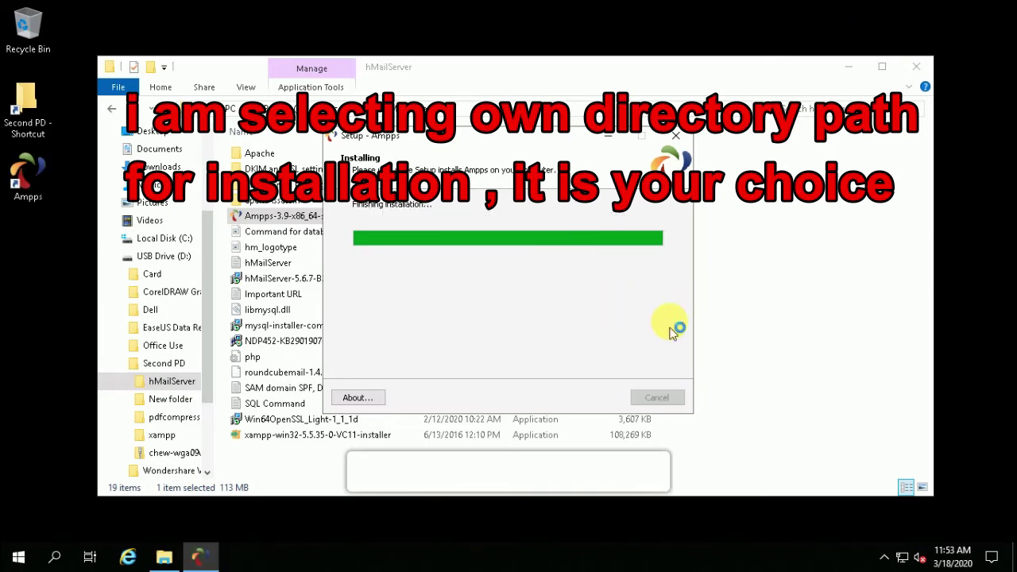
Install the Visual C++ 2017 redistributable, then finish setup with Launch Ampps checked.
left_click(343, 339)
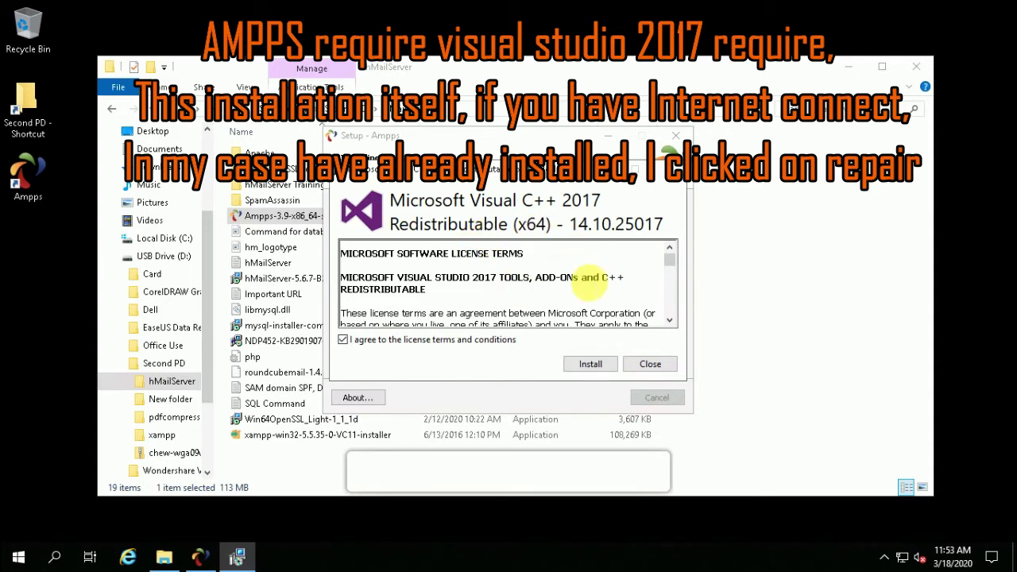
left_click(590, 364)
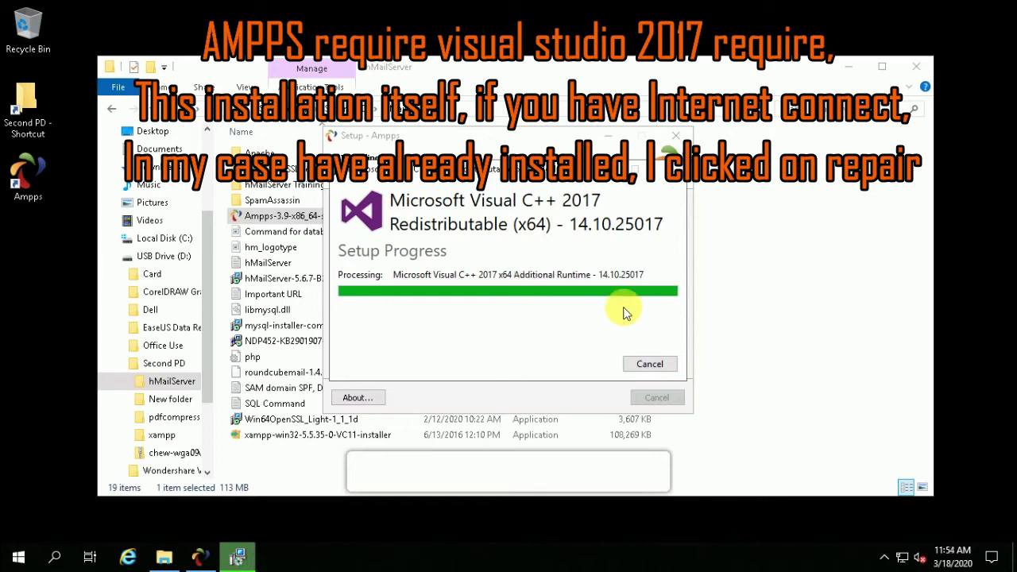
left_click(648, 363)
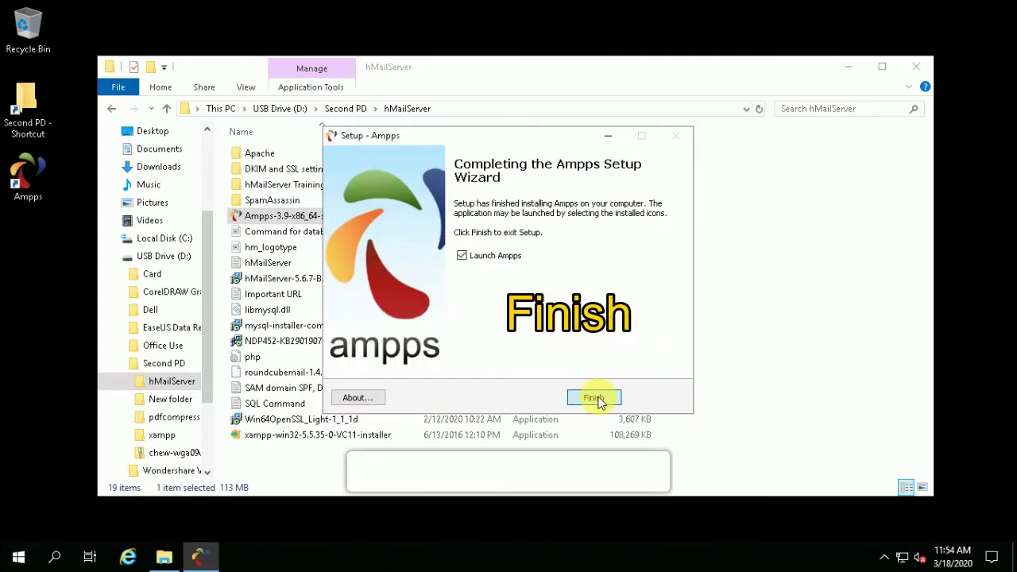
left_click(595, 398)
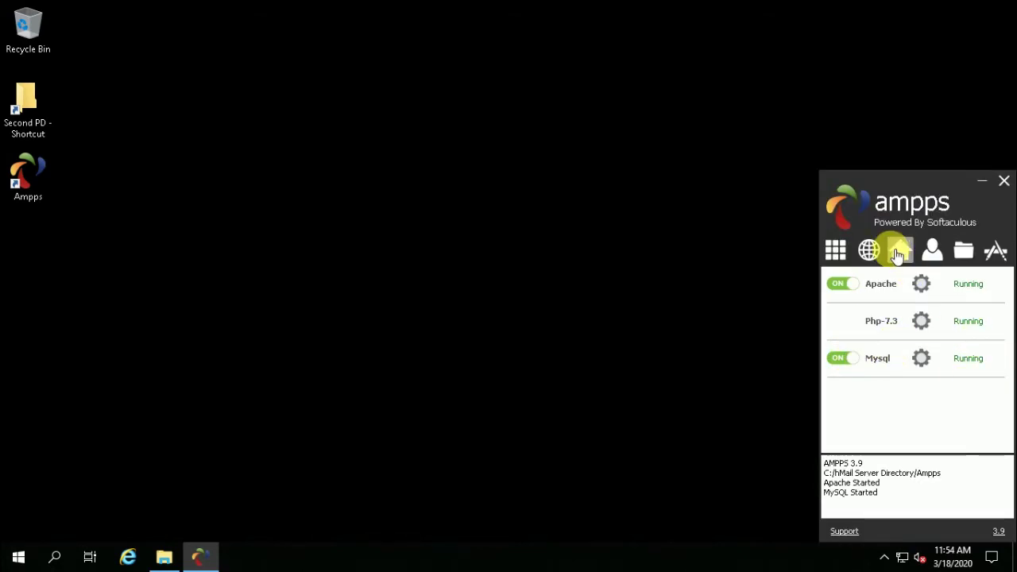
In the AMPPS Security Center, enable password protection and set a new AMPPS login password.
left_click(901, 251)
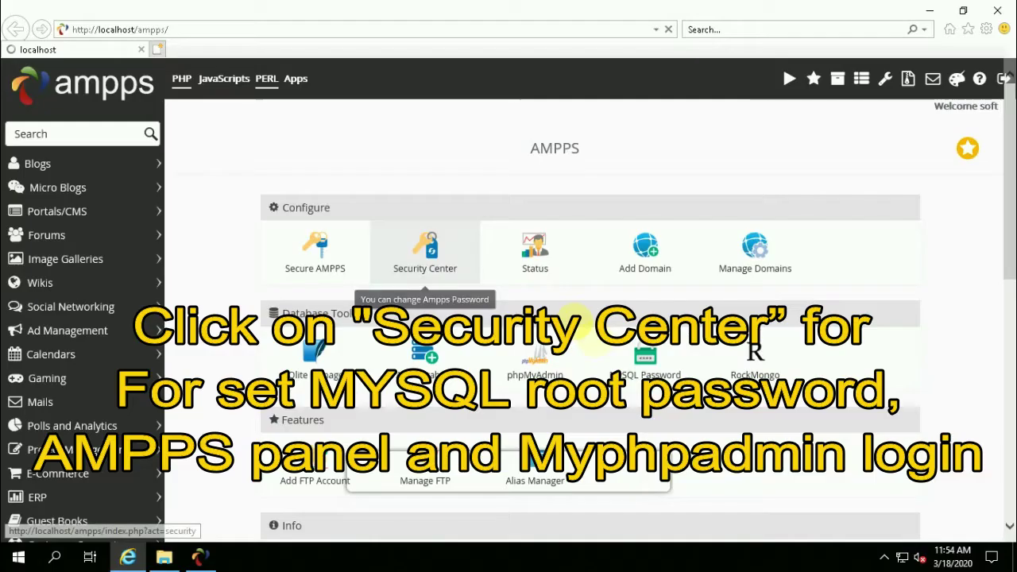
left_click(425, 253)
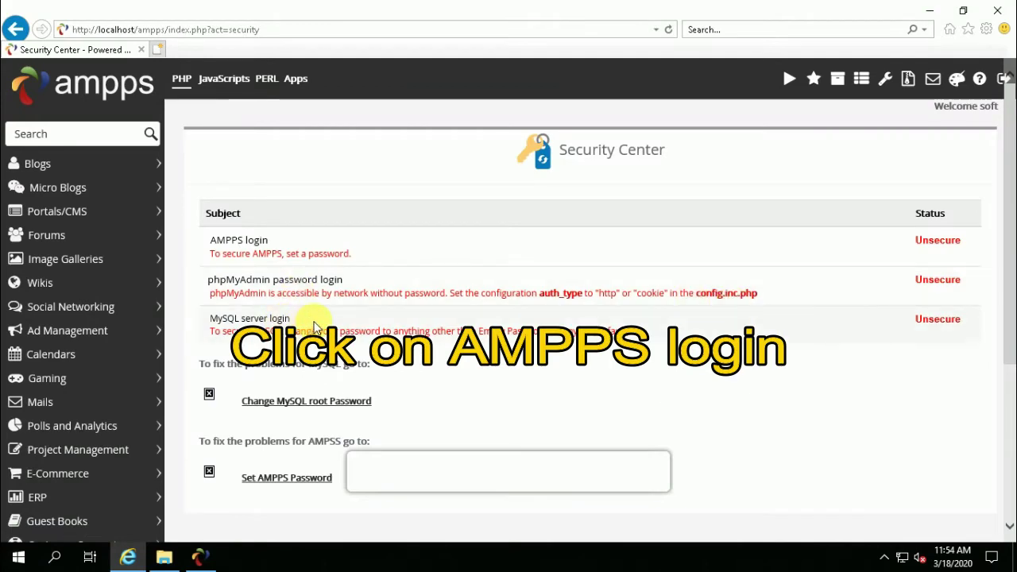
left_click(475, 242)
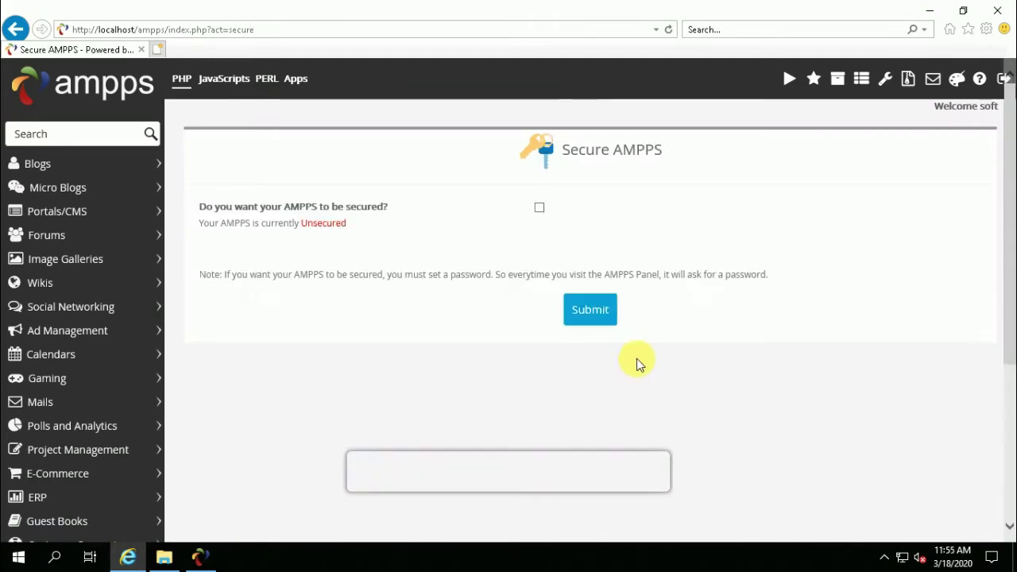
left_click(539, 207)
left_click(556, 254)
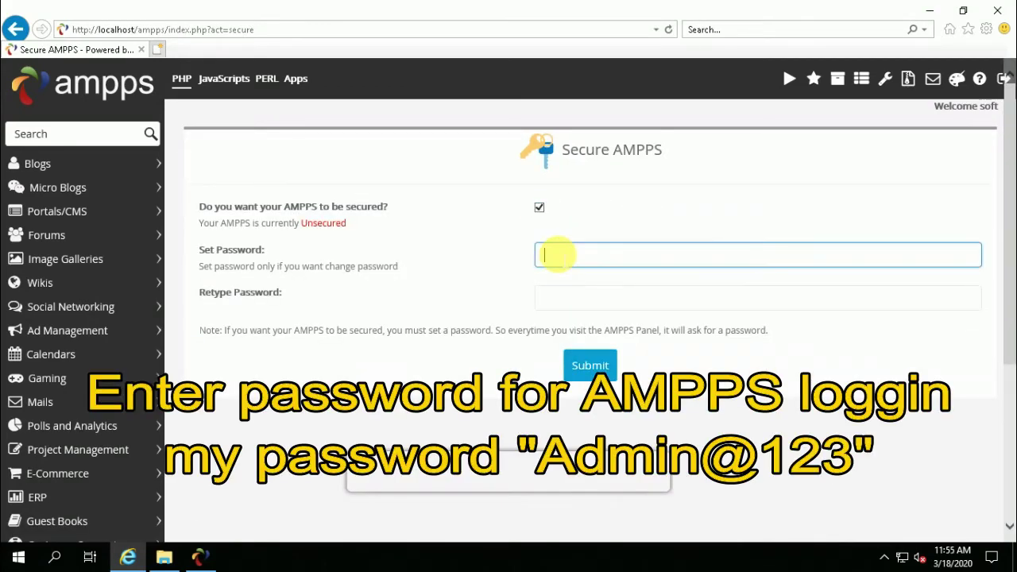
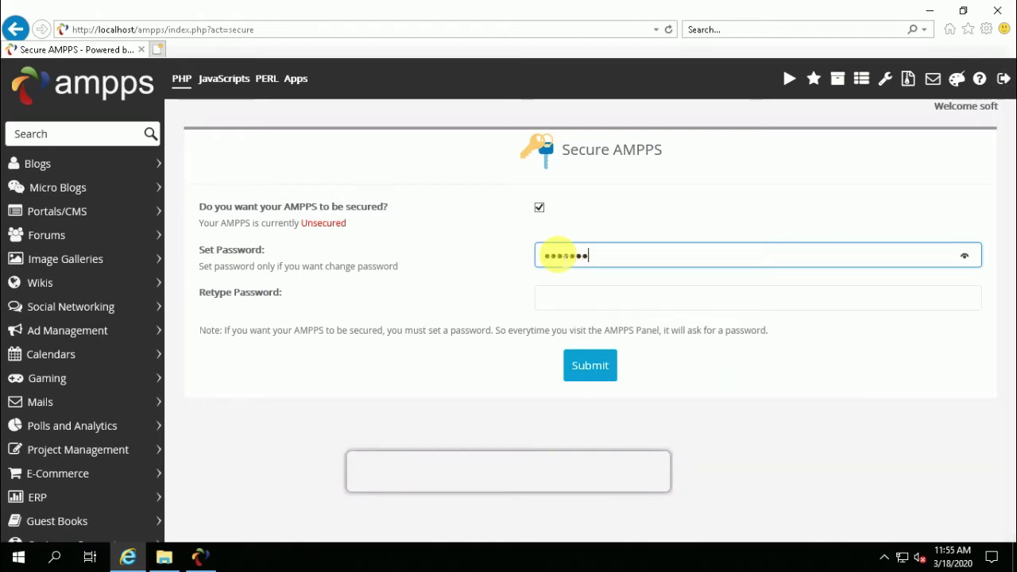
key("Tab")
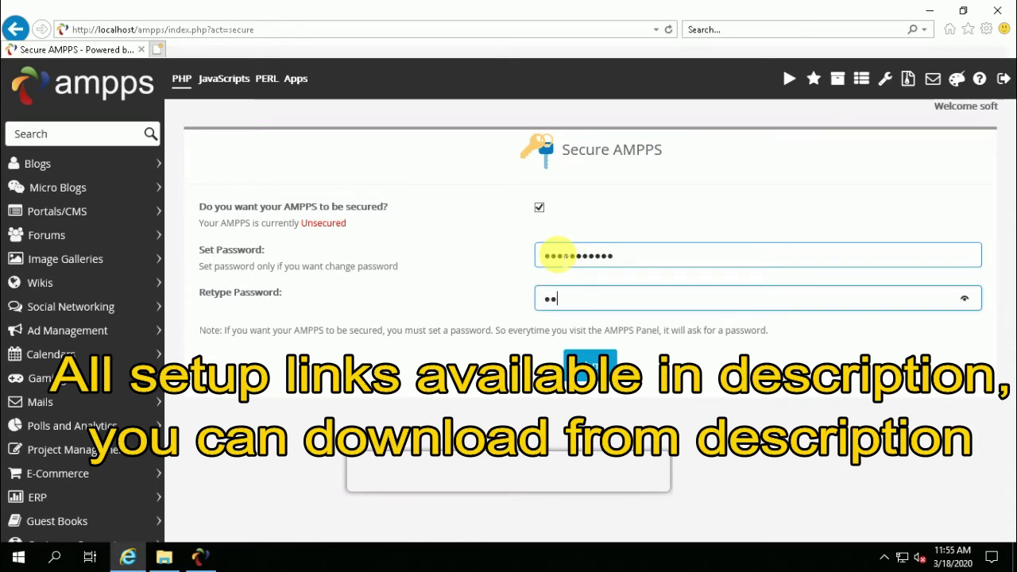
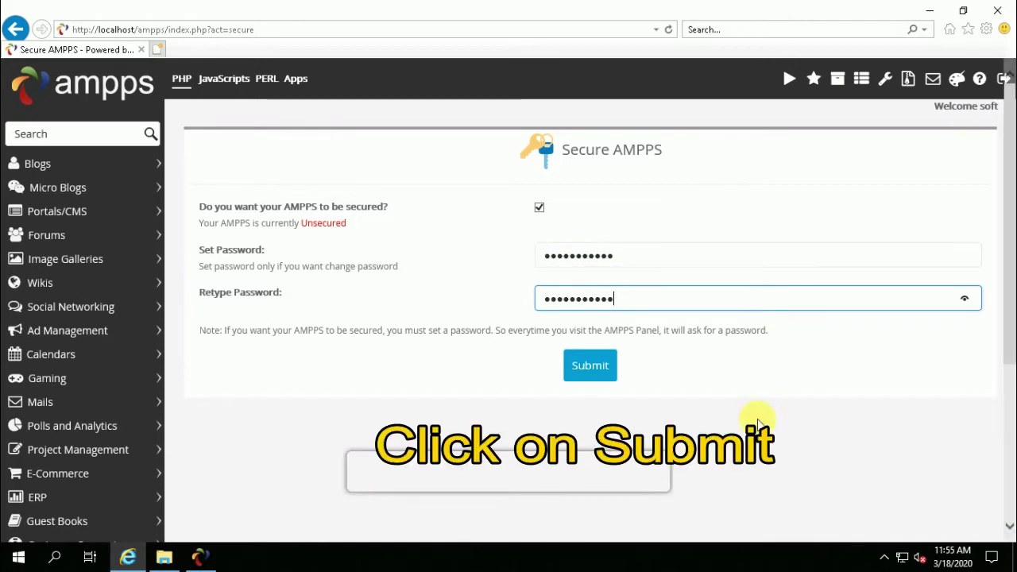
left_click(594, 369)
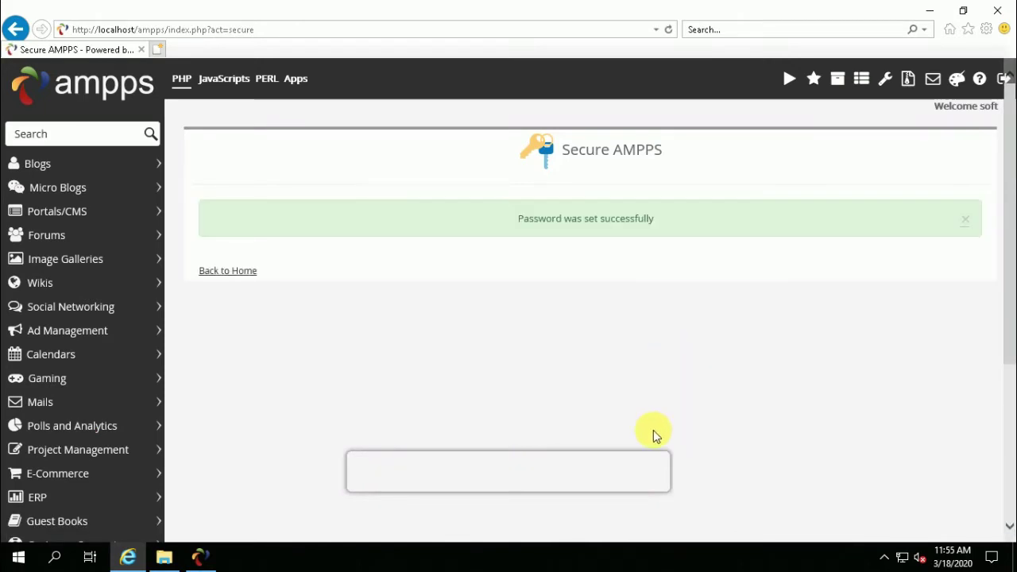
Recheck the Security Center, noting the default MySQL password warning, then return home.
left_click(231, 272)
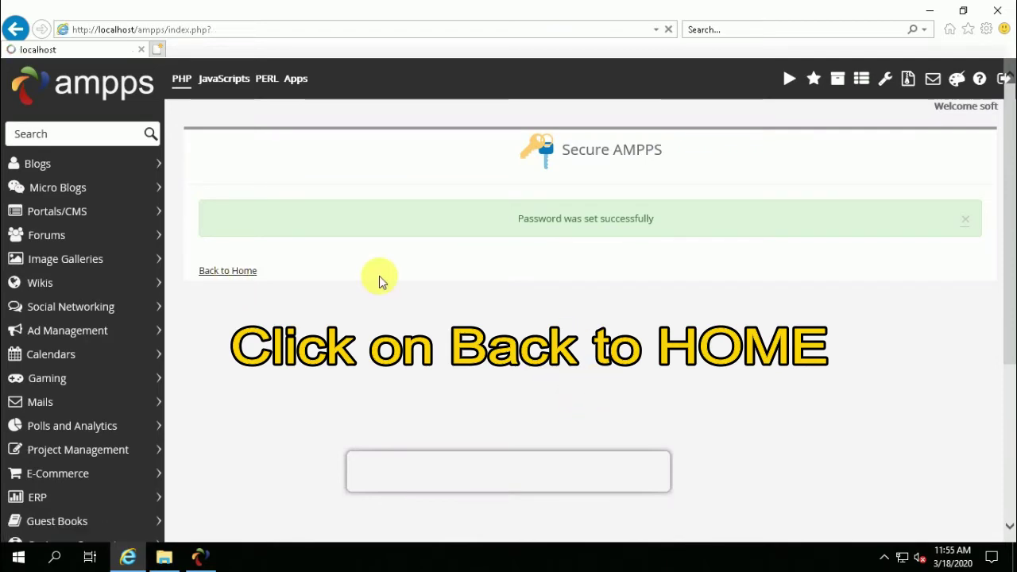
left_click(429, 247)
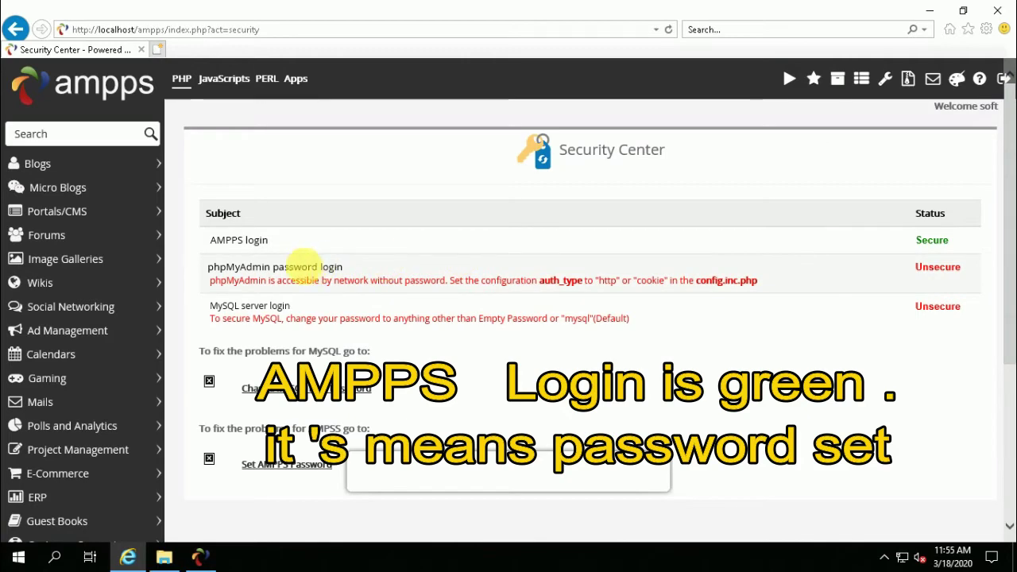
left_click_drag(630, 319, 547, 319)
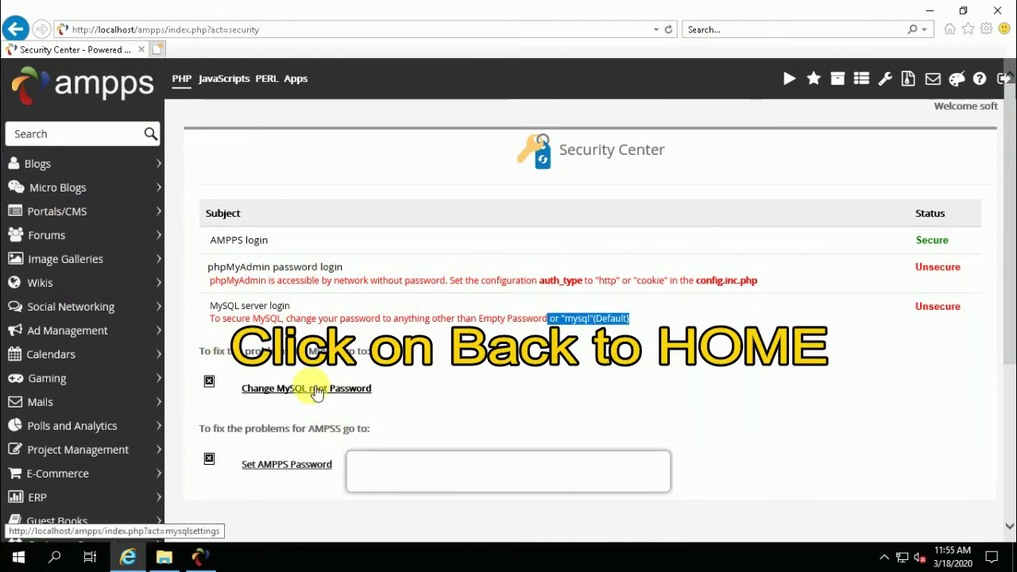
key("alt+Left")
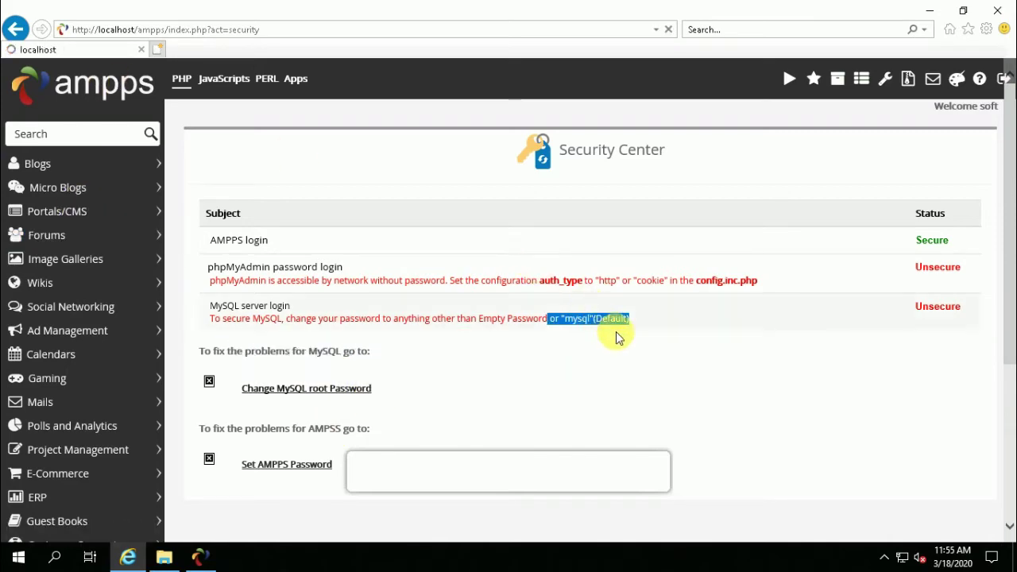
Change the root@localhost password in phpMyAdmin's User accounts, then log out.
left_click(535, 359)
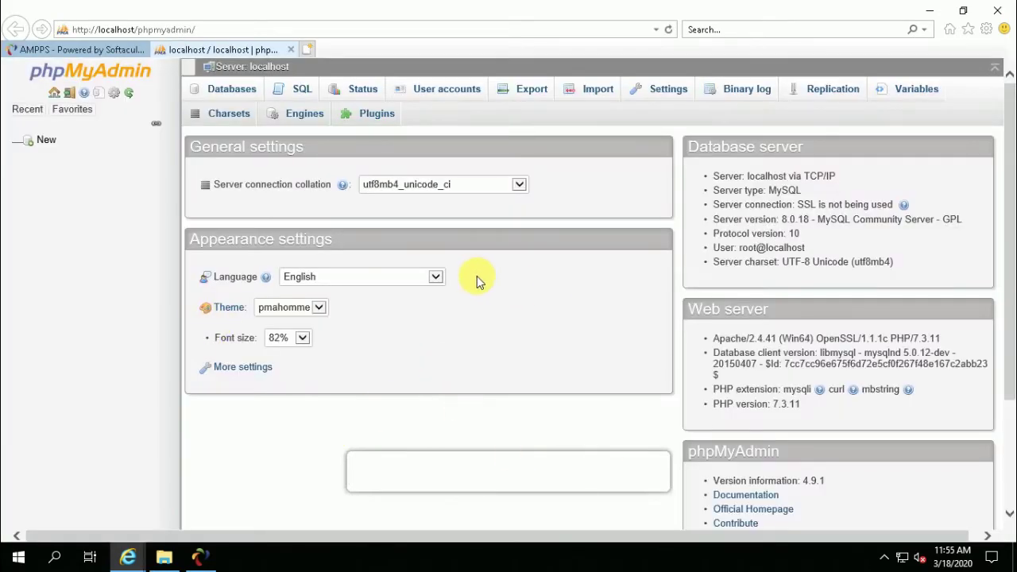
left_click(453, 90)
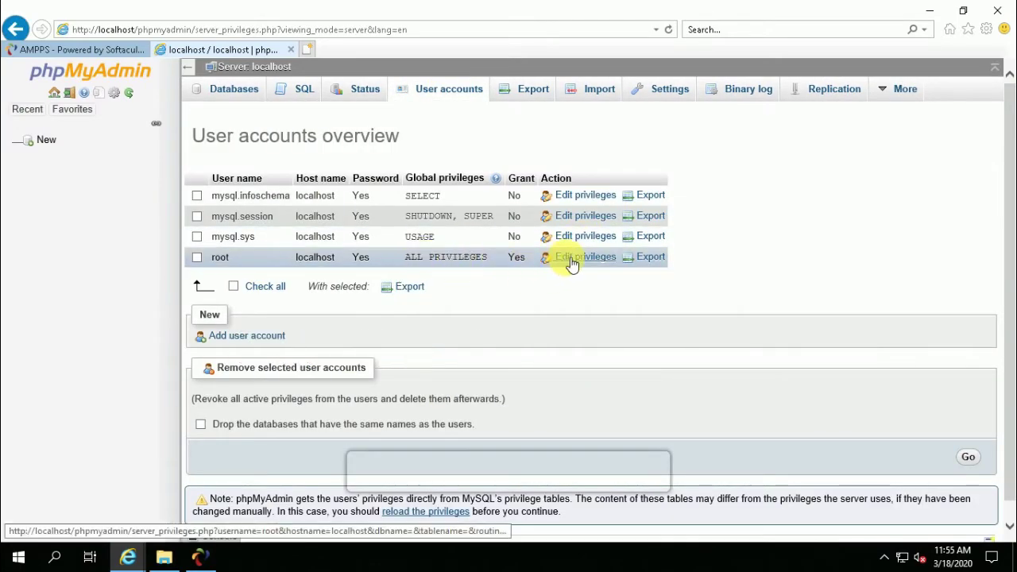
left_click(569, 258)
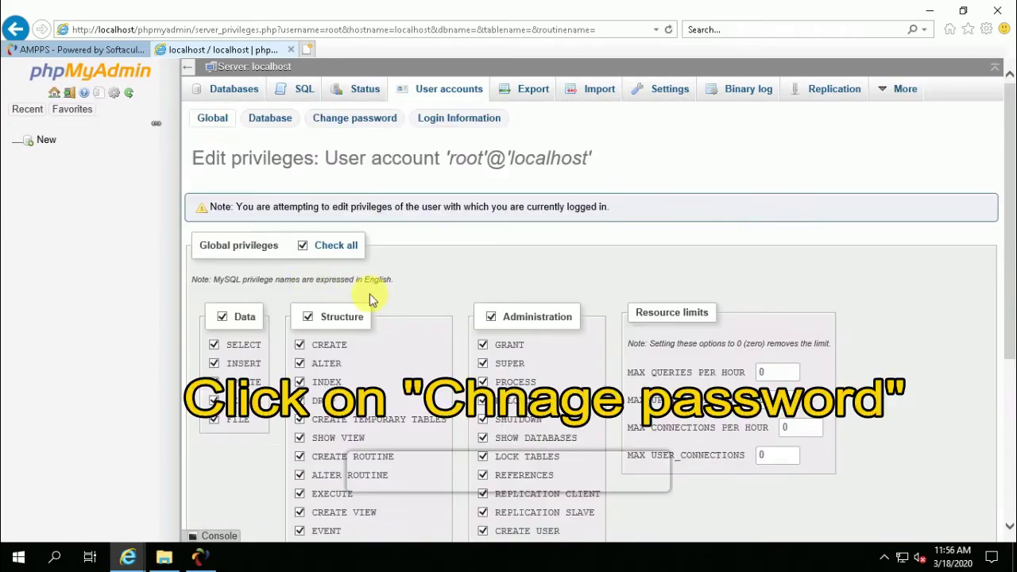
left_click(354, 118)
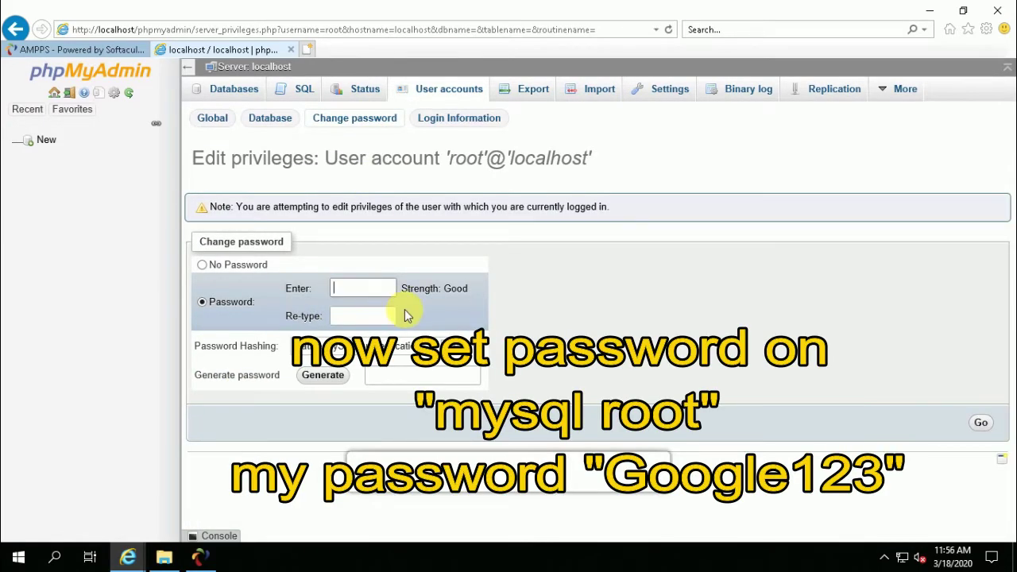
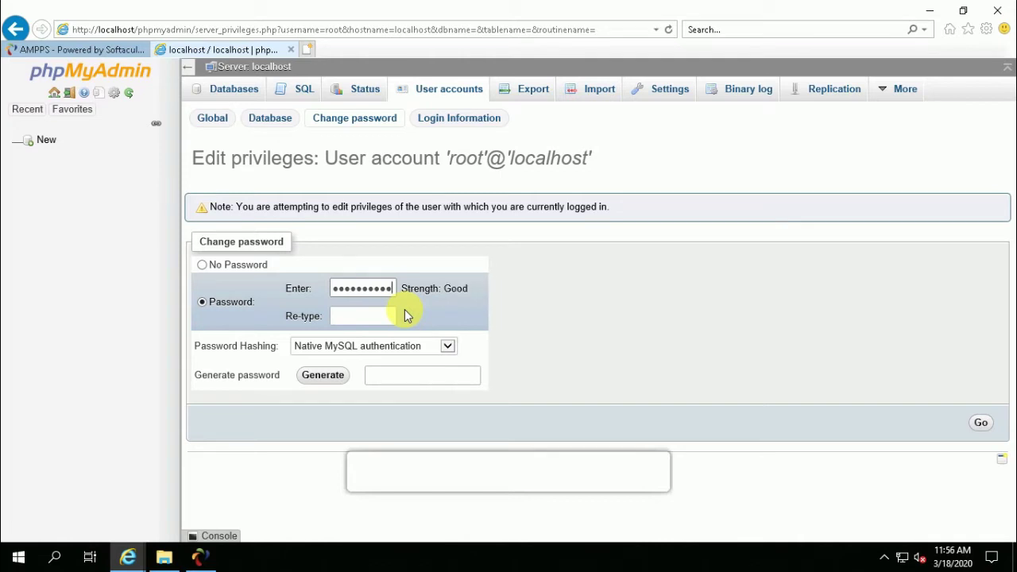
key("Tab")
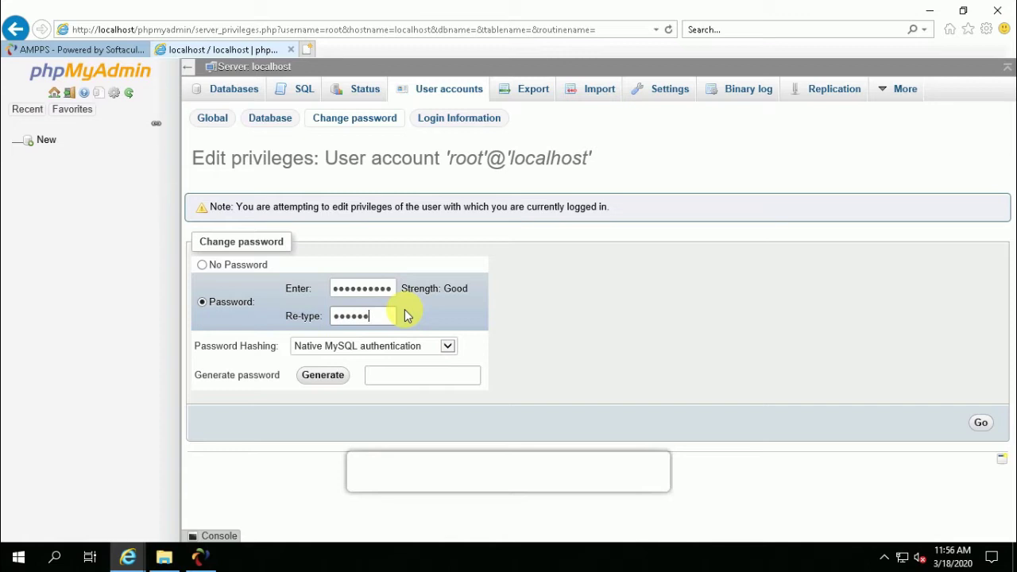
left_click(980, 422)
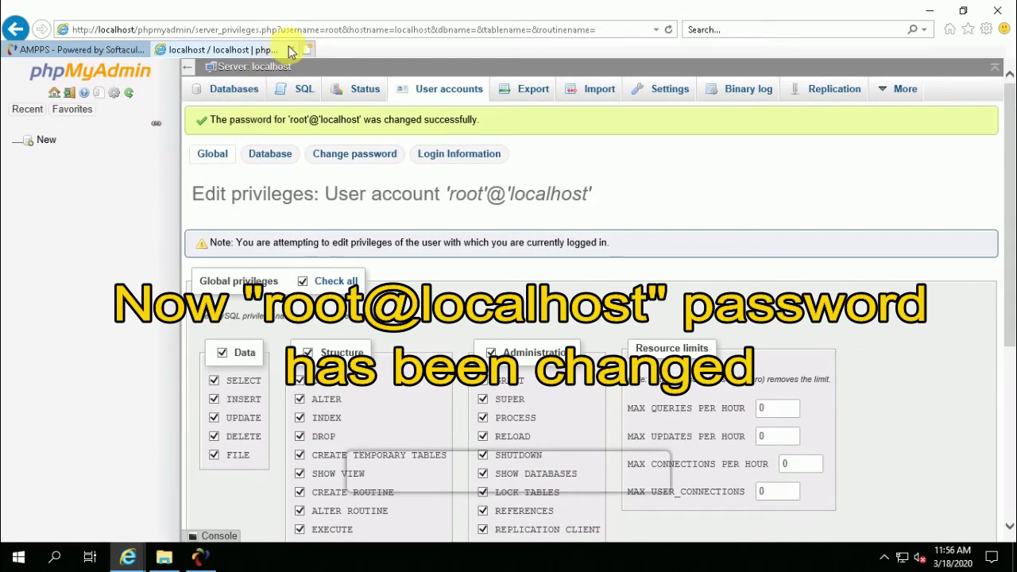
left_click(77, 95)
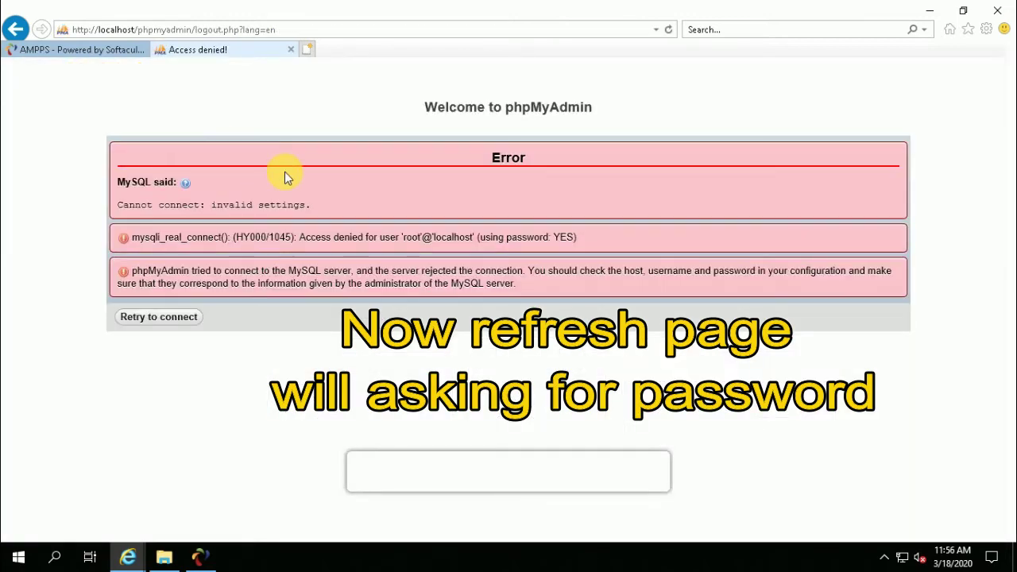
Close the error page and browse File Explorer to C:\hMail Server Directory\Ampps\phpMyAdmin.
left_click(291, 50)
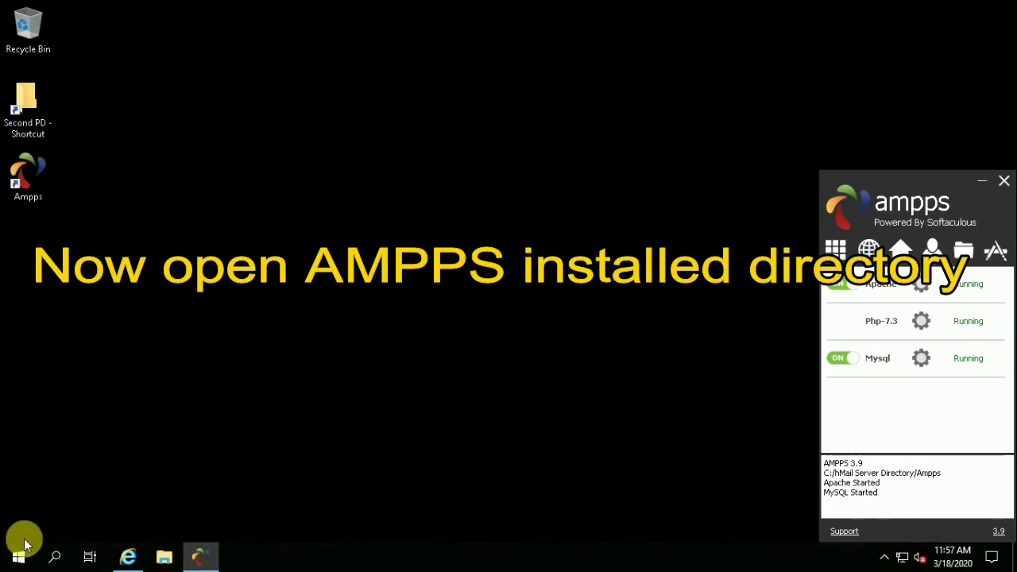
left_click(18, 556)
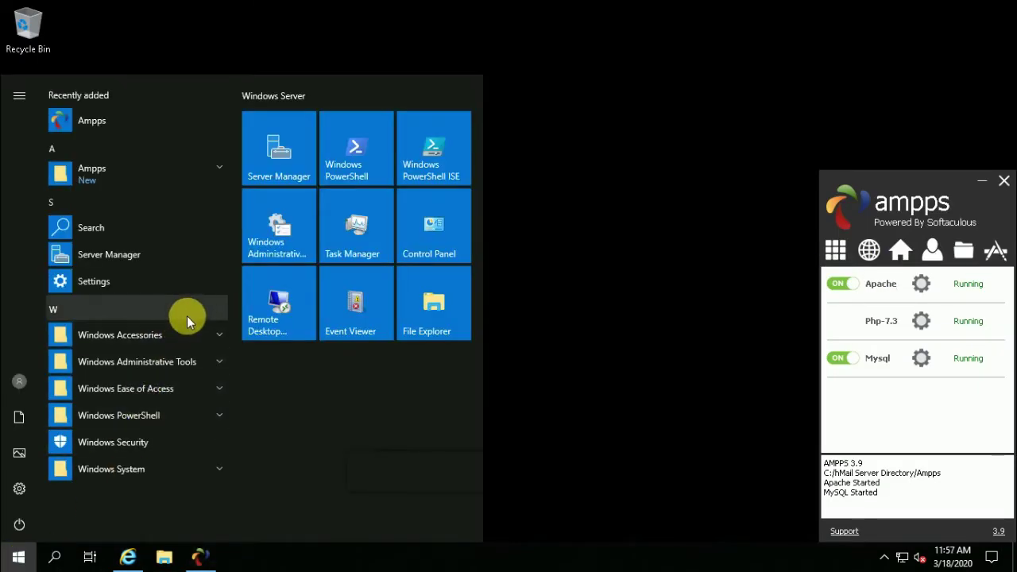
left_click(436, 321)
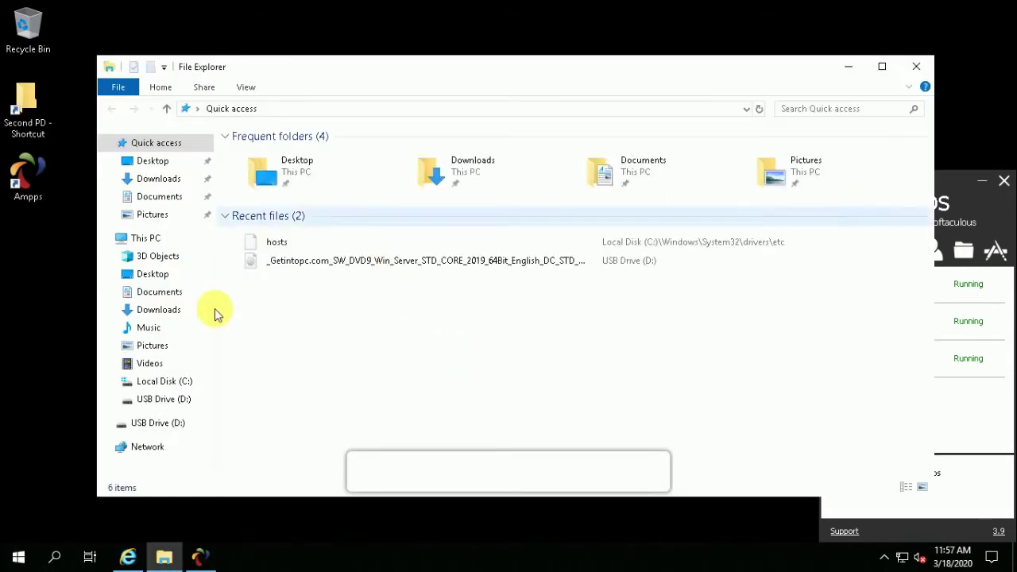
left_click(169, 382)
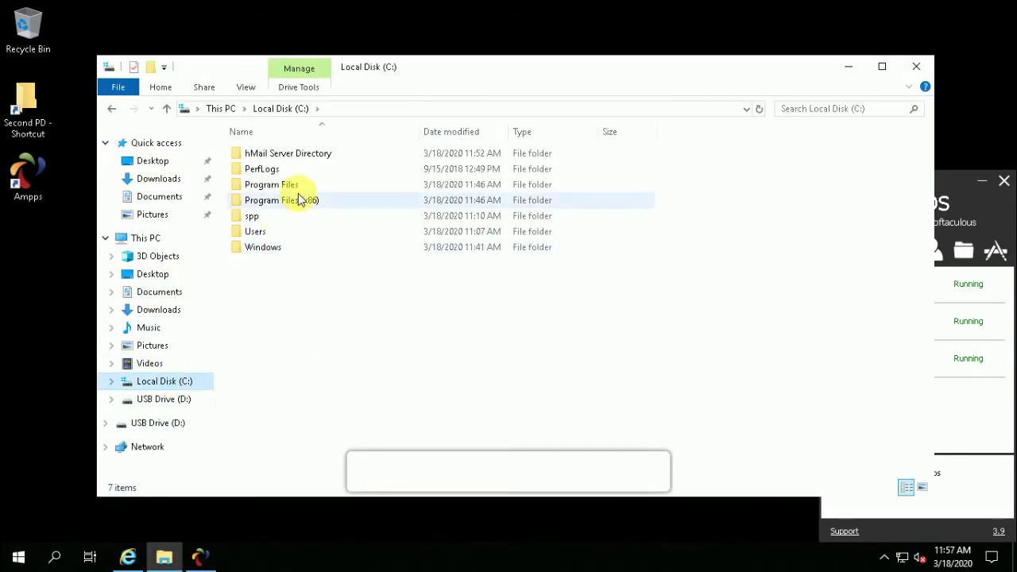
double_click(296, 154)
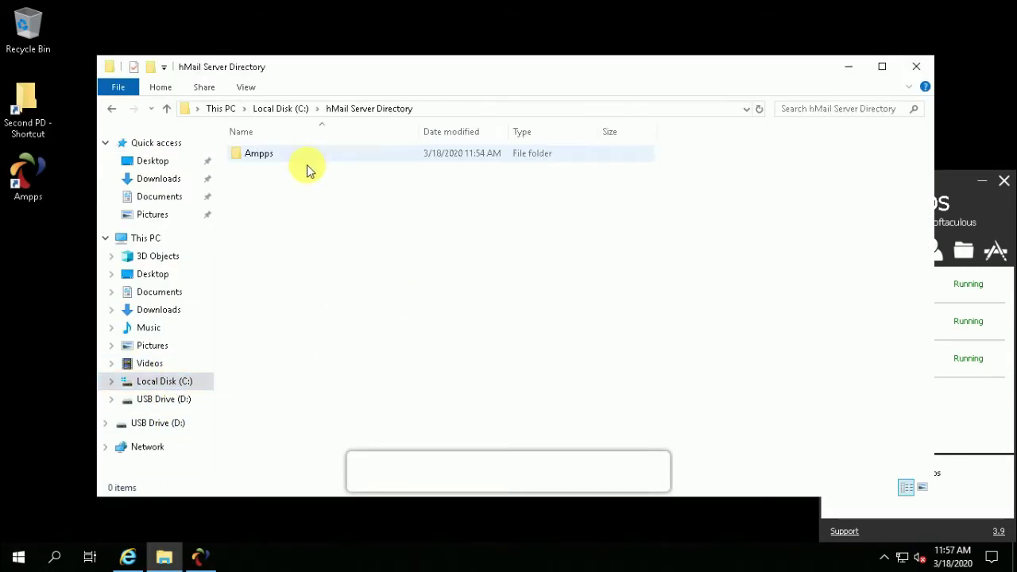
double_click(255, 154)
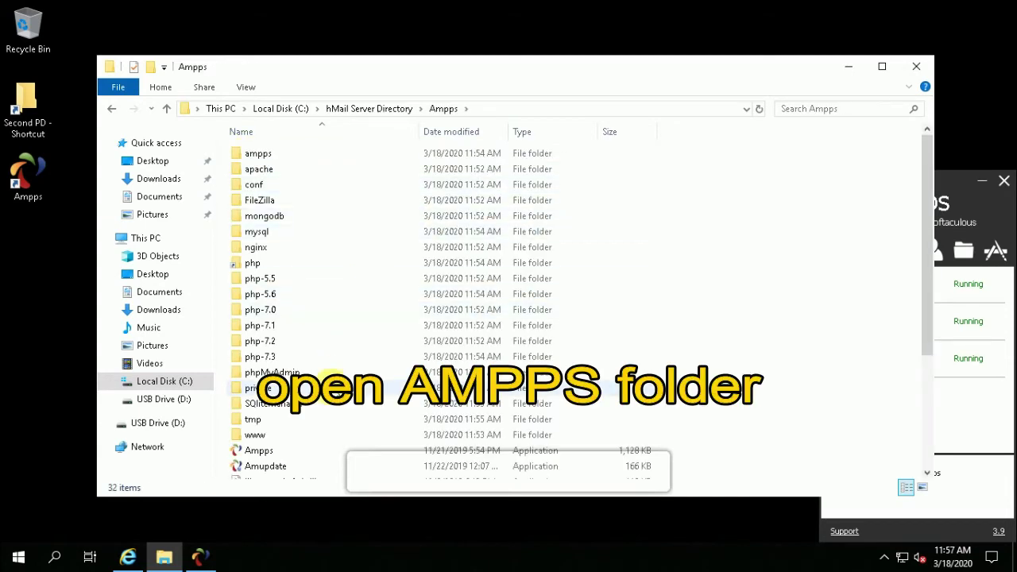
left_click(284, 372)
double_click(284, 371)
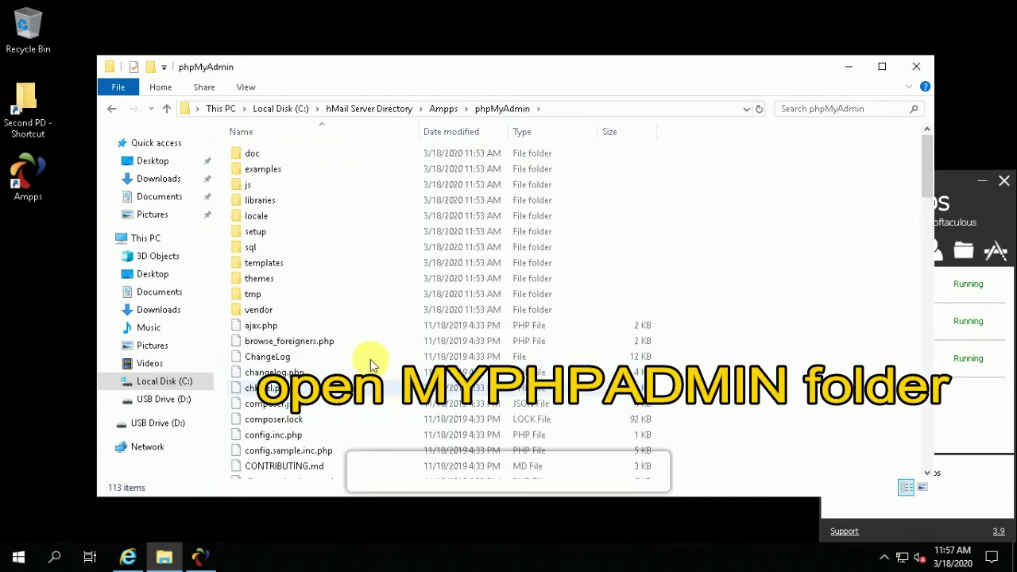
Choose Open with on config.inc.php and list the available apps.
scroll(333, 426, "down", 5)
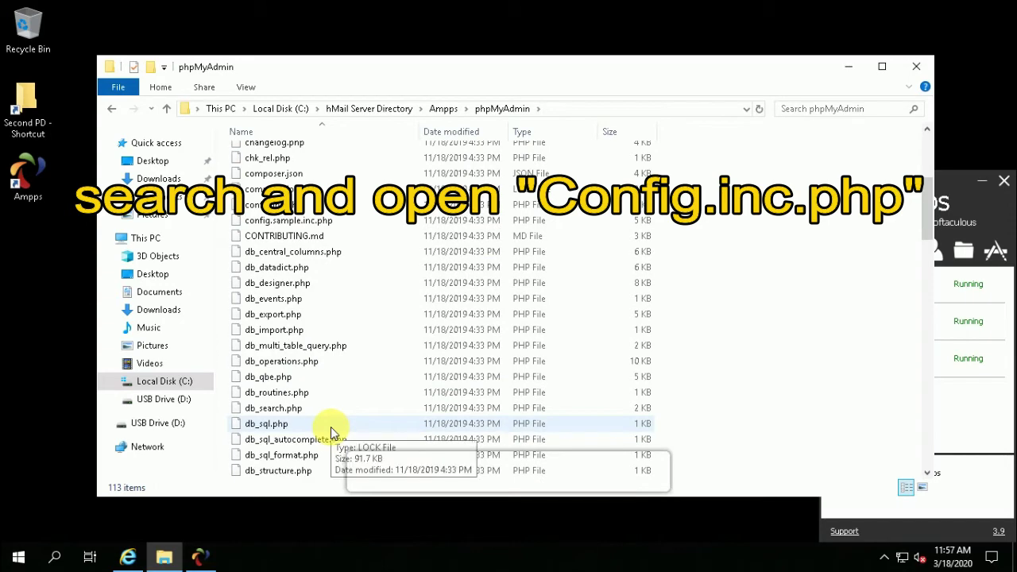
scroll(332, 432, "up", 4)
left_click(280, 370)
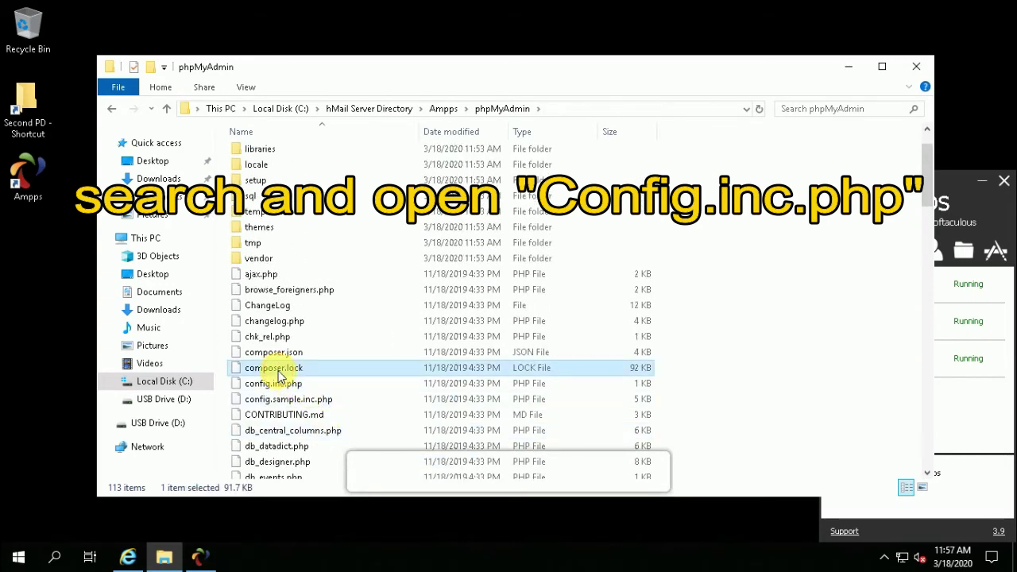
left_click(282, 380)
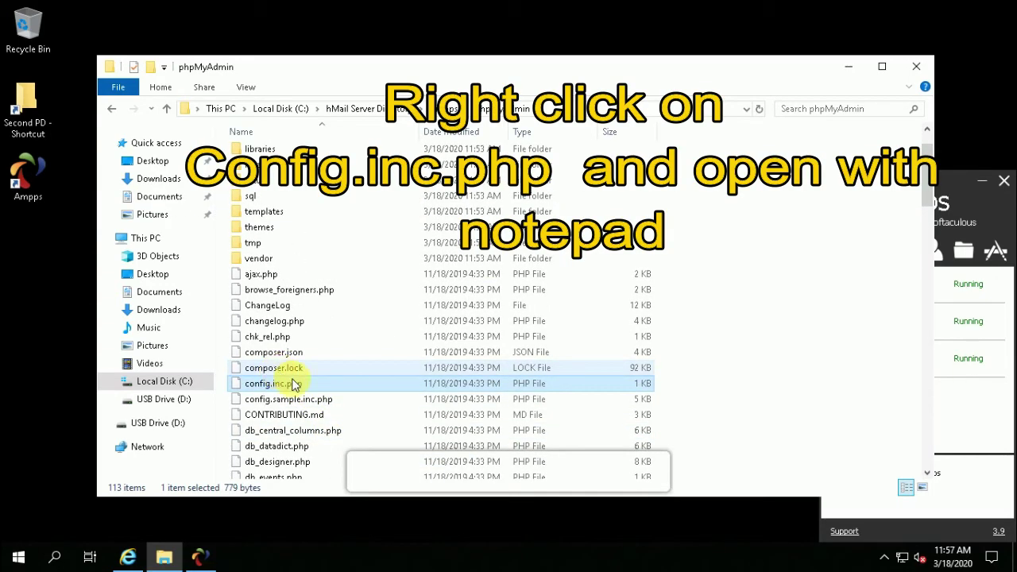
right_click(290, 385)
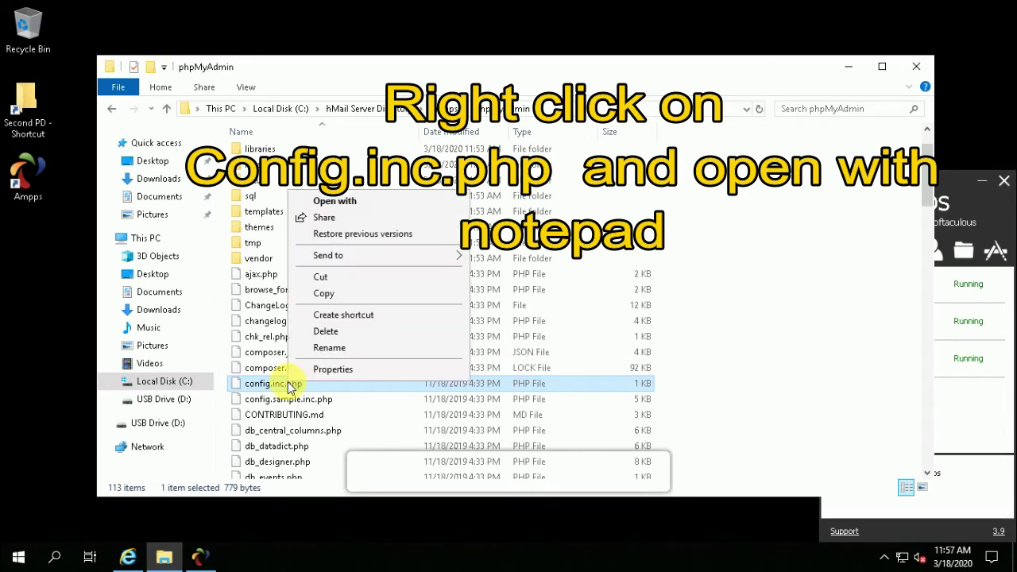
left_click(335, 202)
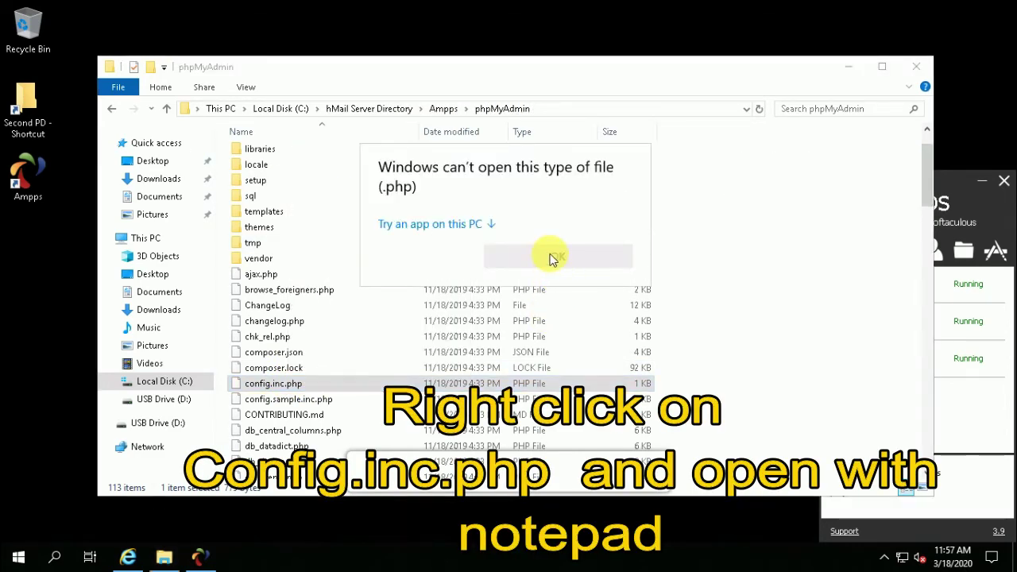
left_click(468, 230)
Open config.inc.php in Notepad, change auth_type from 'config' to 'http', and save.
left_click(438, 253)
left_click(558, 472)
left_click_drag(243, 238, 280, 238)
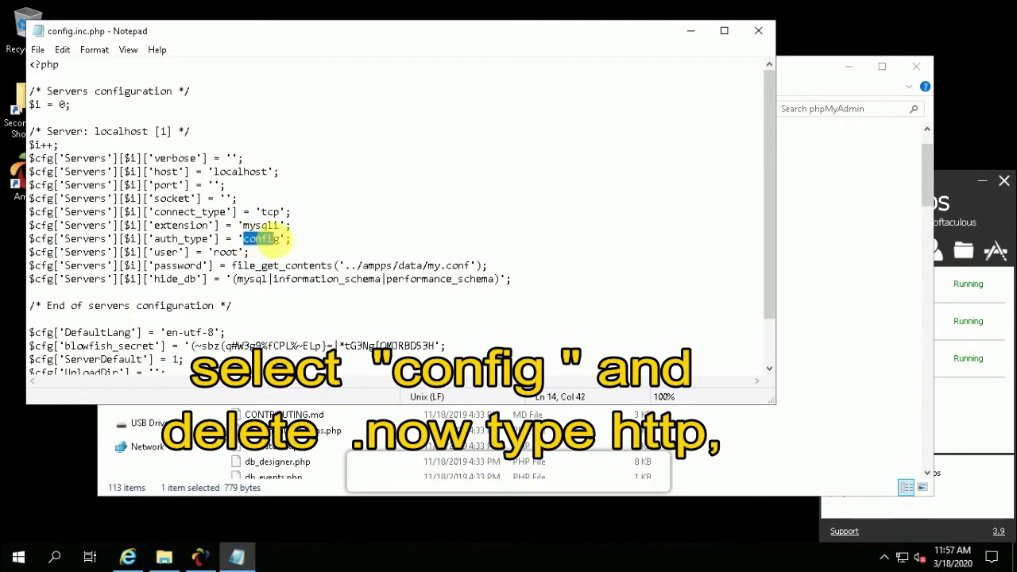
type("http")
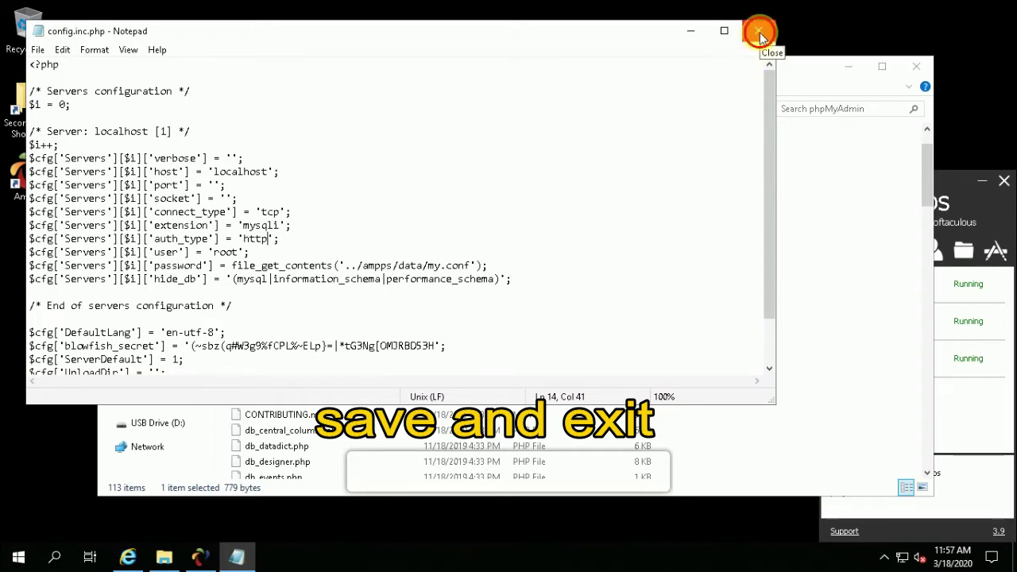
left_click(760, 32)
left_click(466, 292)
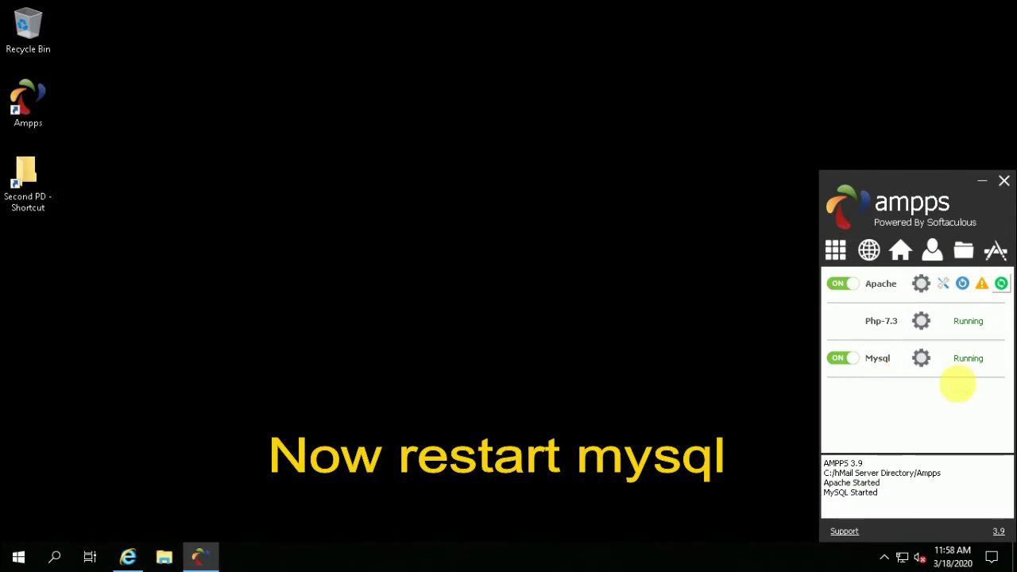
Restart Apache and MySQL in AMPPS and bring the Security Center browser back.
left_click(1001, 358)
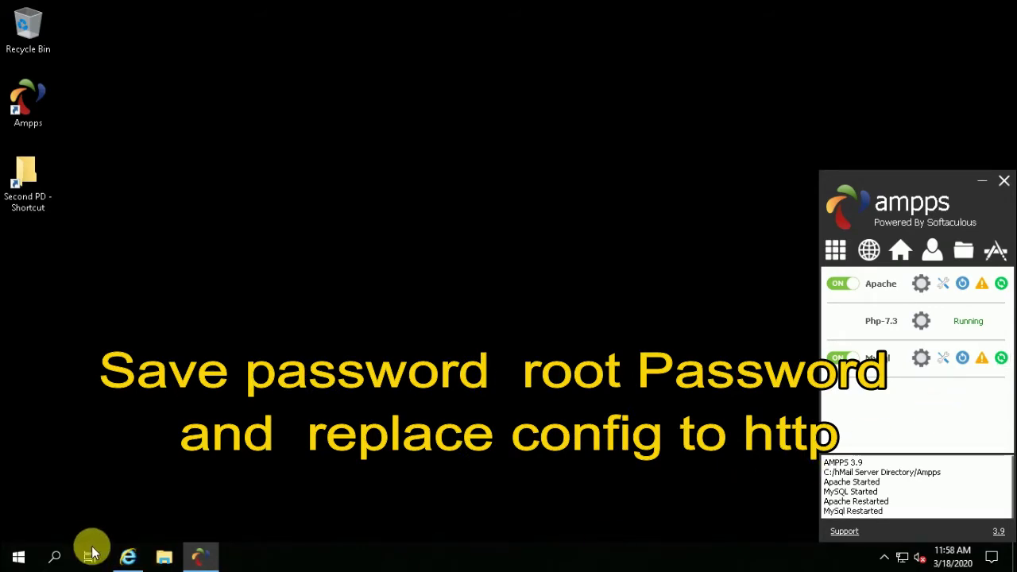
left_click(127, 557)
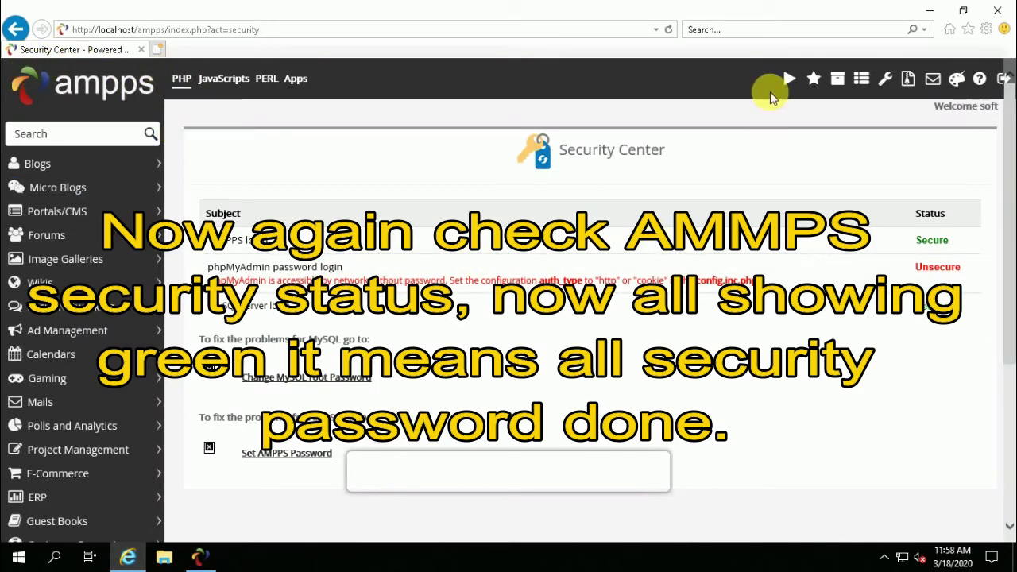
Reload the Security Center to confirm all logins Secure, then open phpMyAdmin.
left_click(668, 30)
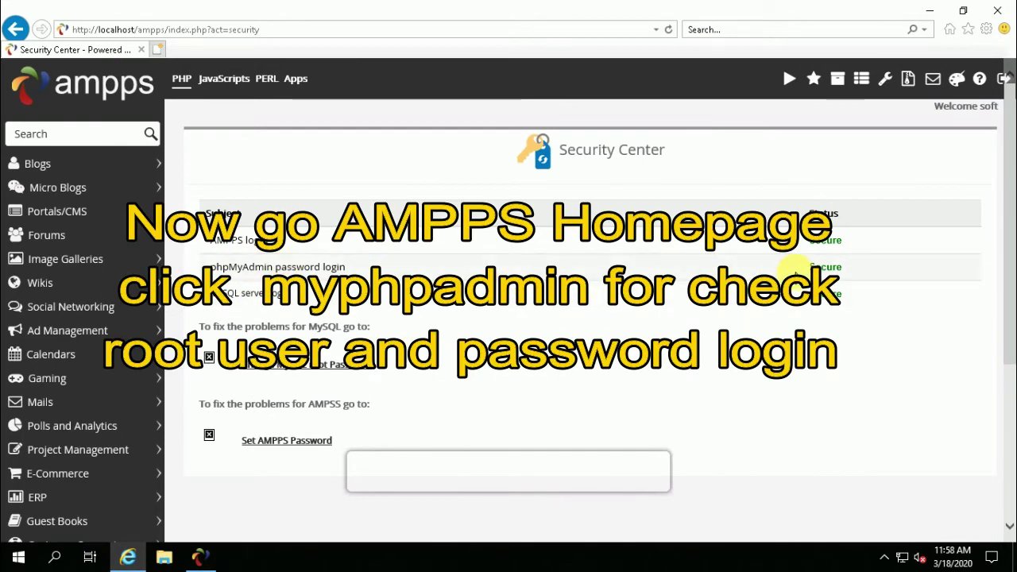
left_click(148, 86)
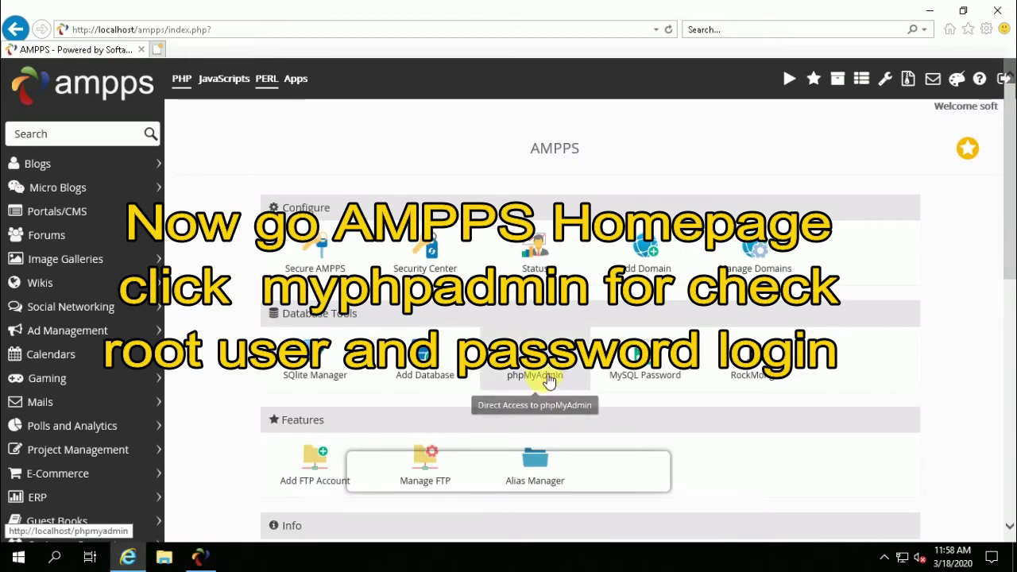
left_click(538, 371)
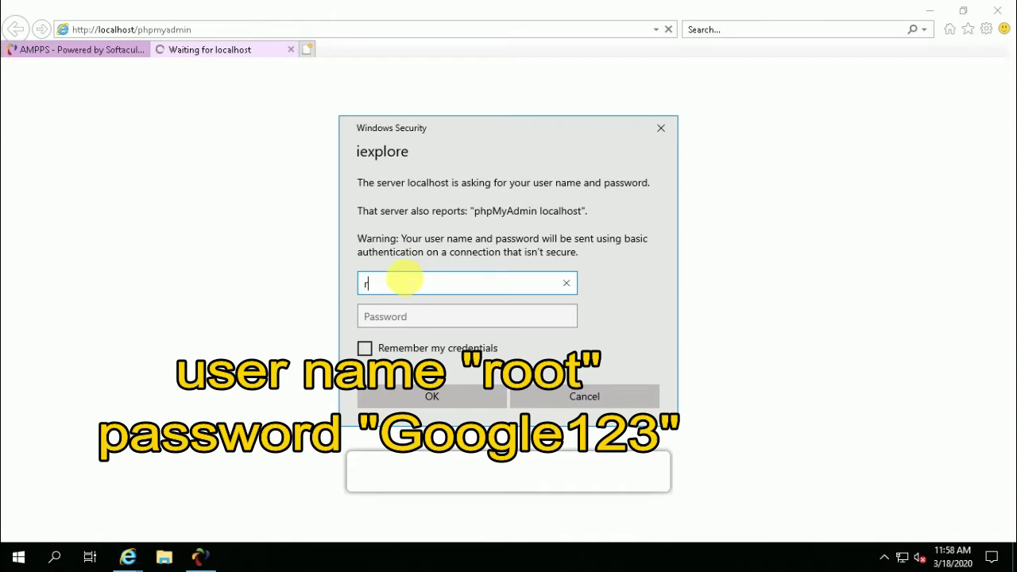
Log in to phpMyAdmin as root with the new password.
type("root")
key("Tab")
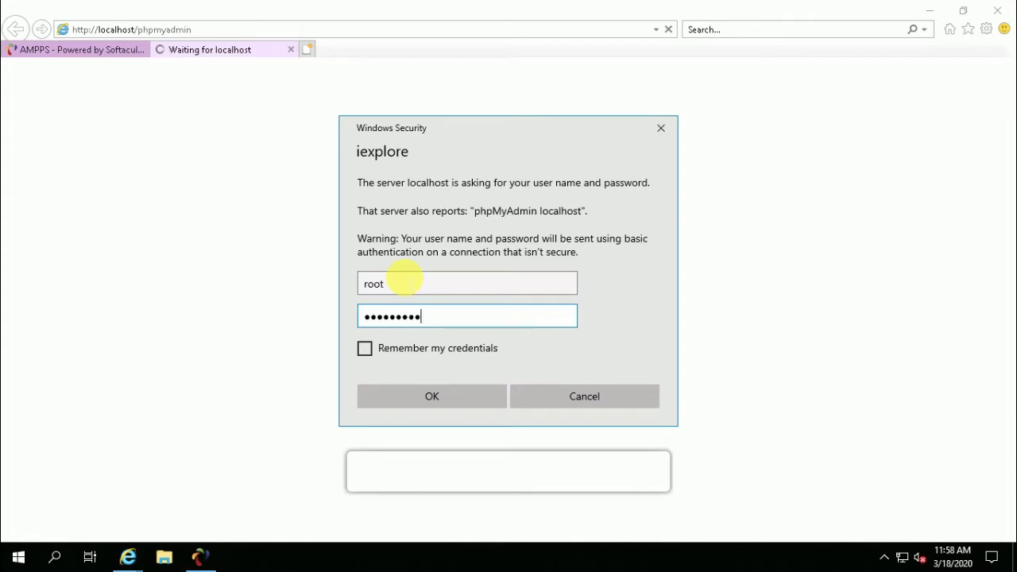
key("Return")
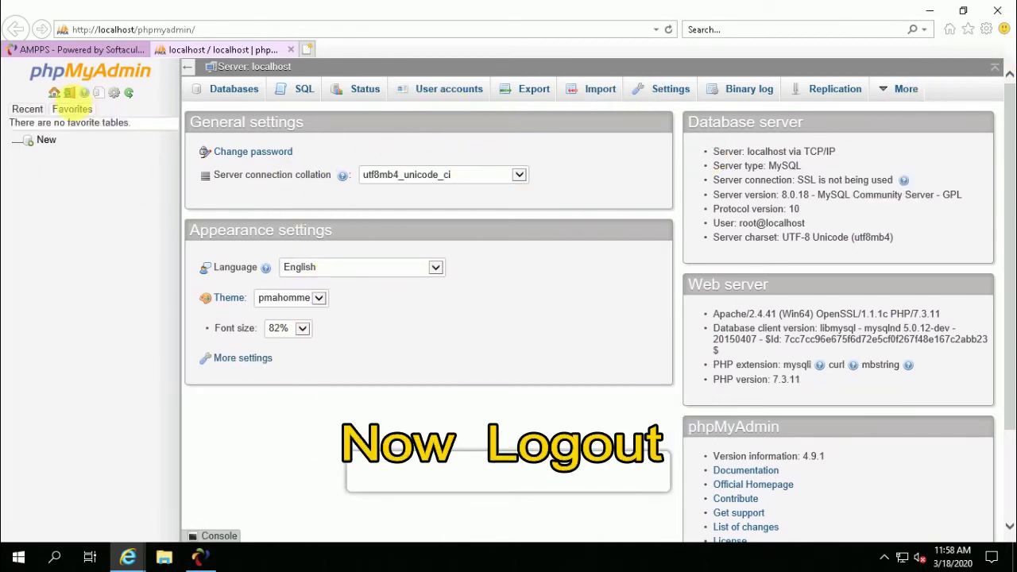
Log out of phpMyAdmin and the AMPPS panel, then close the browser.
left_click(70, 95)
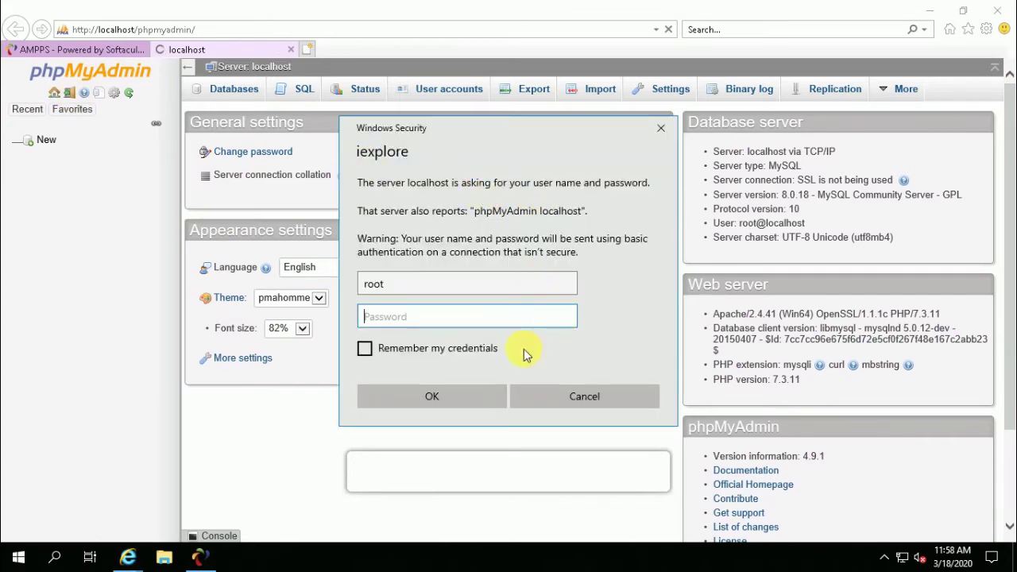
left_click(599, 404)
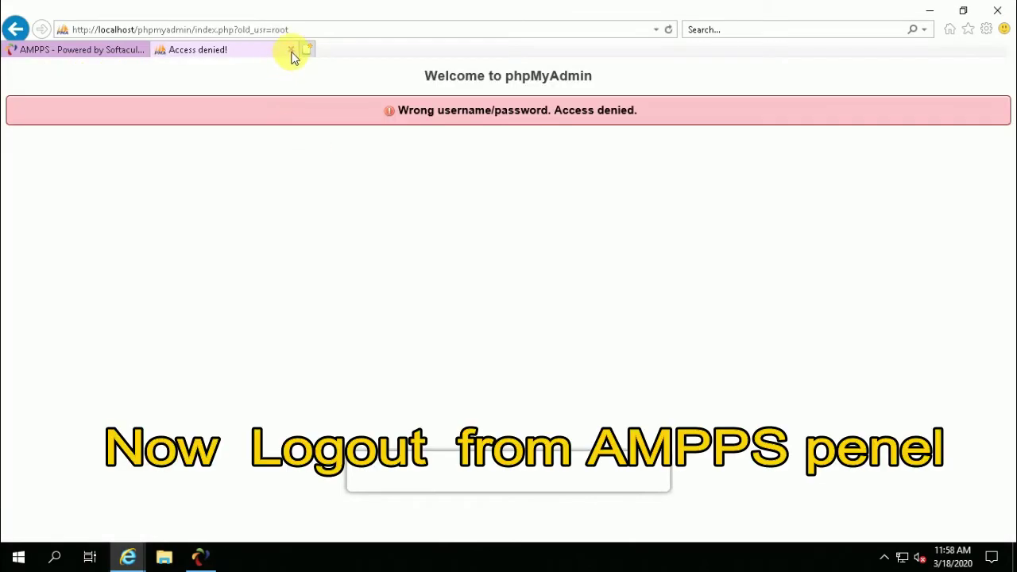
left_click(291, 50)
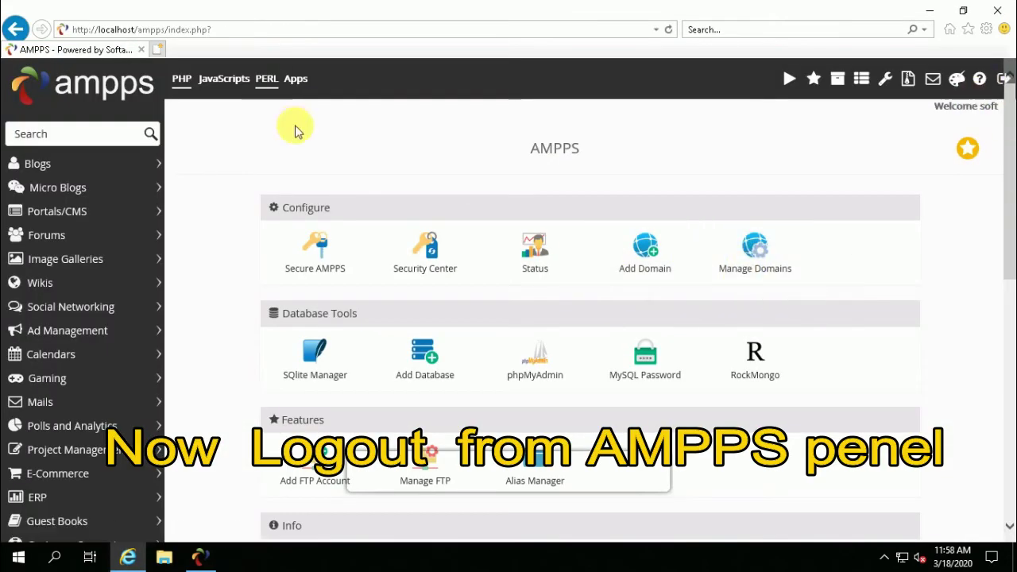
left_click(1004, 77)
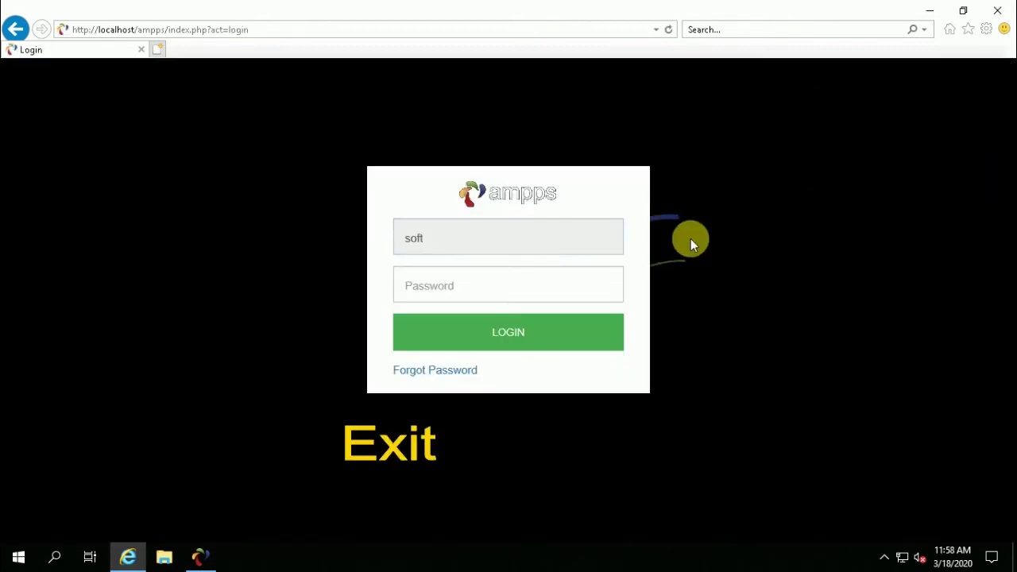
left_click(997, 11)
right_click(352, 189)
Refresh the desktop and launch the hMailServer-5.6.7-B2425 installer from the USB drive's hMailServer folder.
left_click(384, 231)
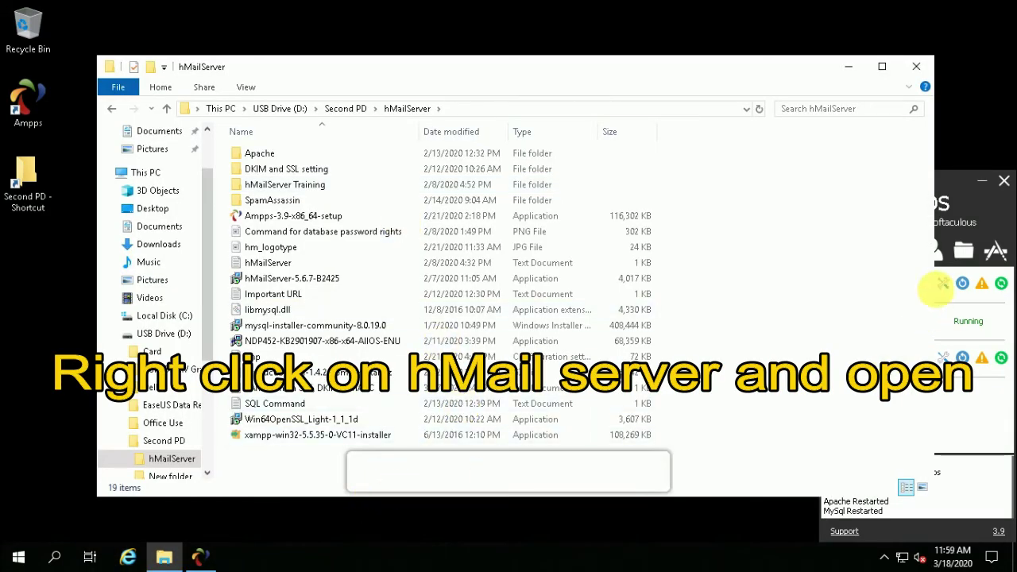
right_click(295, 278)
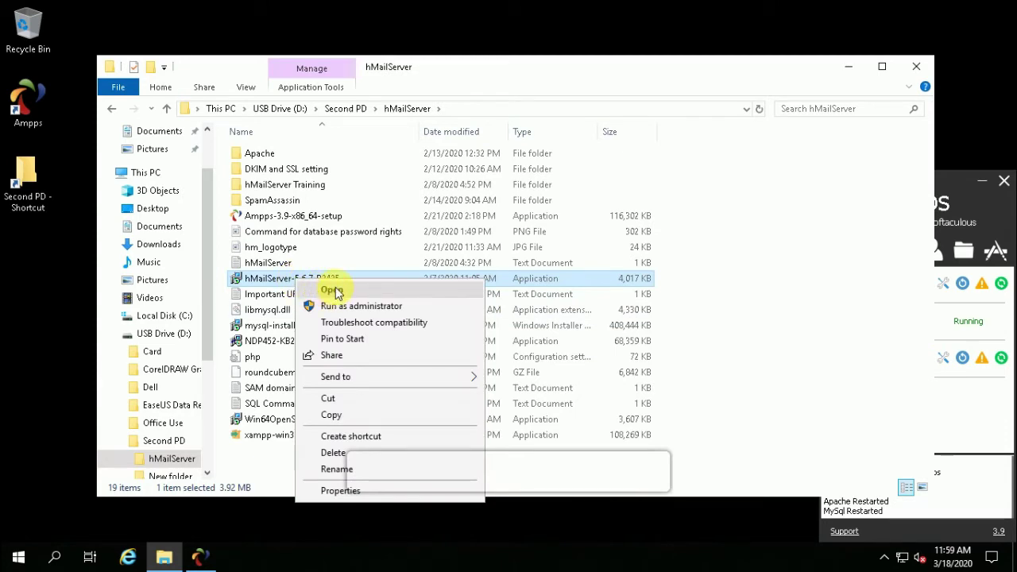
left_click(335, 292)
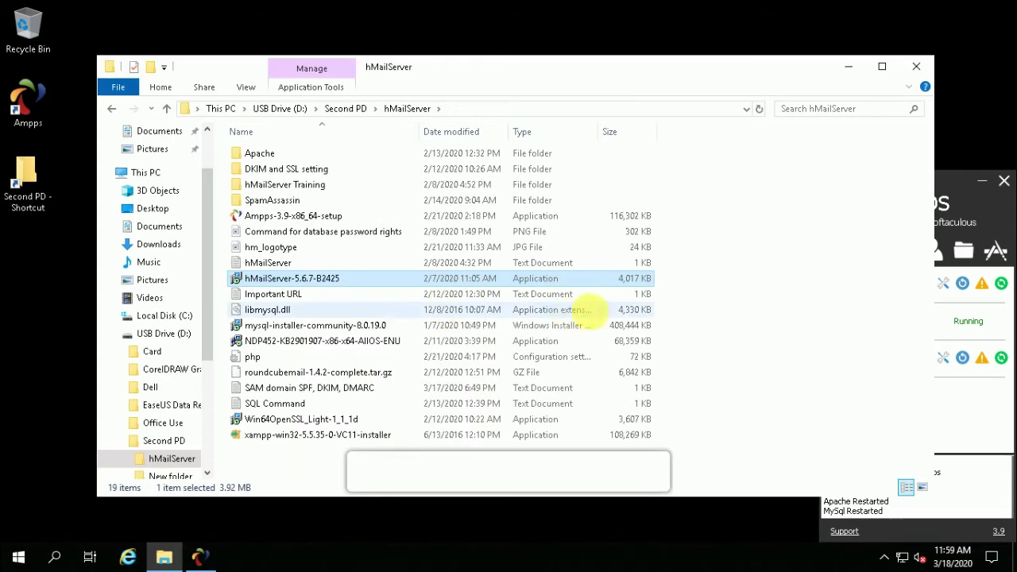
Accept the licence and set the install location to C:\hMail Server Directory\hMailServer.
left_click(912, 73)
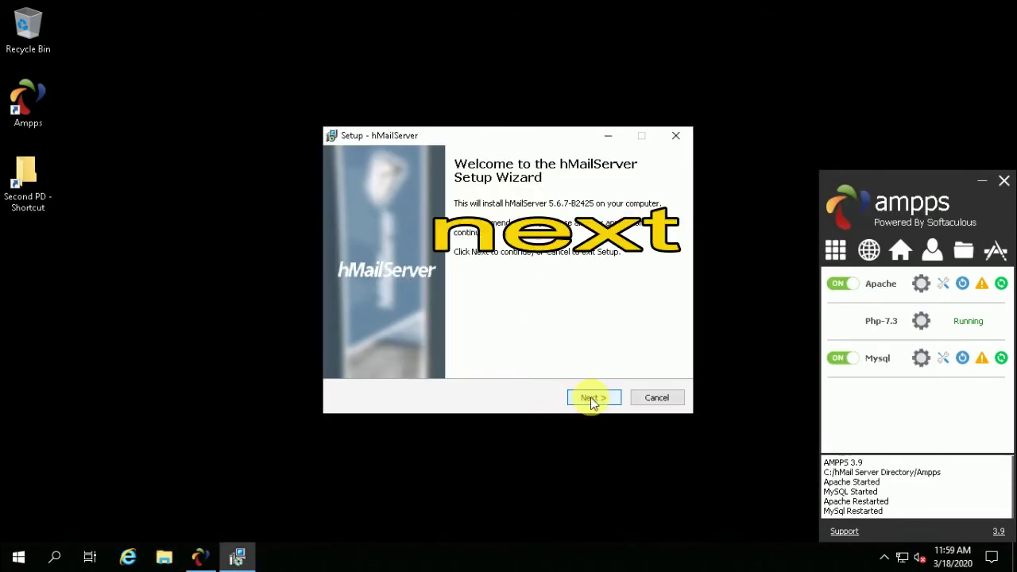
left_click(591, 397)
left_click(357, 351)
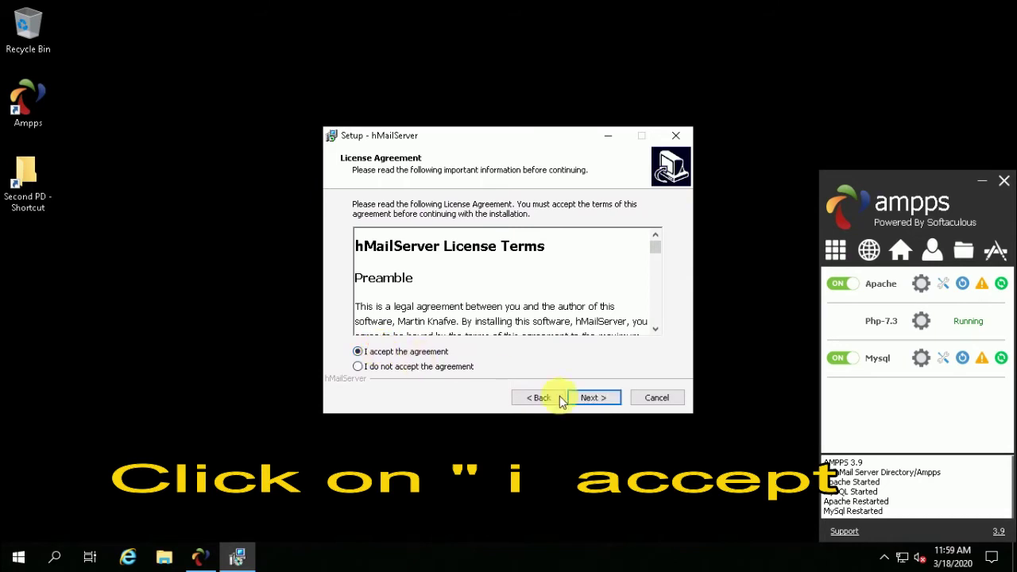
left_click(592, 398)
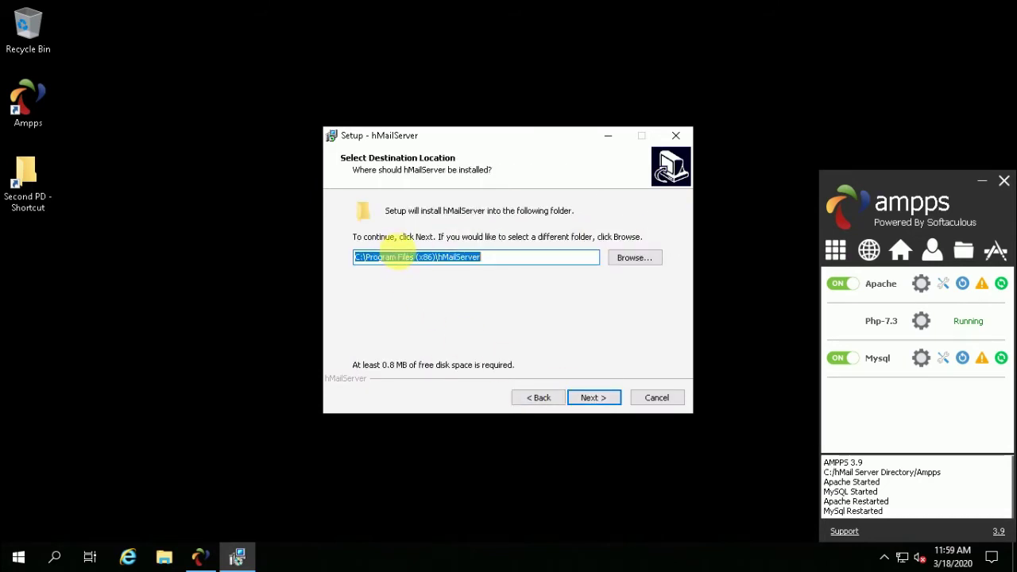
left_click(633, 259)
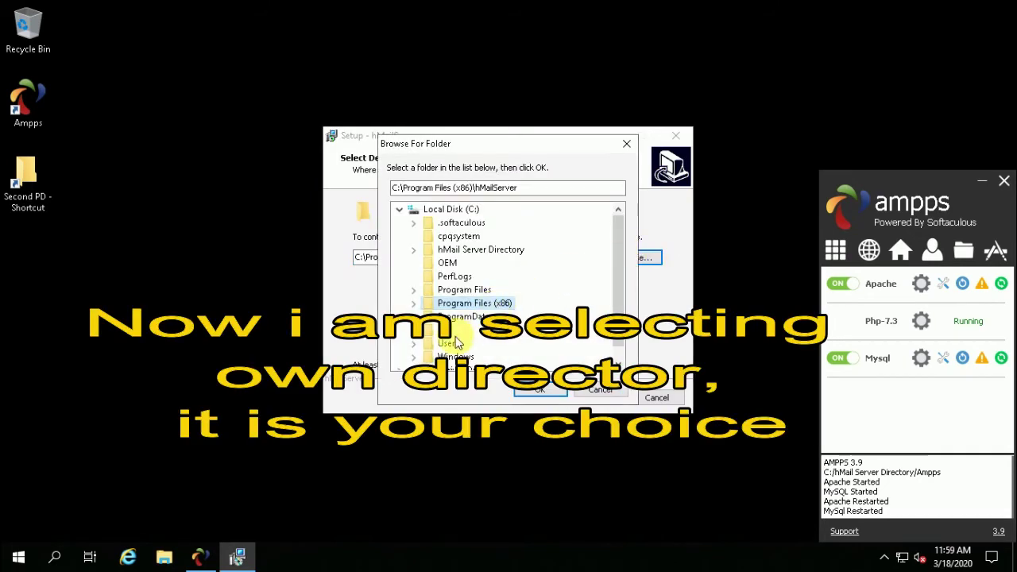
left_click(469, 250)
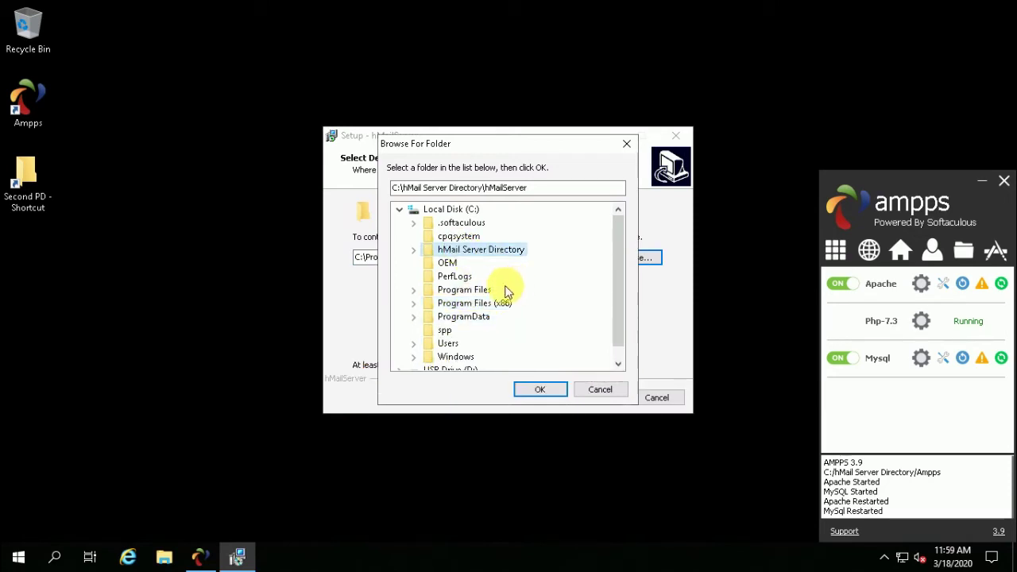
left_click(414, 249)
left_click(542, 391)
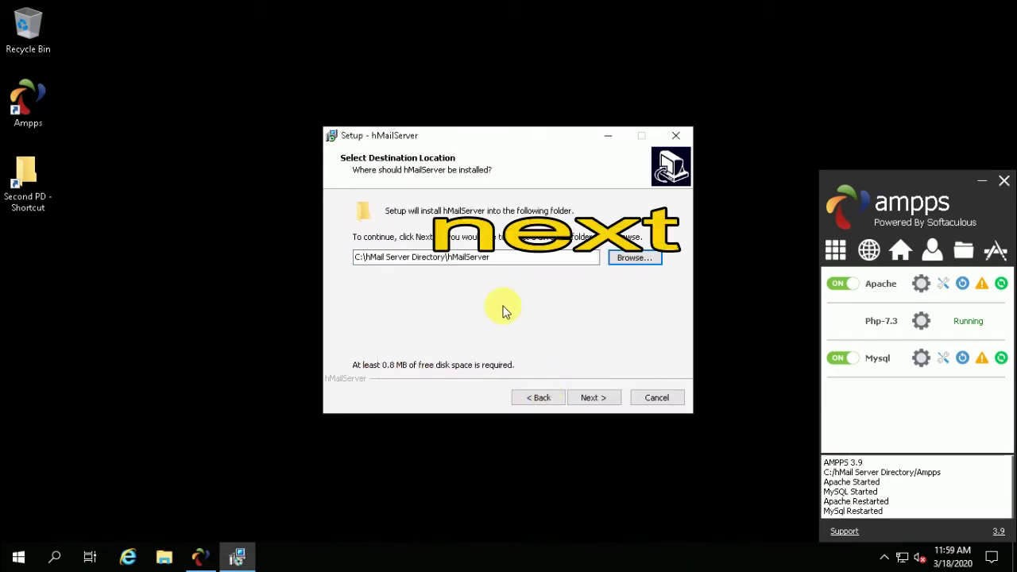
Choose full installation with an external database engine, set the main password, install, and re-enter the password.
left_click(594, 397)
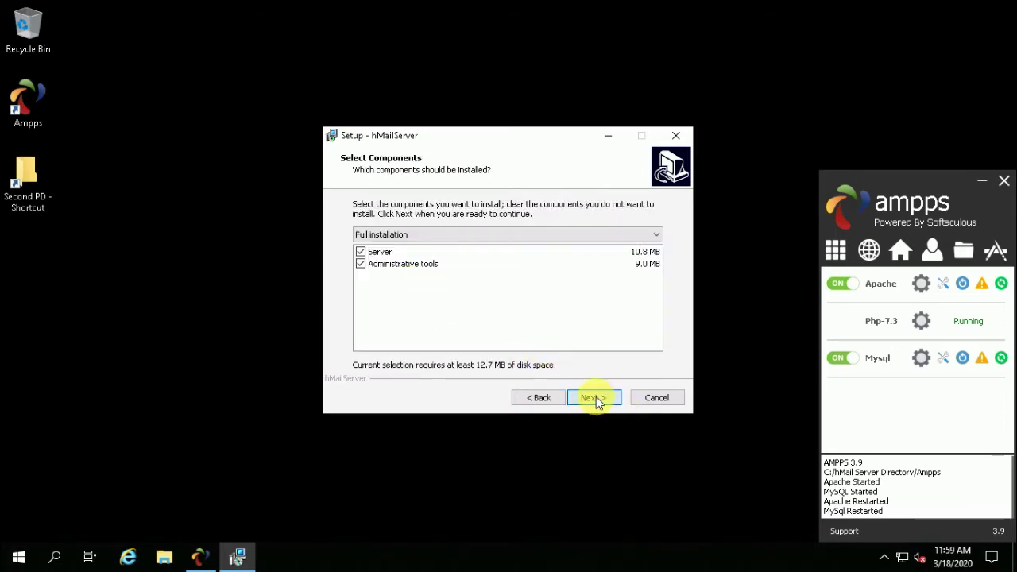
left_click(596, 396)
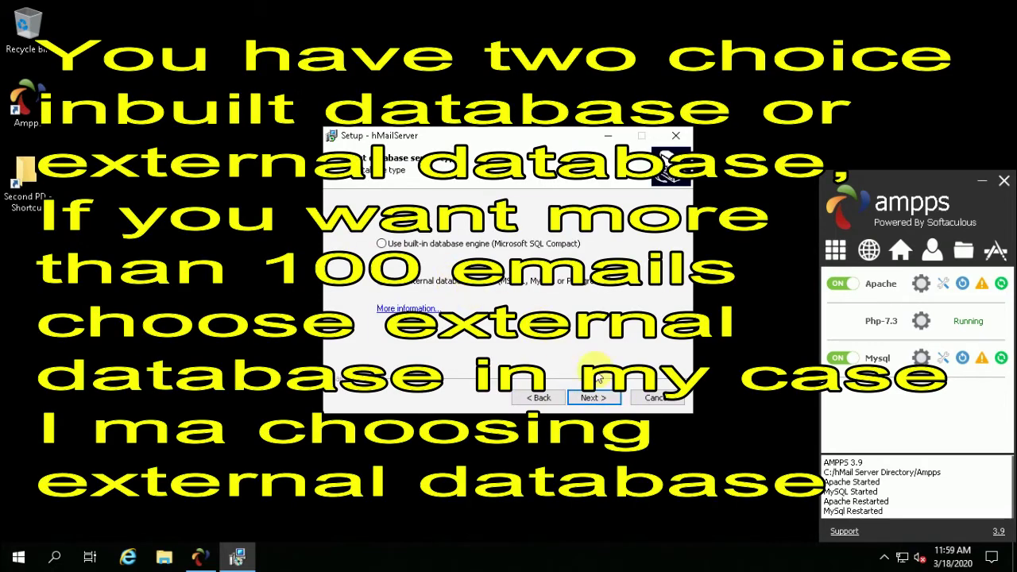
left_click(590, 397)
left_click(593, 397)
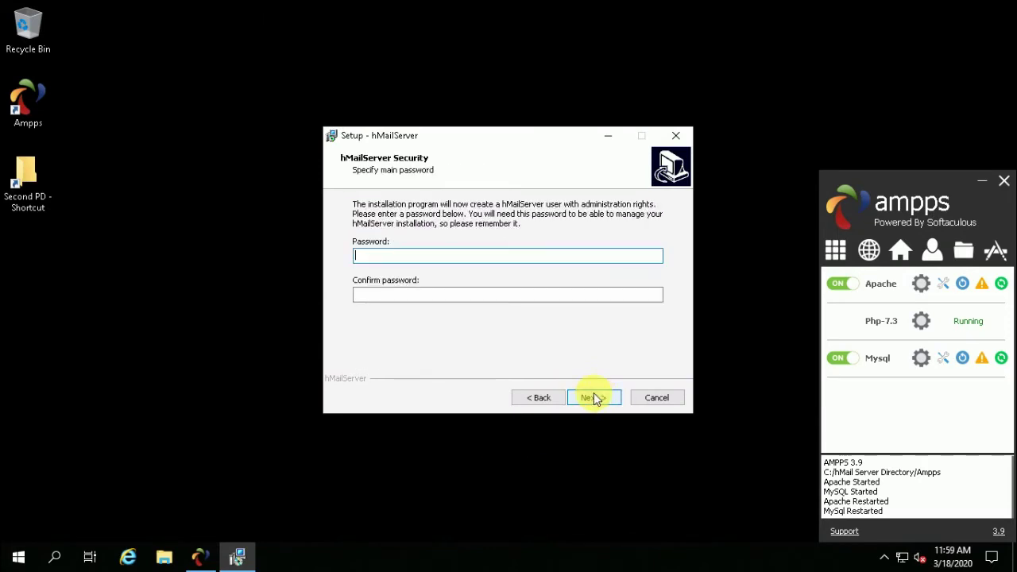
type("a")
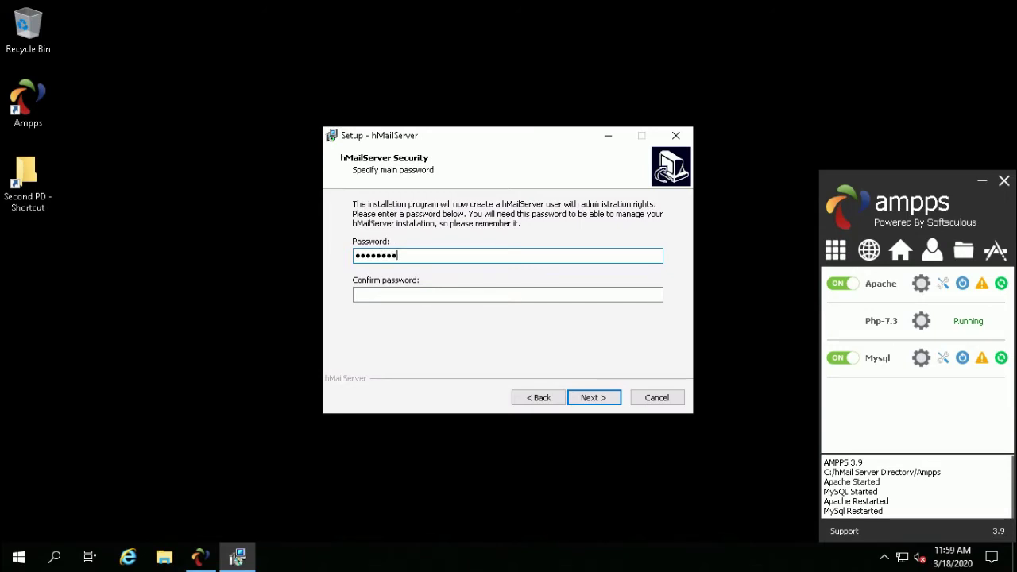
left_click(355, 295)
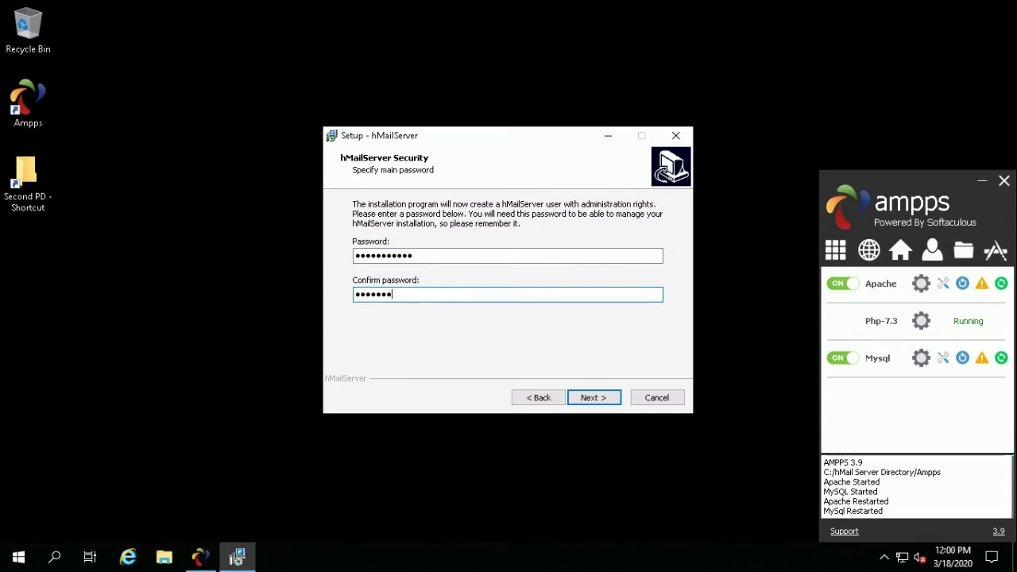
left_click(594, 397)
left_click(593, 397)
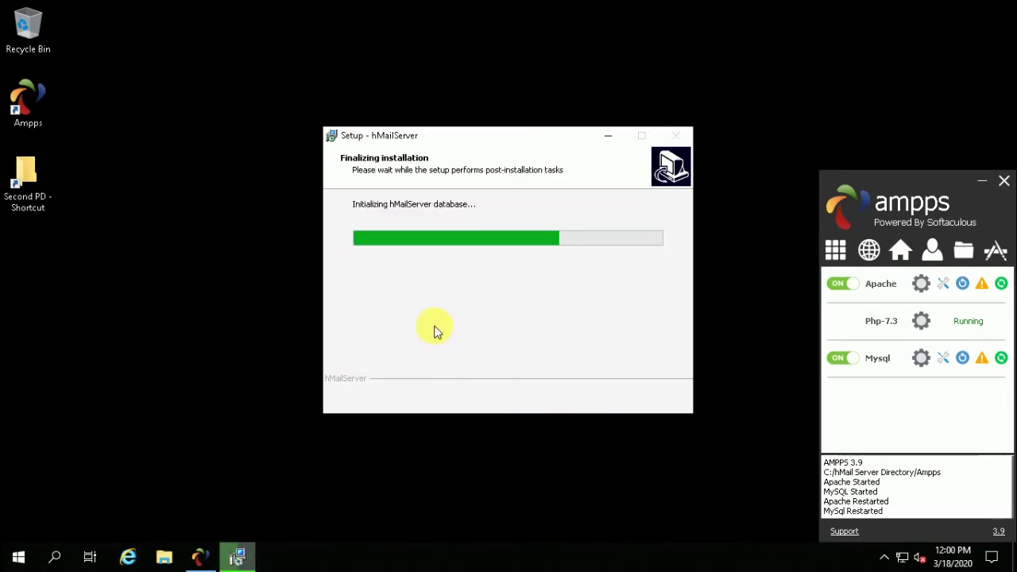
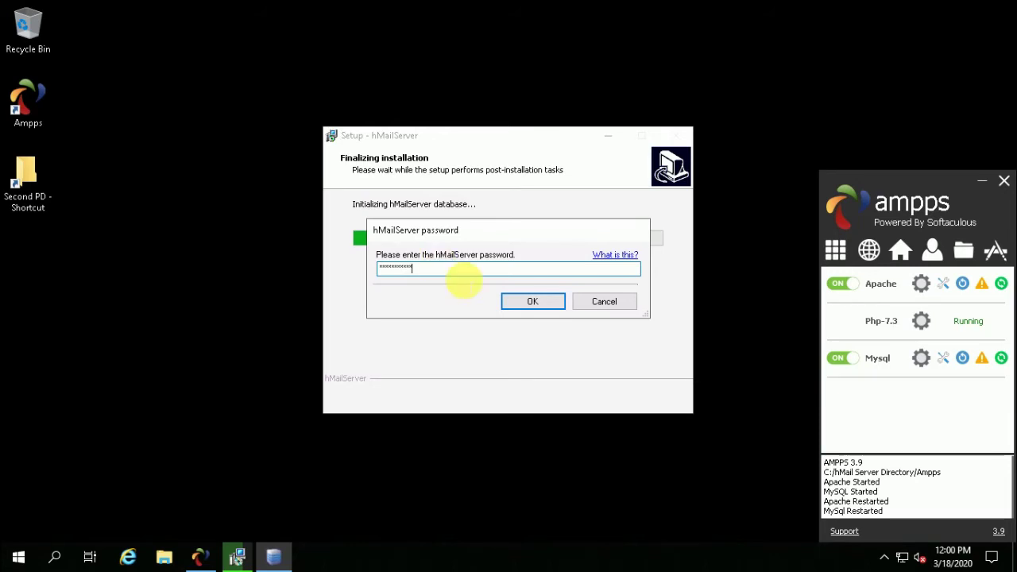
Confirm the password and start creating a new hMailServer database on MySQL.
left_click(534, 302)
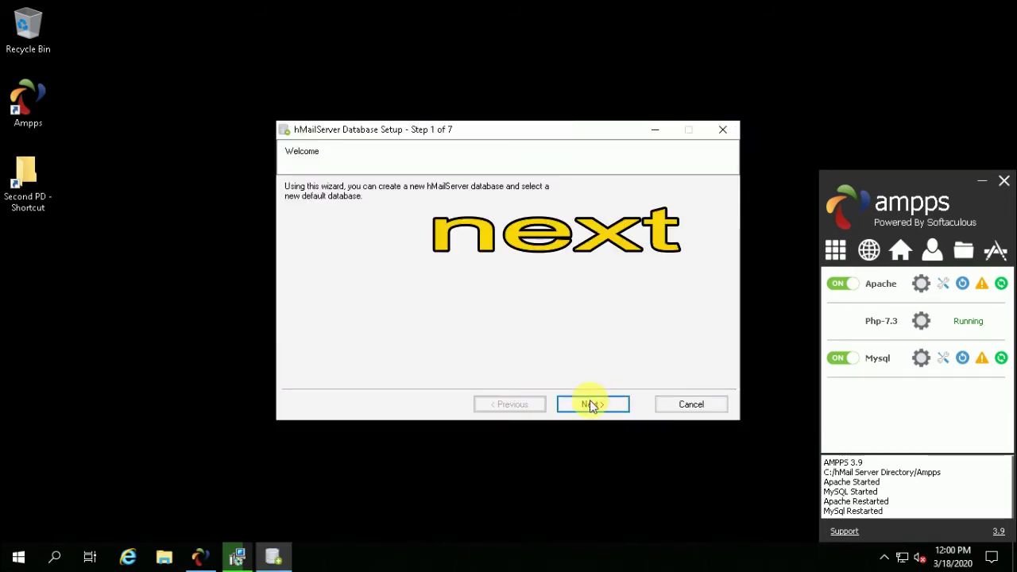
left_click(592, 404)
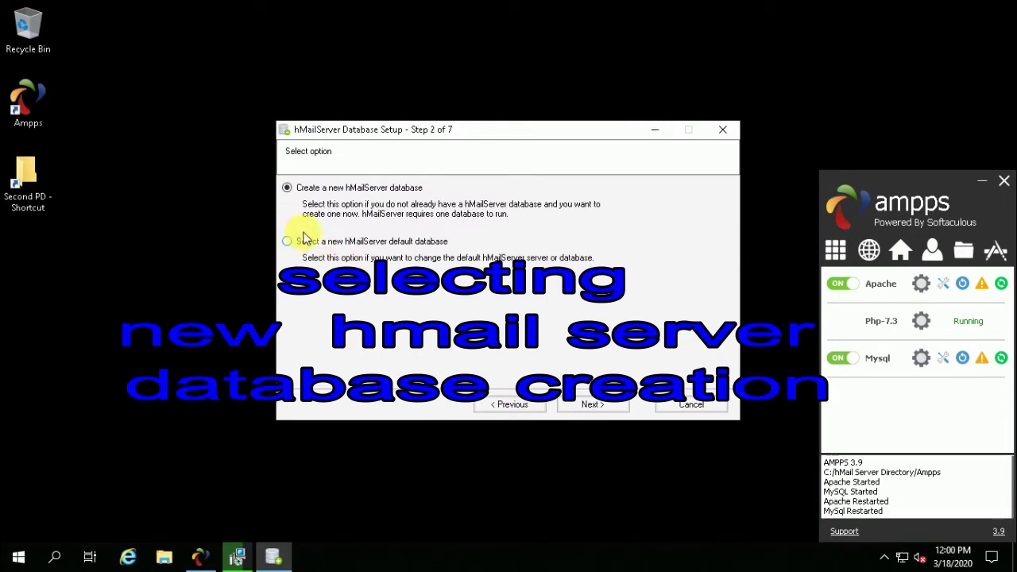
left_click(582, 404)
left_click(295, 209)
left_click(588, 404)
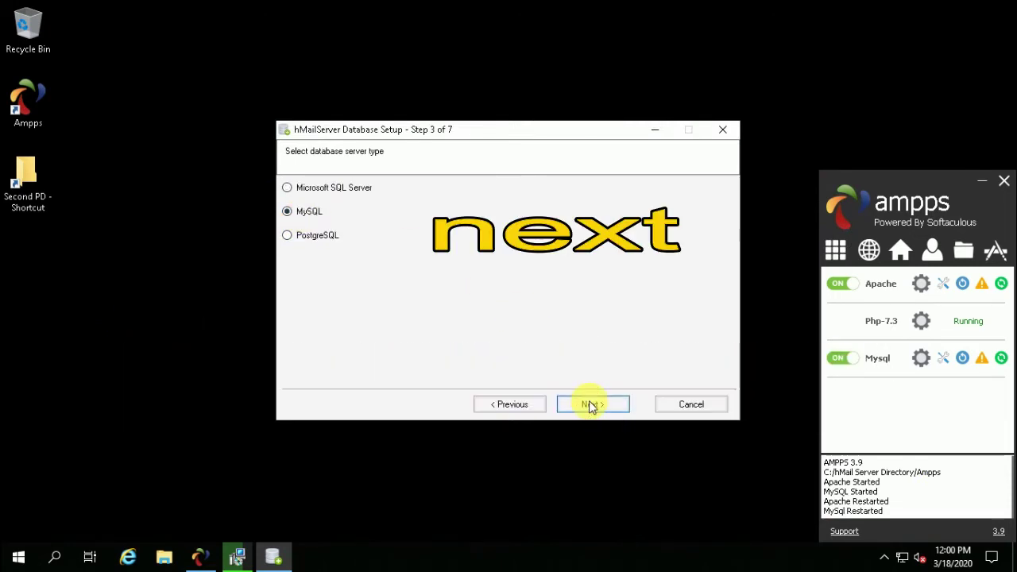
Replace the default database server address with 127.0.0.1.
left_click(287, 200)
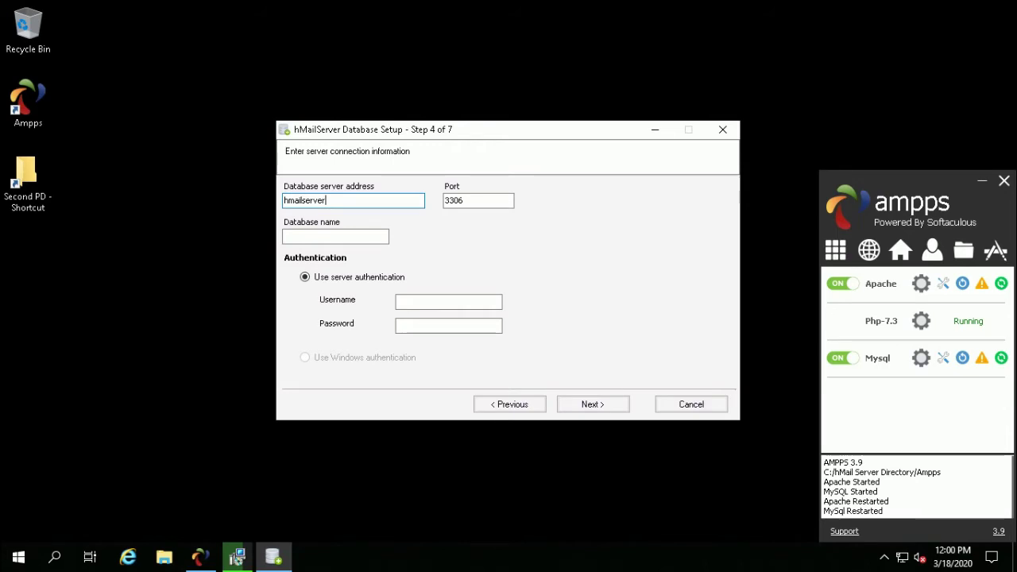
left_click(320, 234)
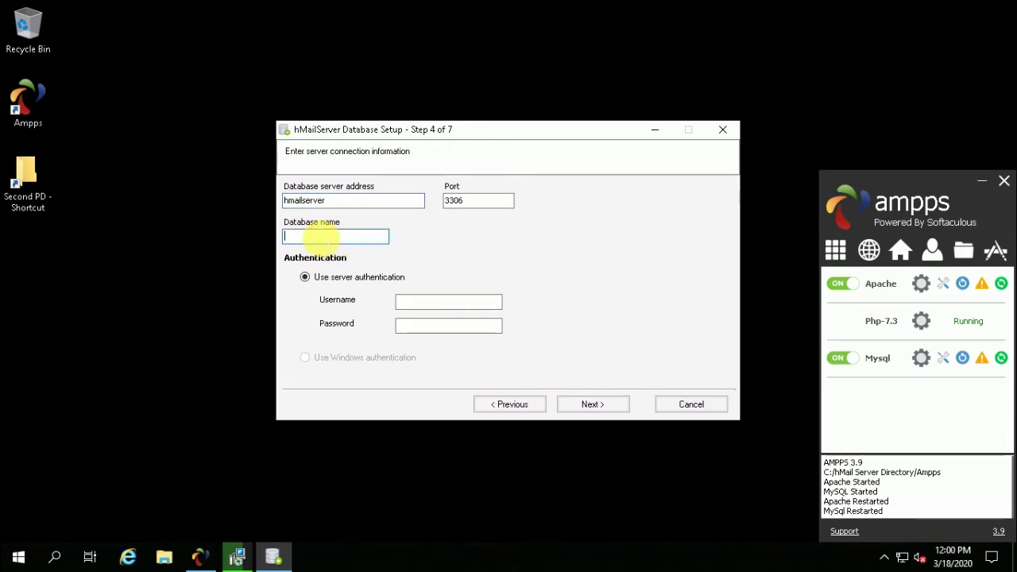
left_click_drag(327, 200, 259, 205)
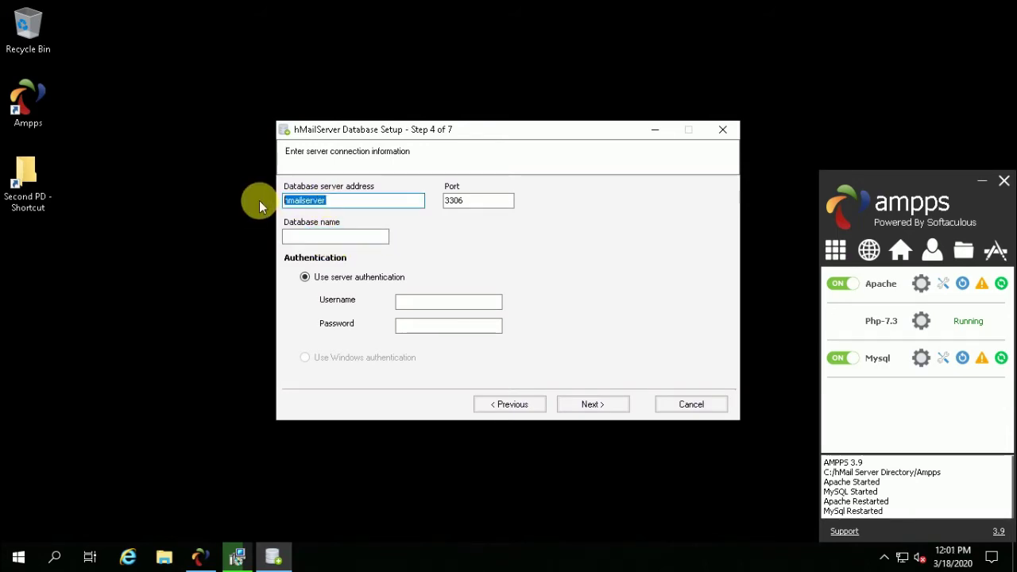
key("BackSpace")
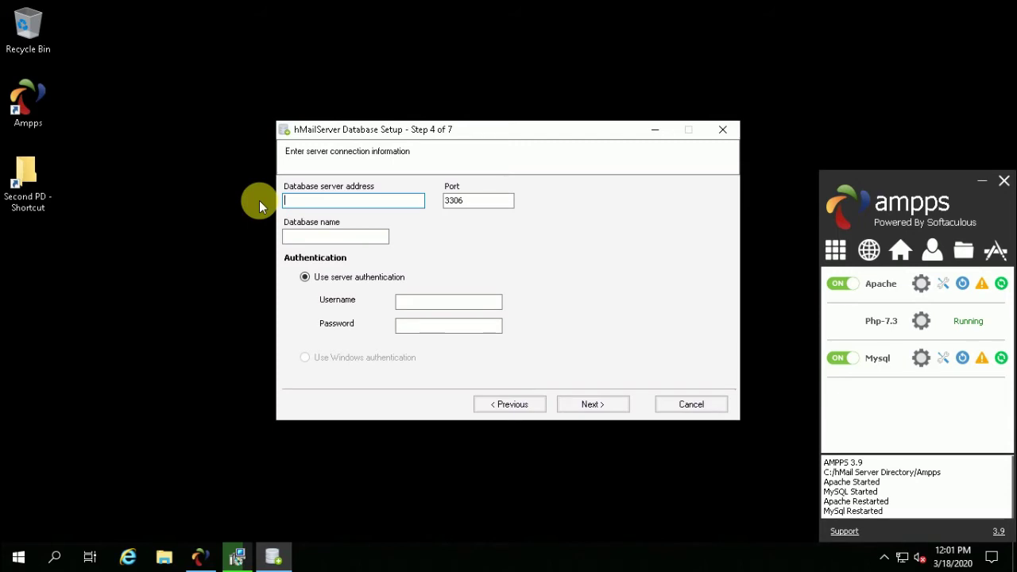
key("ctrl+z")
key("BackSpace")
type("l")
type("27.0.")
type("0.1")
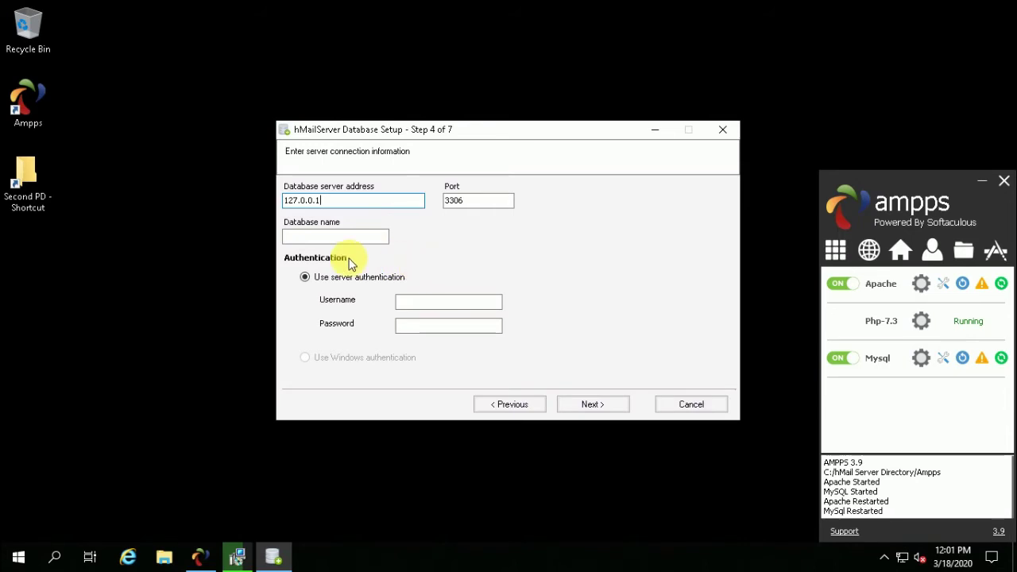
Enter database hmailserver, username root and the MySQL password, then continue past service dependency.
left_click(299, 235)
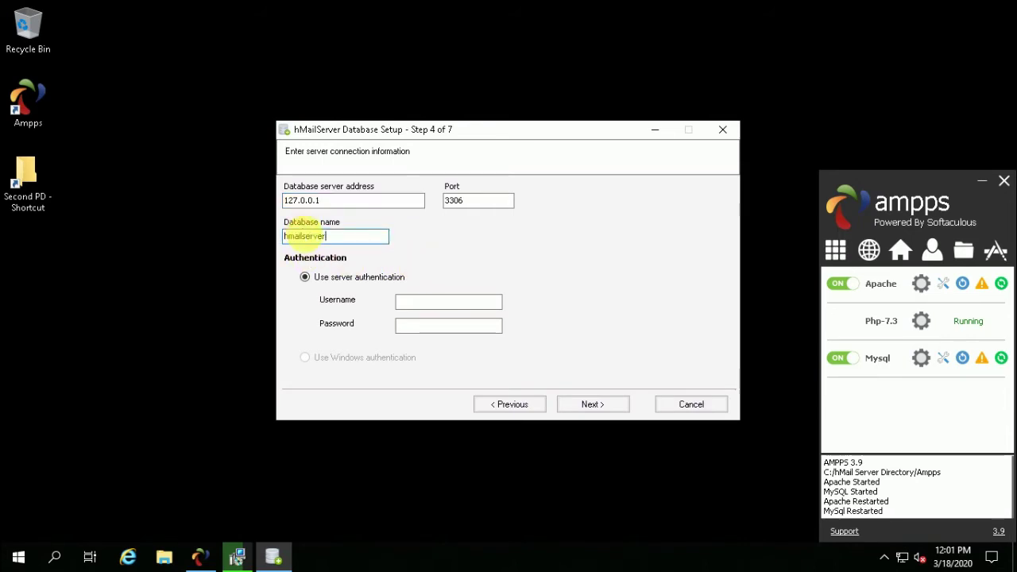
left_click(403, 301)
type("root")
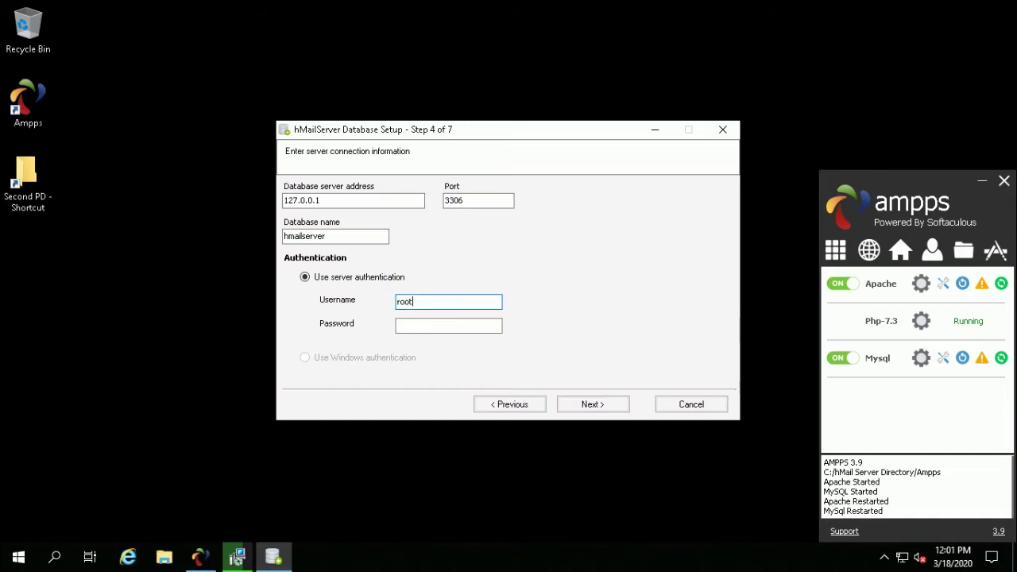
left_click(448, 325)
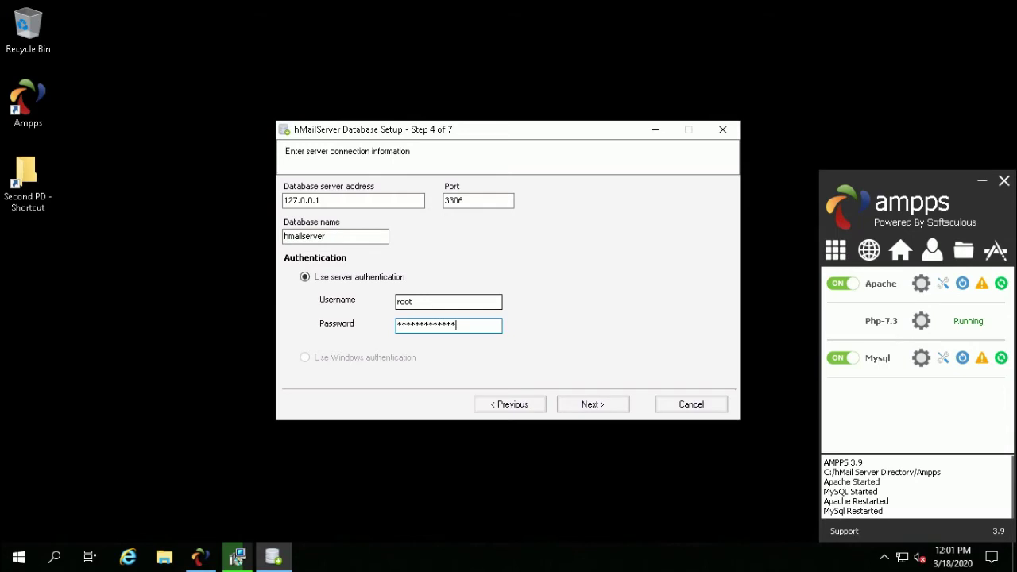
left_click(590, 406)
left_click(590, 404)
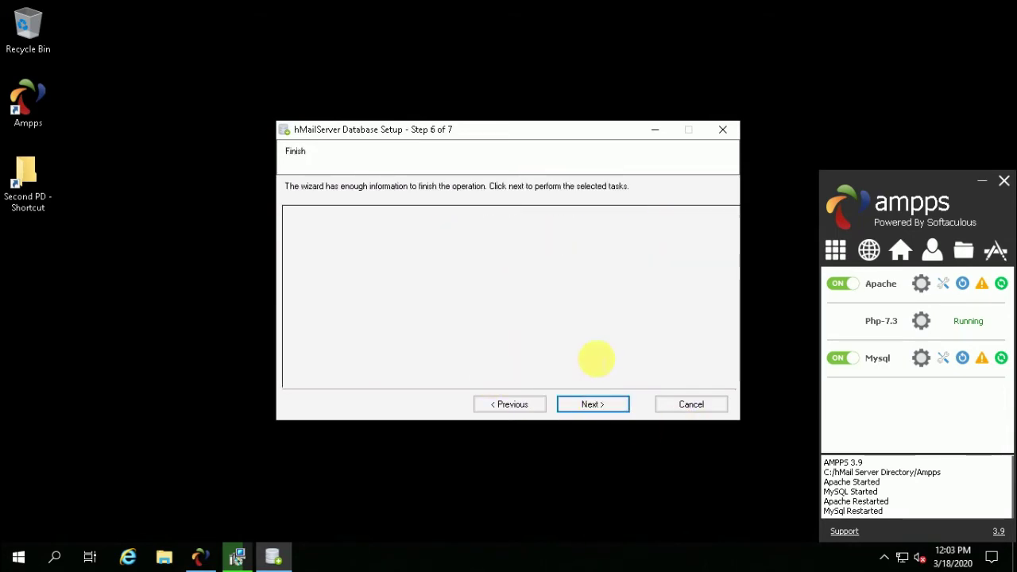
Run the database creation, then copy libmysql.dll from the USB drive's hMailServer folder.
left_click(591, 406)
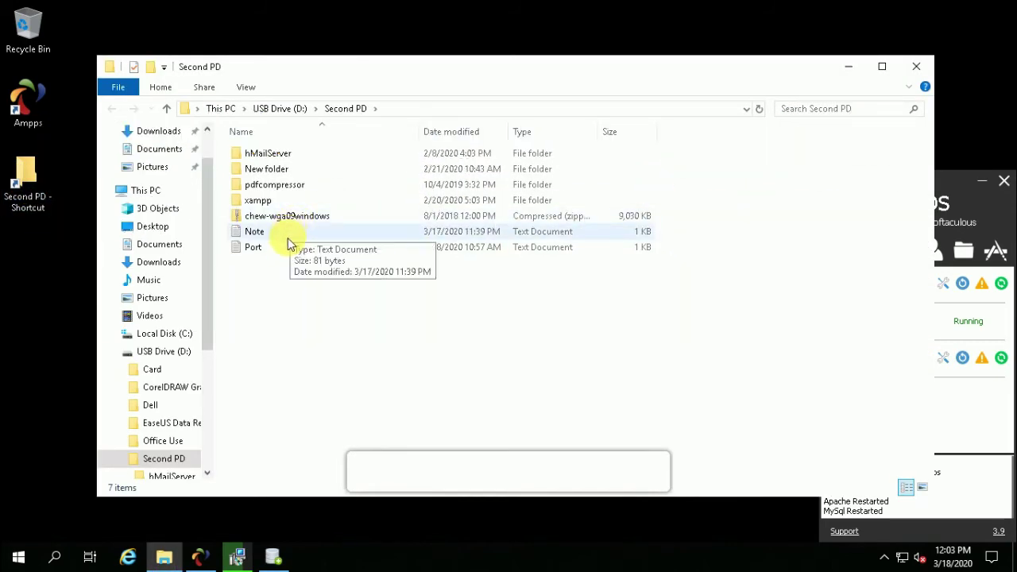
left_click(270, 153)
double_click(270, 154)
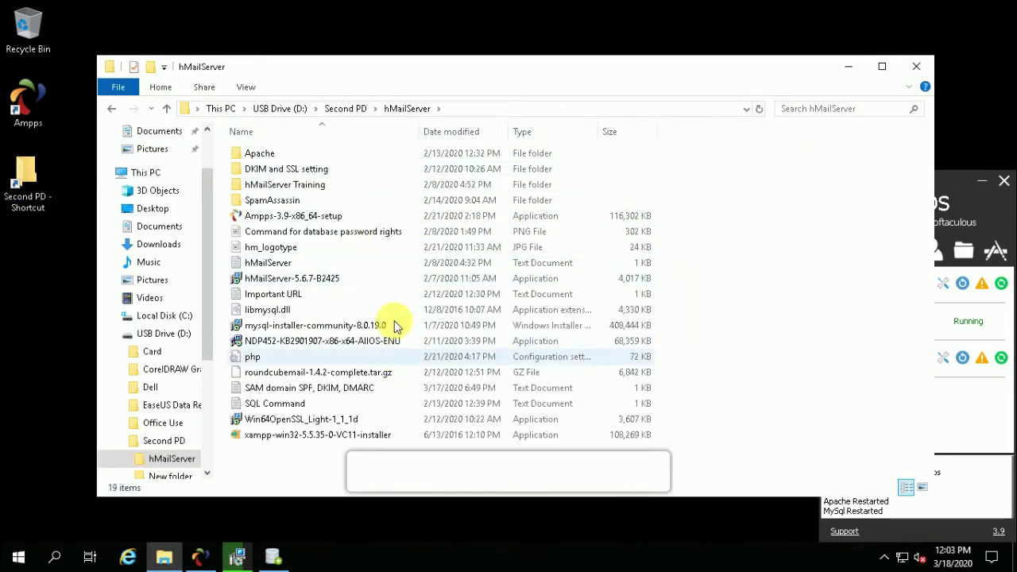
left_click(259, 310)
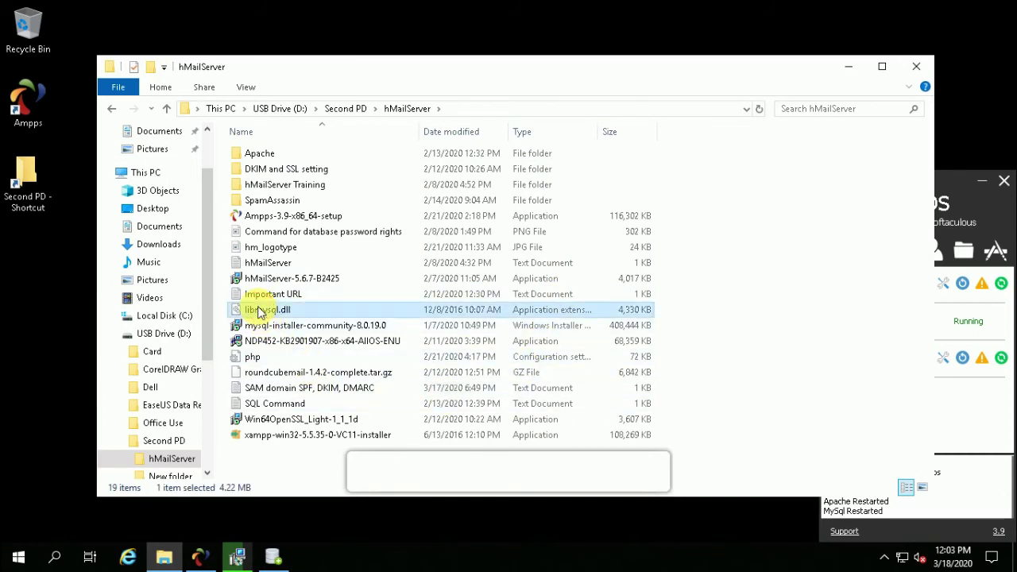
right_click(258, 311)
left_click(294, 394)
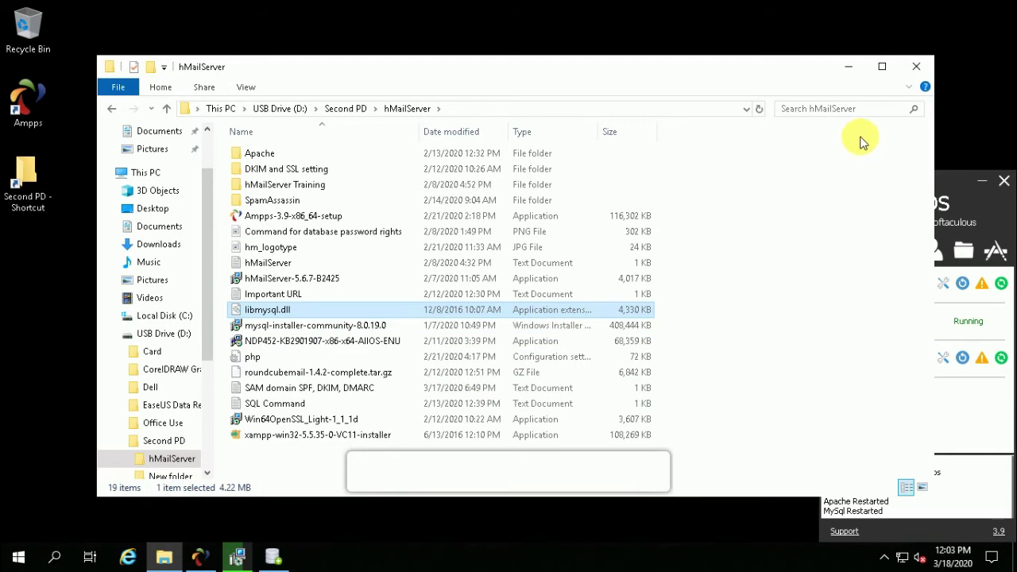
left_click(848, 67)
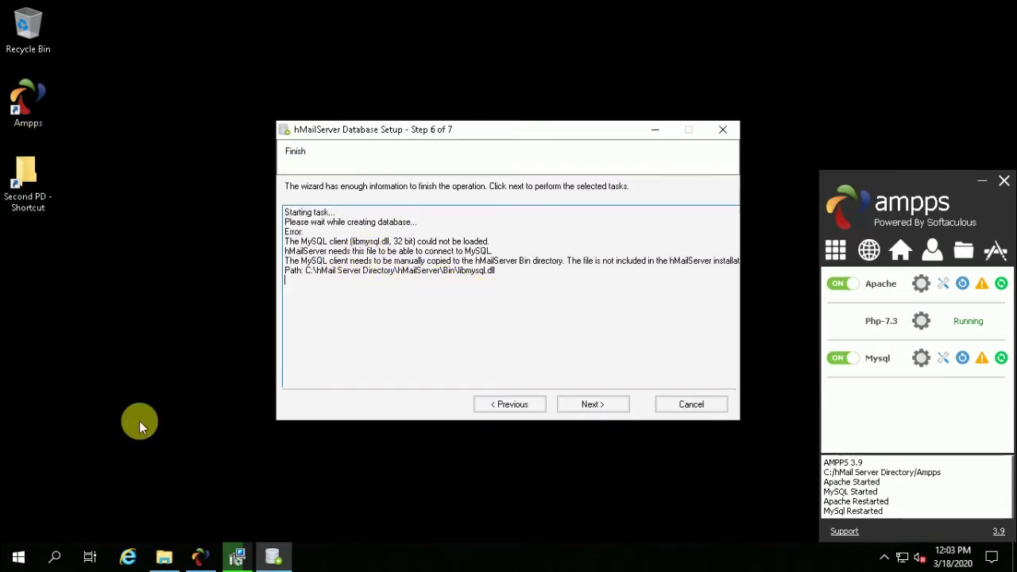
Paste libmysql.dll into C:\hMail Server Directory\hMailServer\Bin and retry creating the database.
left_click(19, 558)
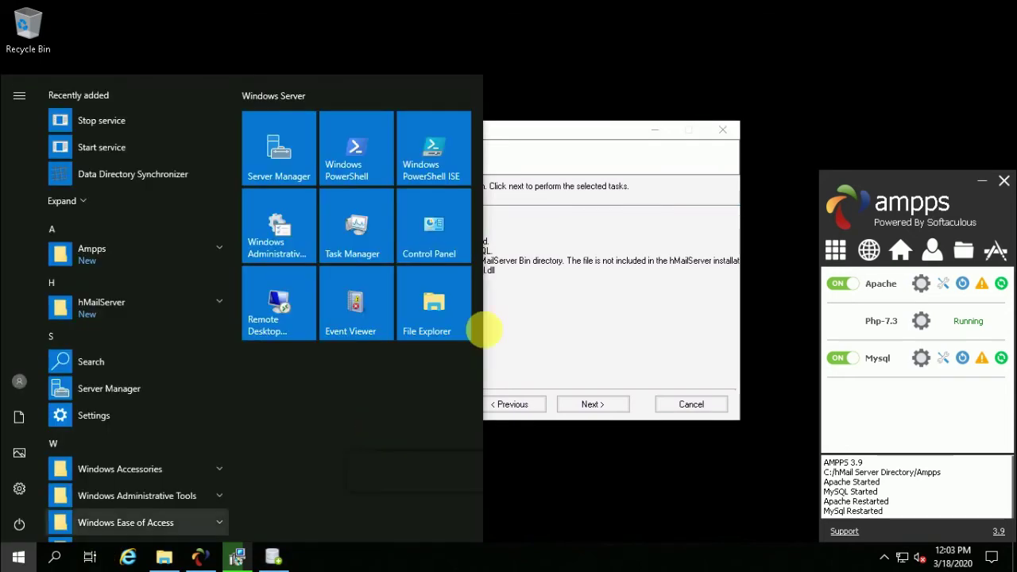
left_click(437, 313)
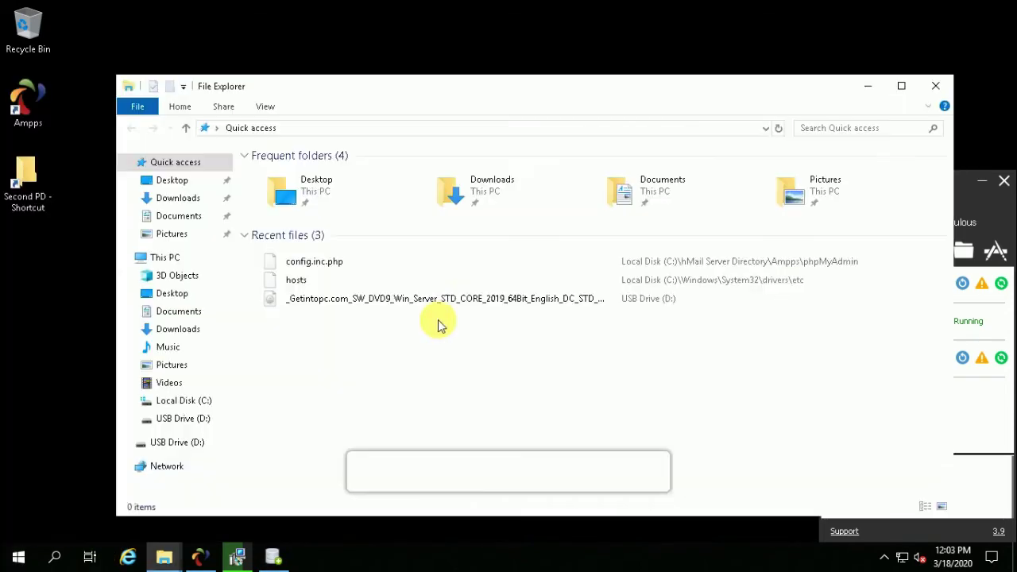
left_click(183, 400)
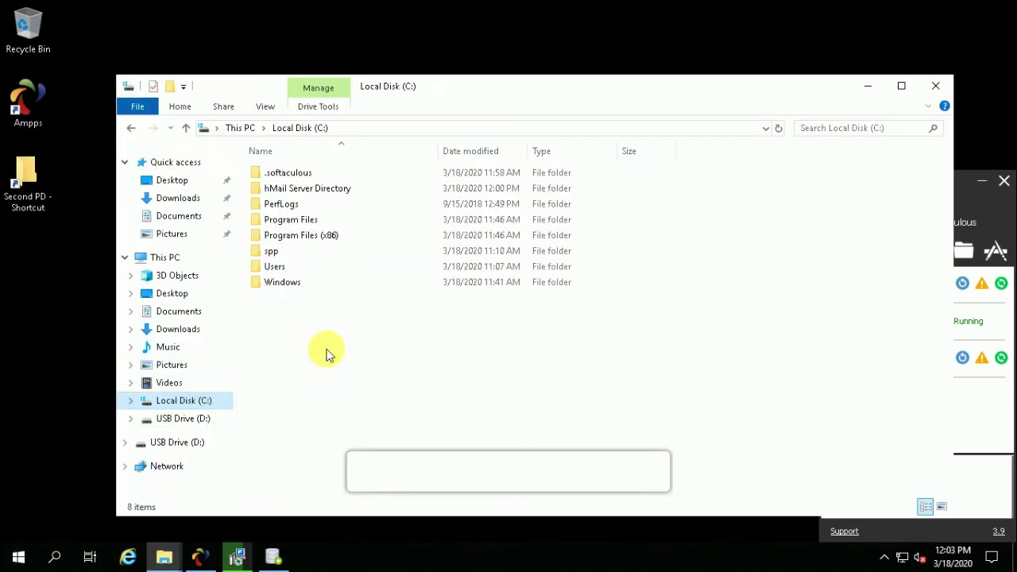
double_click(319, 193)
left_click(287, 195)
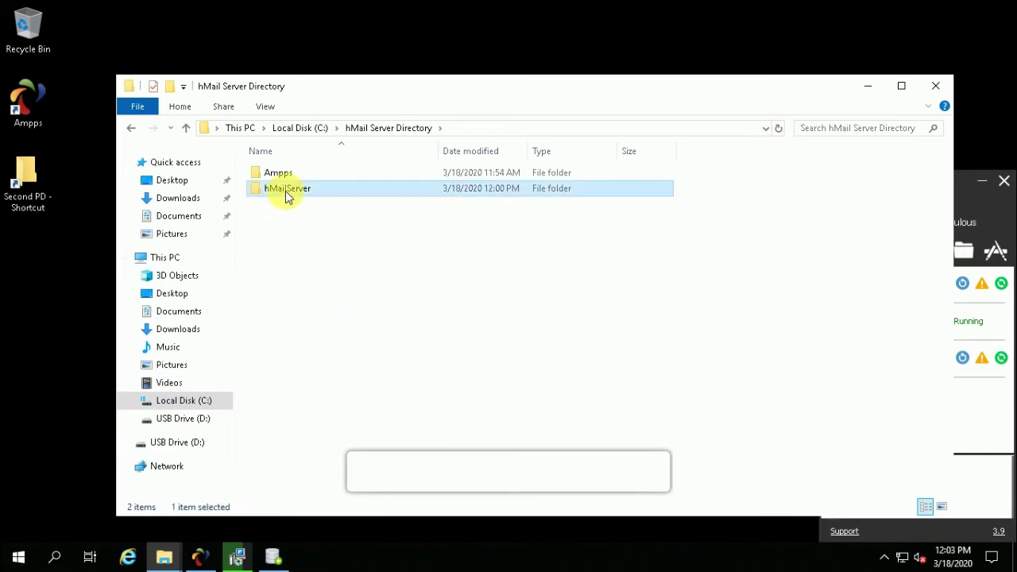
double_click(290, 197)
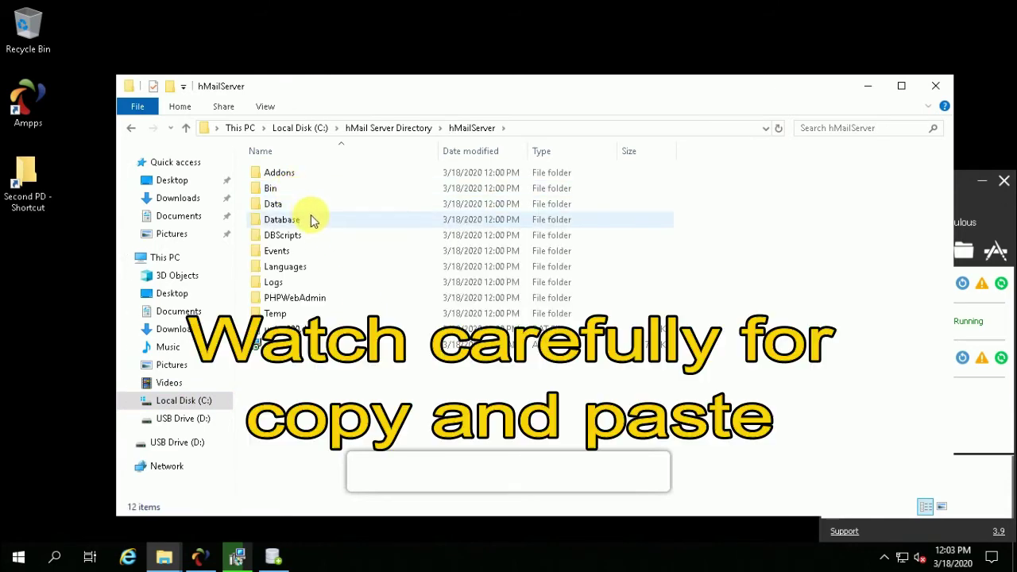
double_click(288, 191)
right_click(729, 207)
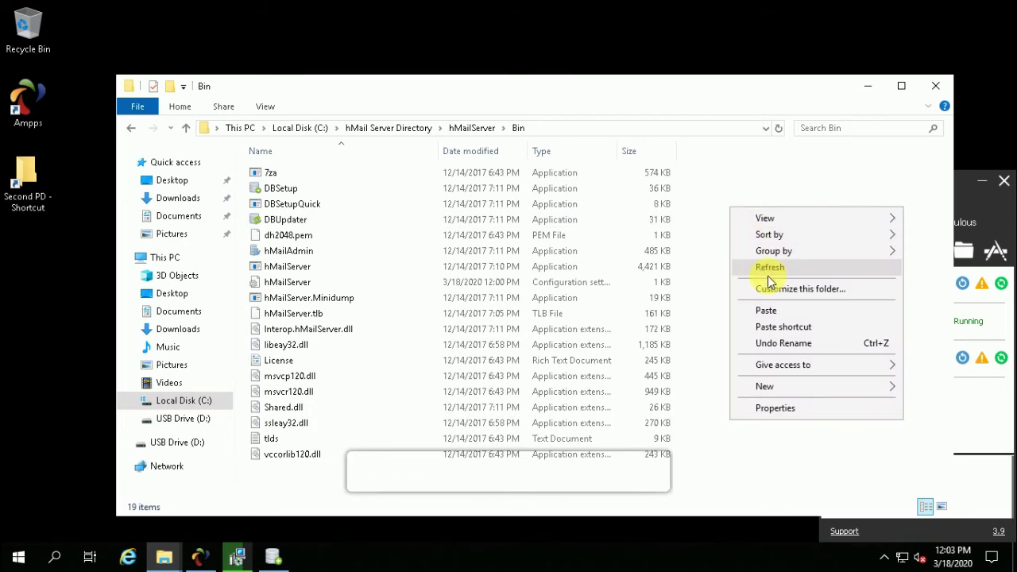
left_click(769, 313)
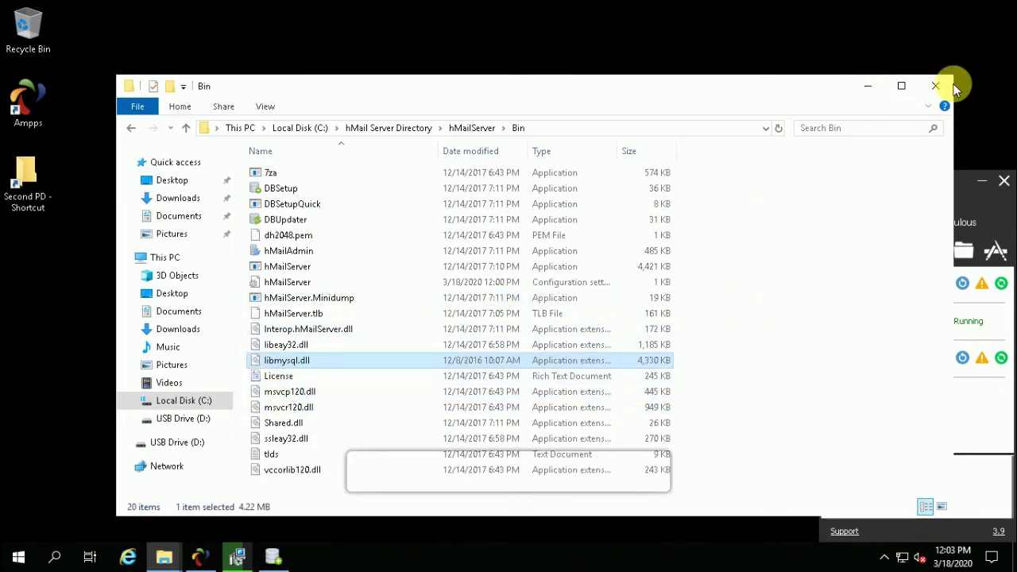
left_click(866, 88)
left_click(588, 405)
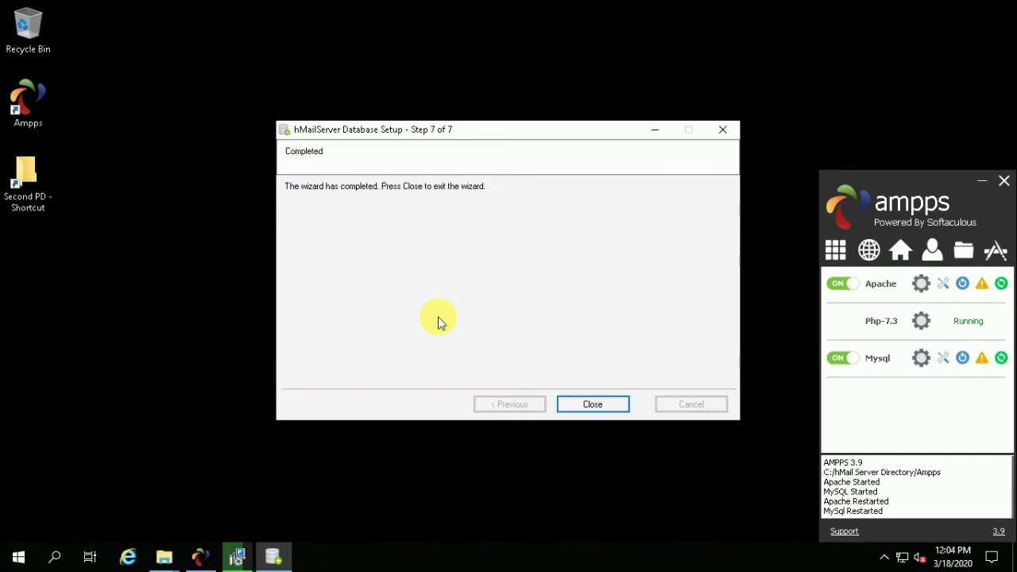
Close the database wizard, finish setup, and connect to localhost with the administrator password.
left_click(589, 406)
left_click(592, 397)
key("Return")
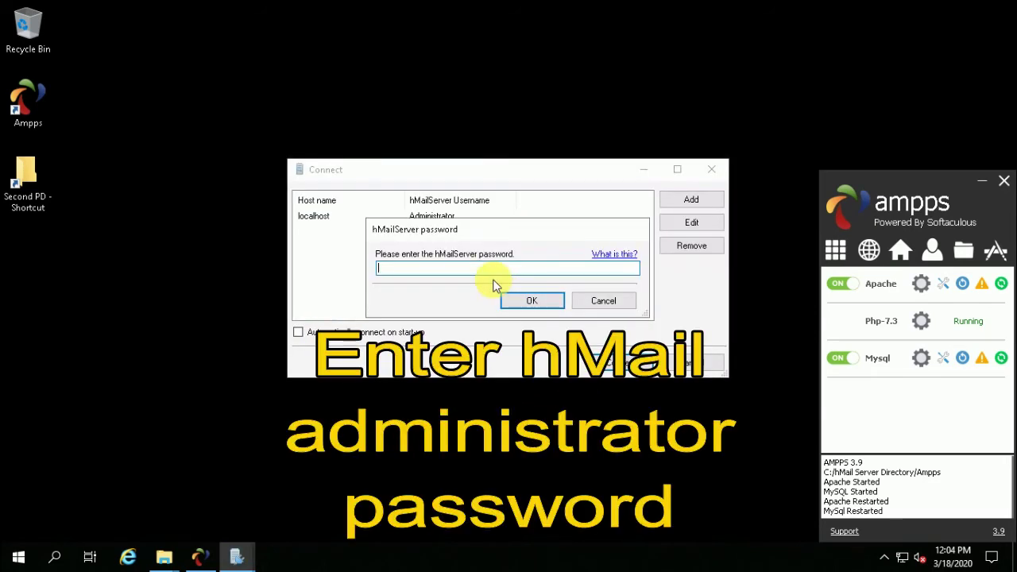
type("*")
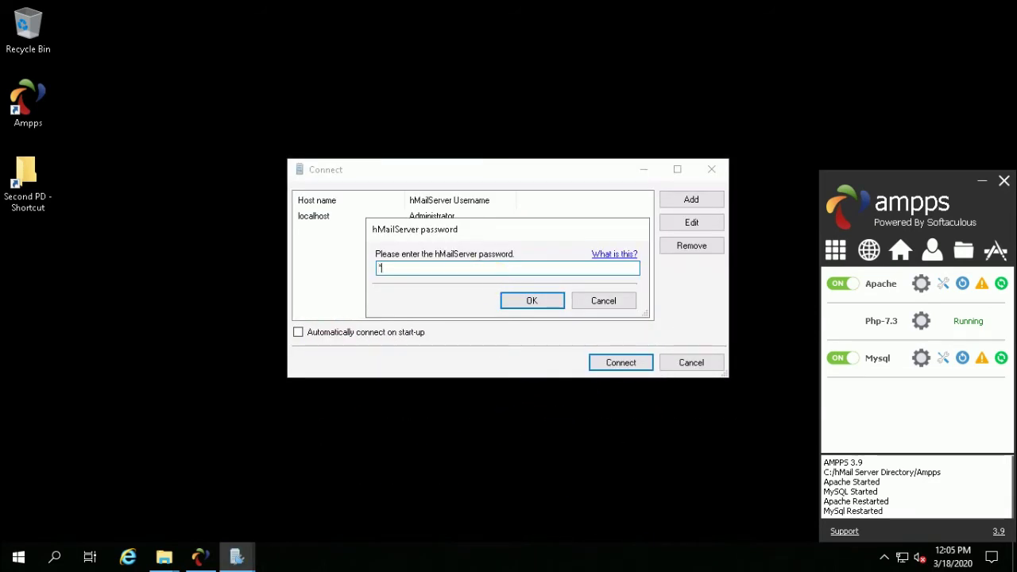
type("****")
key("Return")
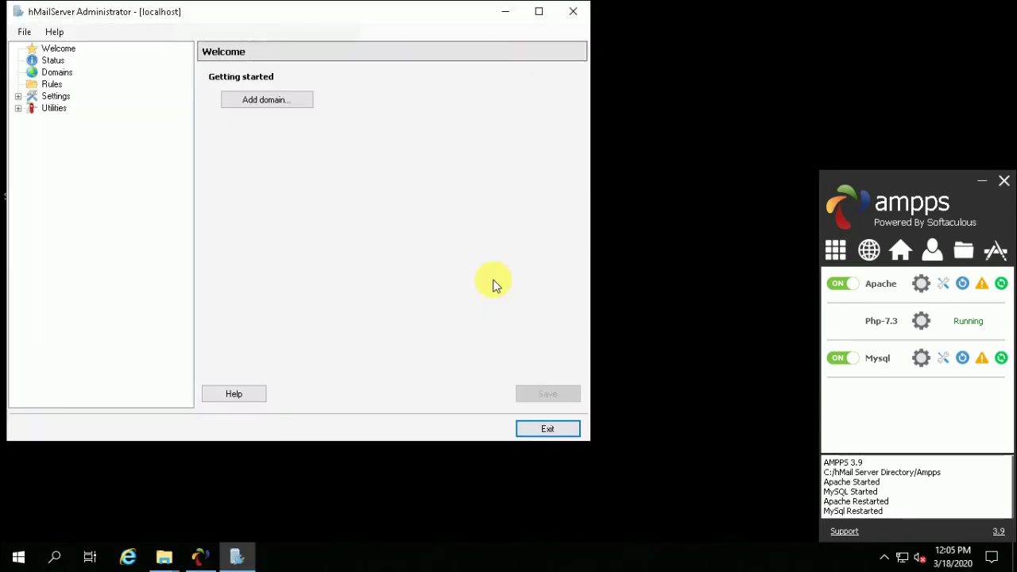
Maximize the window and start a new domain named samtechdatasys.com.
left_click(539, 11)
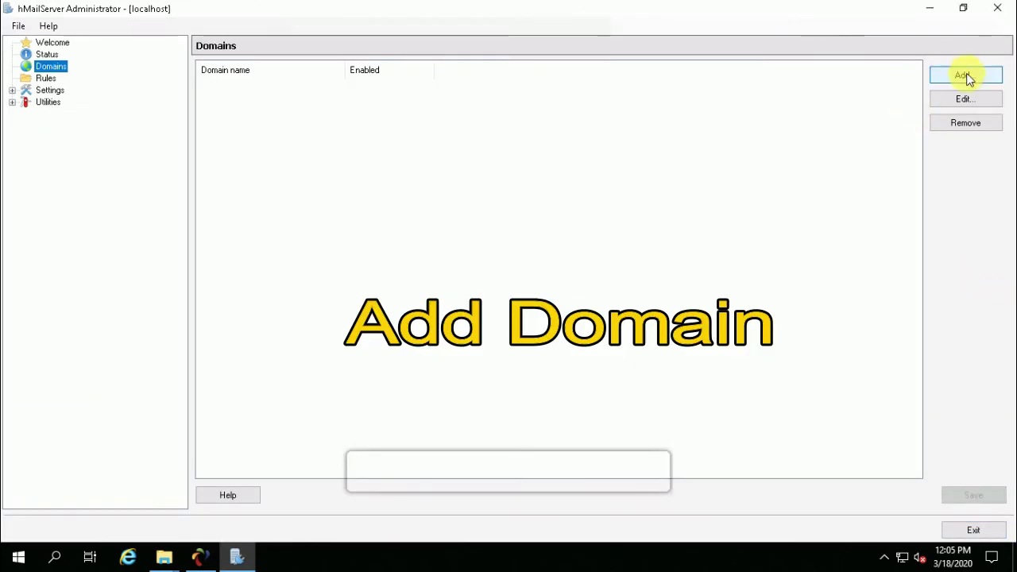
left_click(965, 75)
left_click(238, 98)
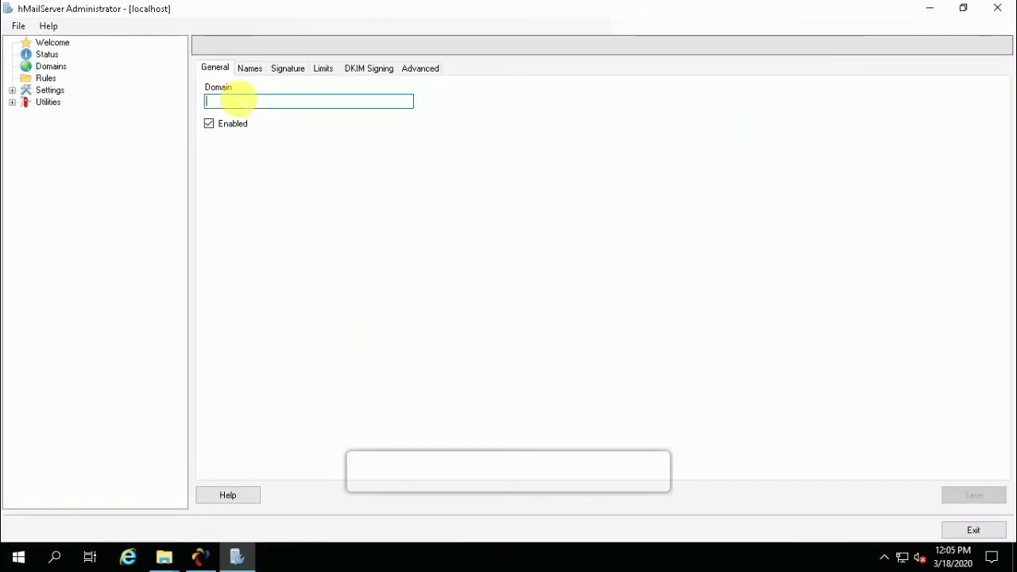
type("samtechdatasys")
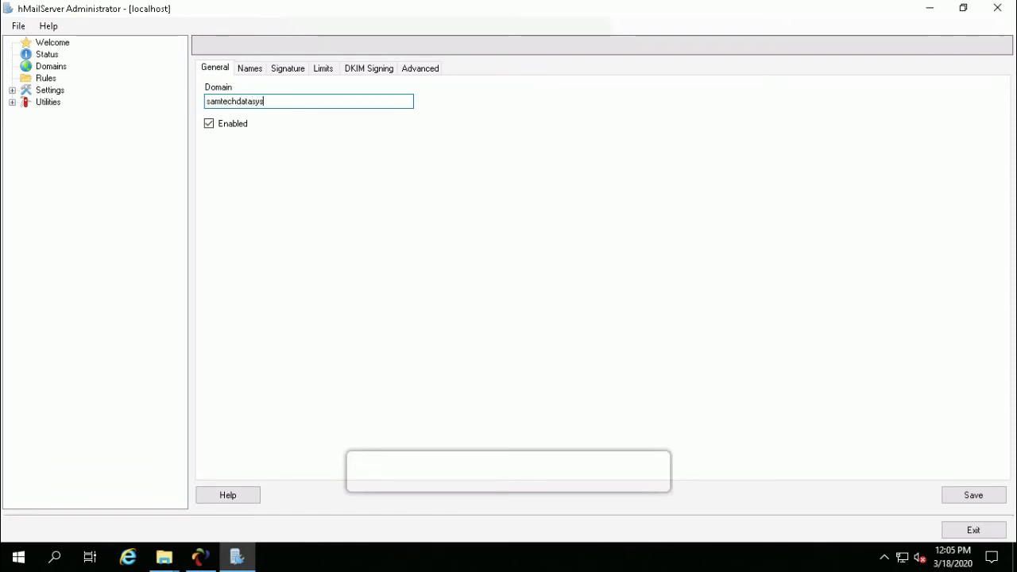
type(".com")
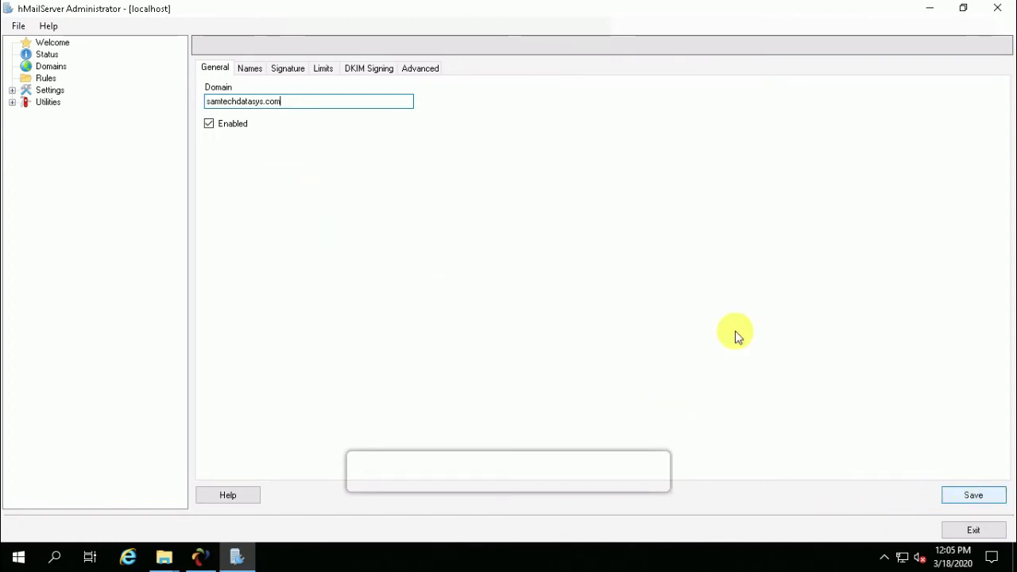
Set the domain's catch-all address to postmaster and save the domain.
left_click(256, 70)
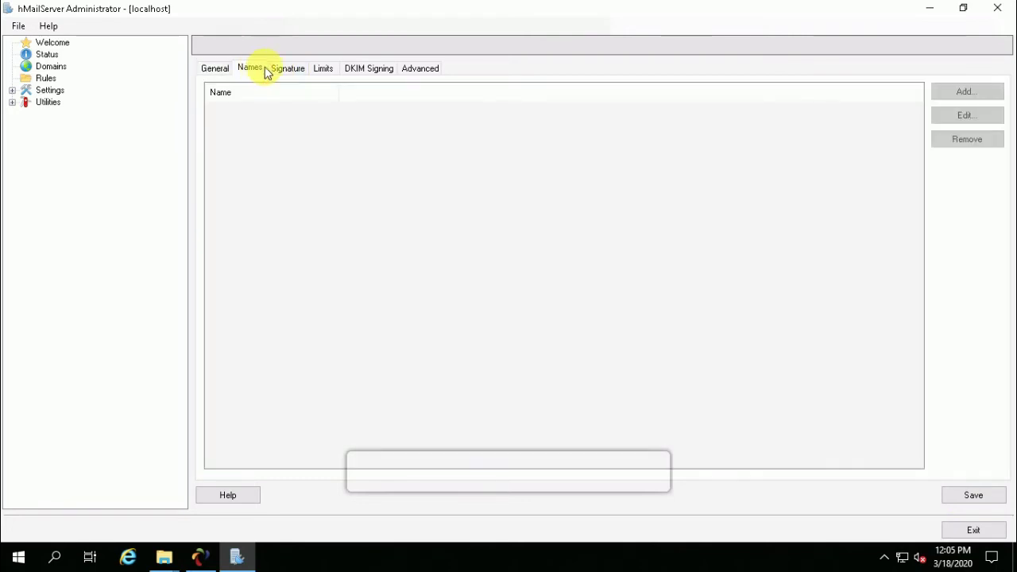
left_click(296, 70)
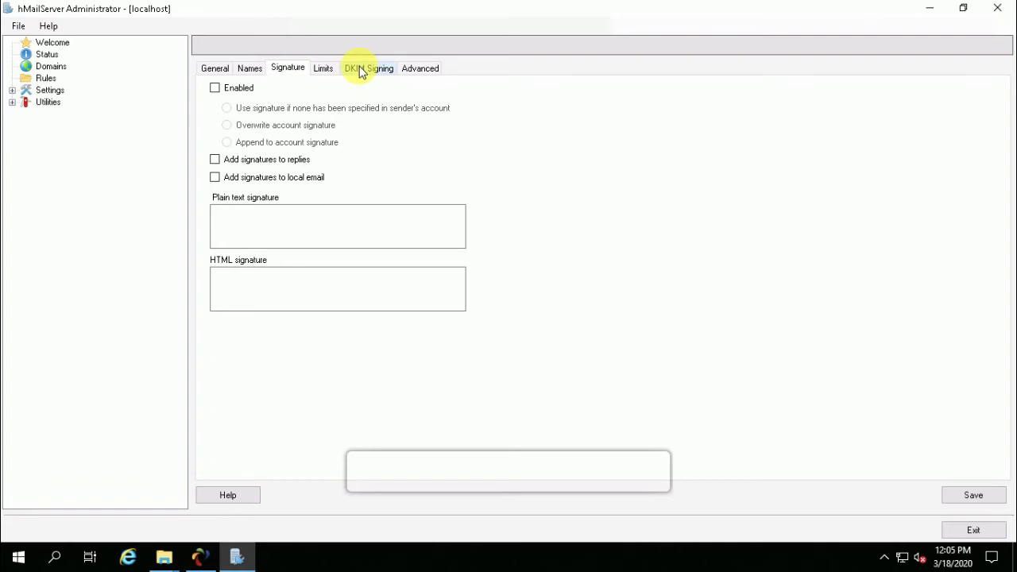
left_click(429, 72)
type("postmaster")
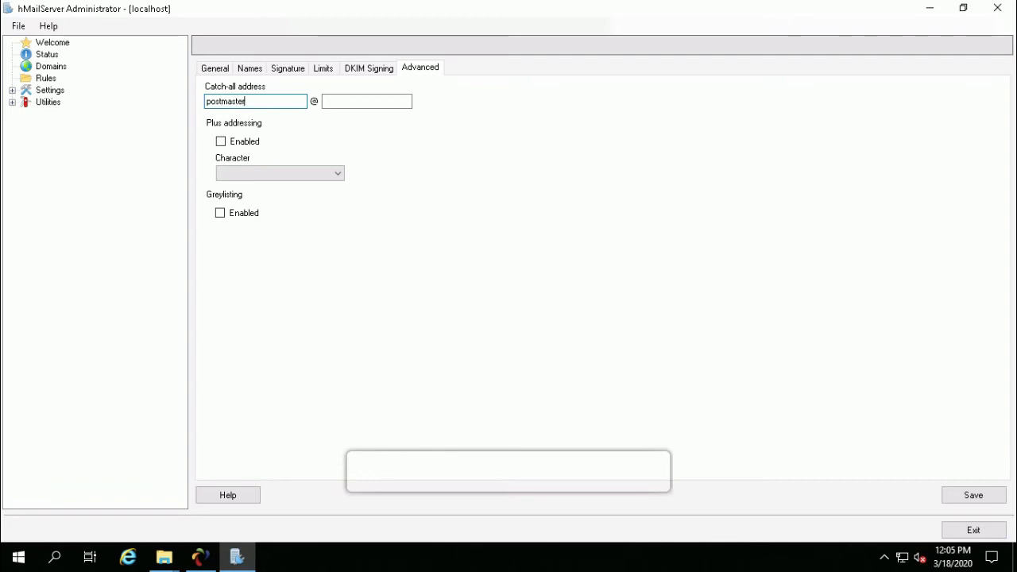
left_click(366, 101)
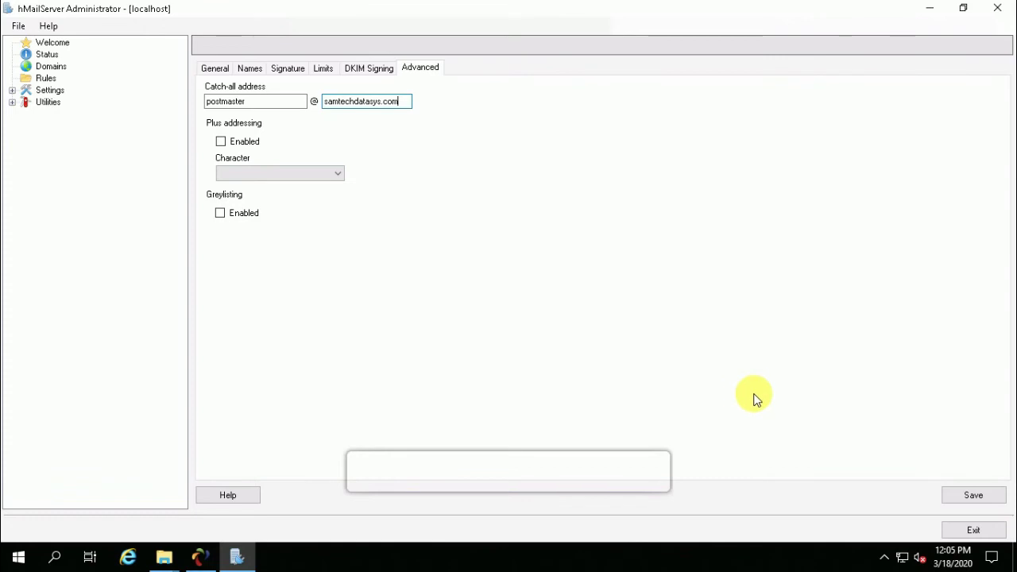
left_click(967, 497)
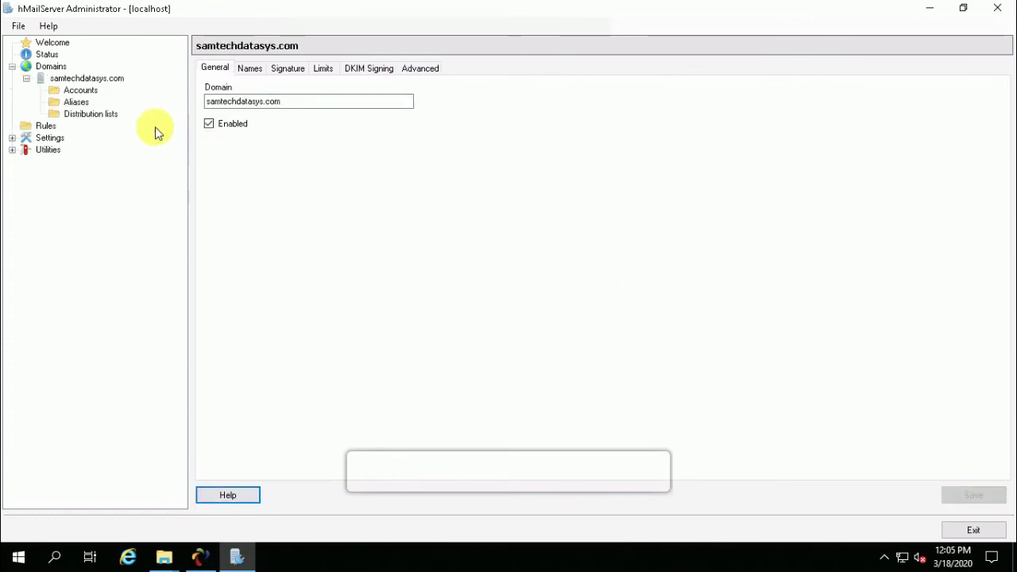
Expand the settings tree and start a new account under the domain's Accounts.
left_click(12, 137)
left_click(26, 149)
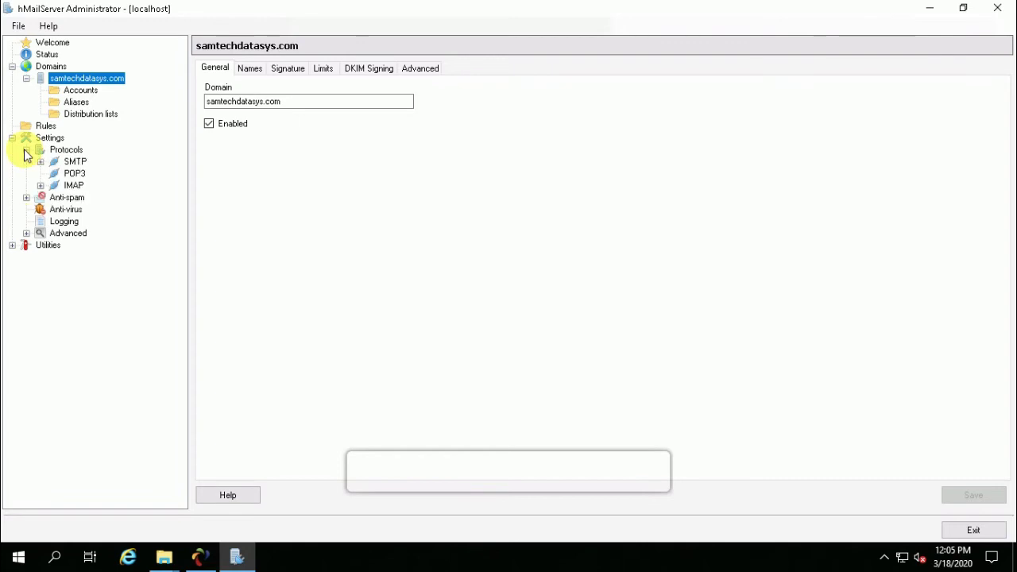
left_click(81, 90)
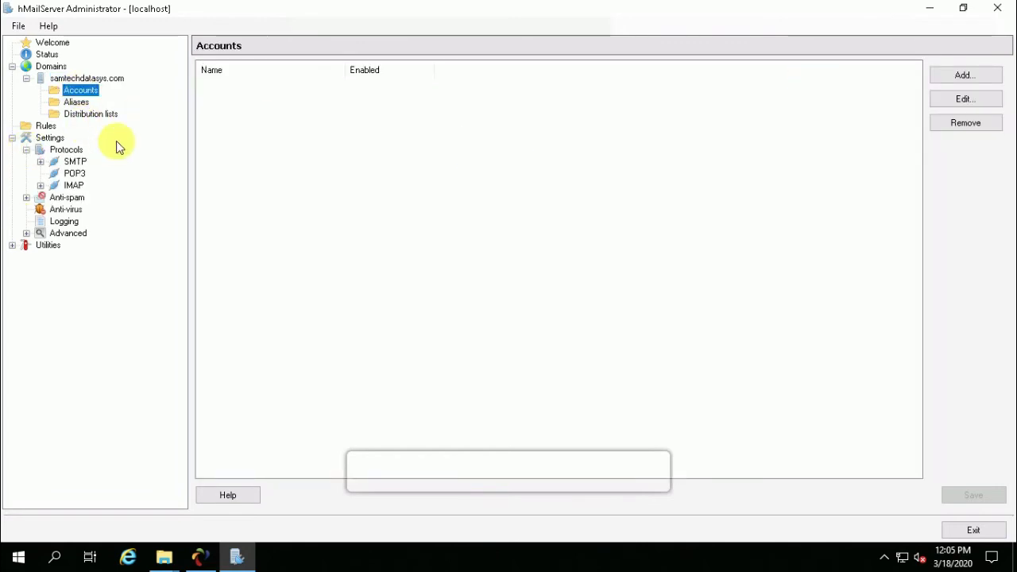
right_click(79, 94)
left_click(111, 98)
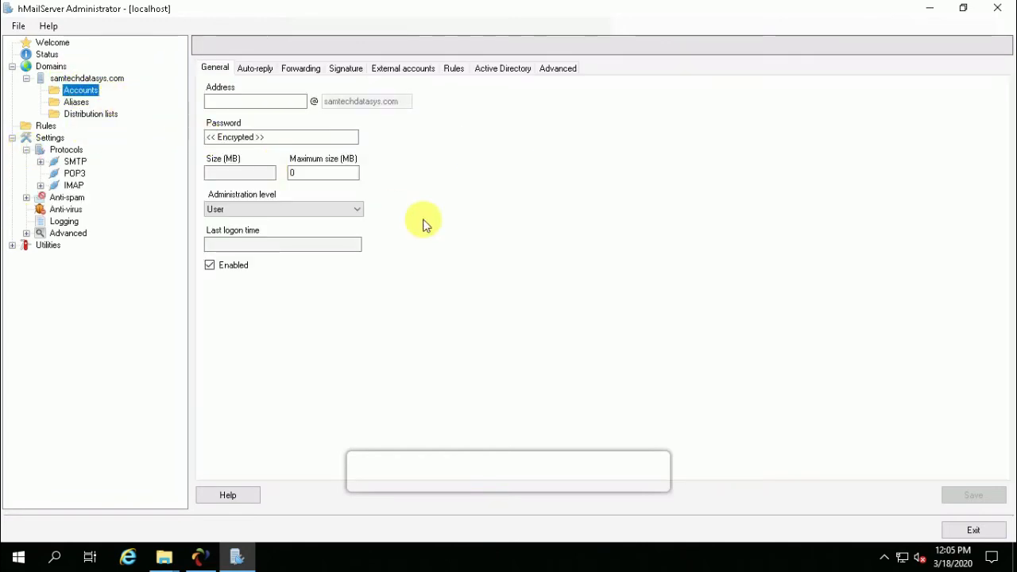
Create account admin with a password and 100 MB maximum size, accepting the weak-password warning.
left_click(237, 98)
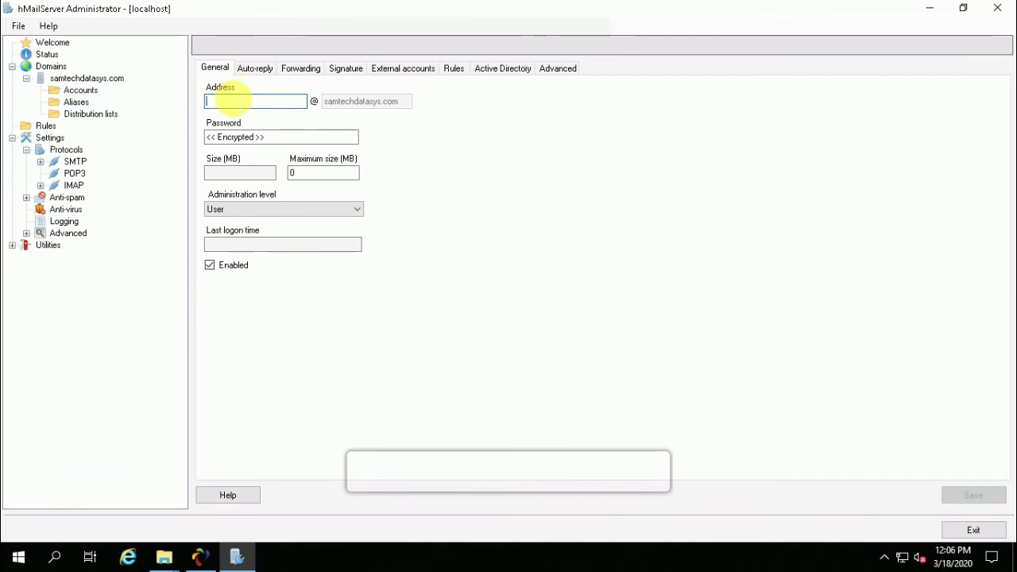
type("admin")
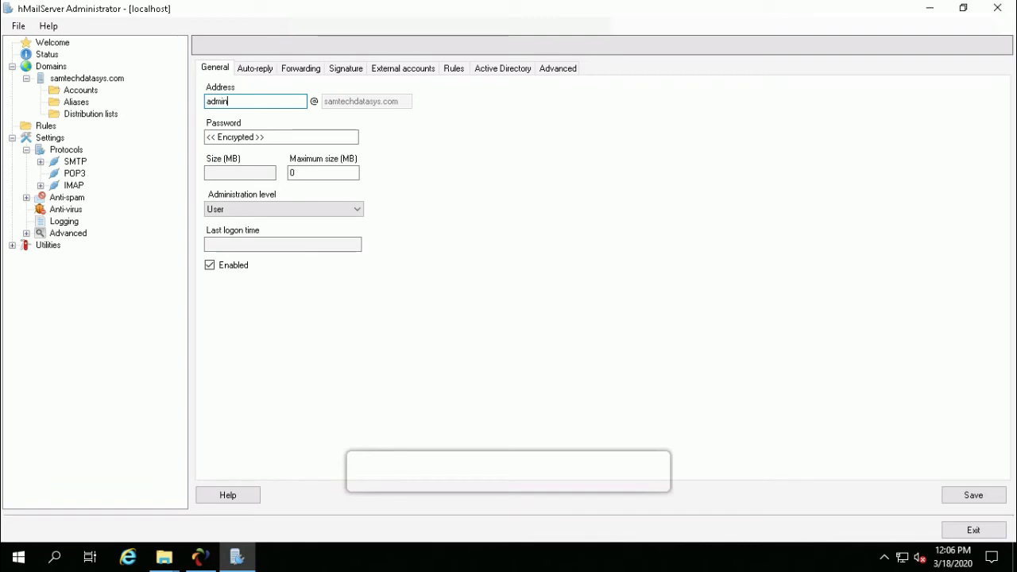
left_click(240, 137)
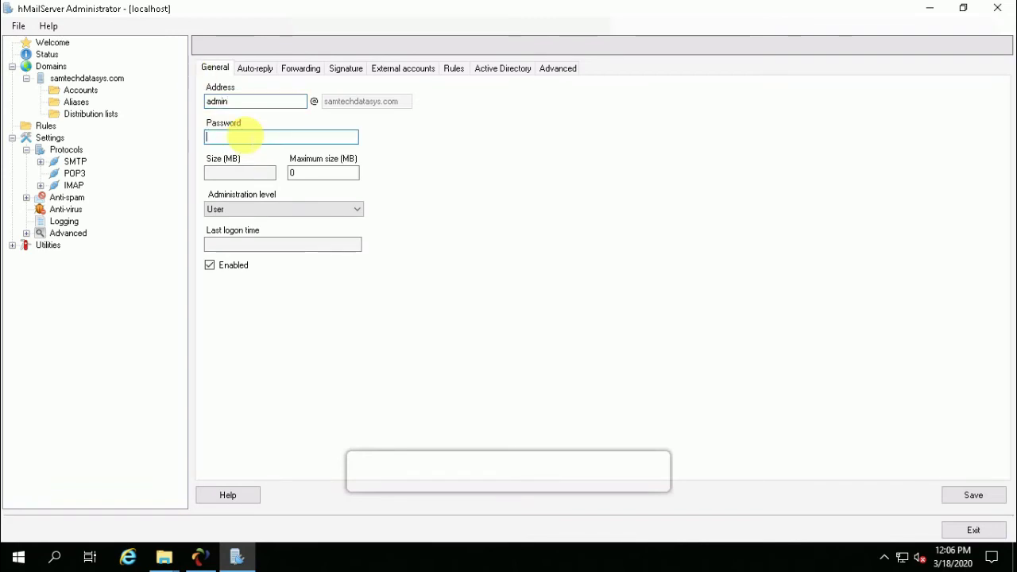
left_click(293, 172)
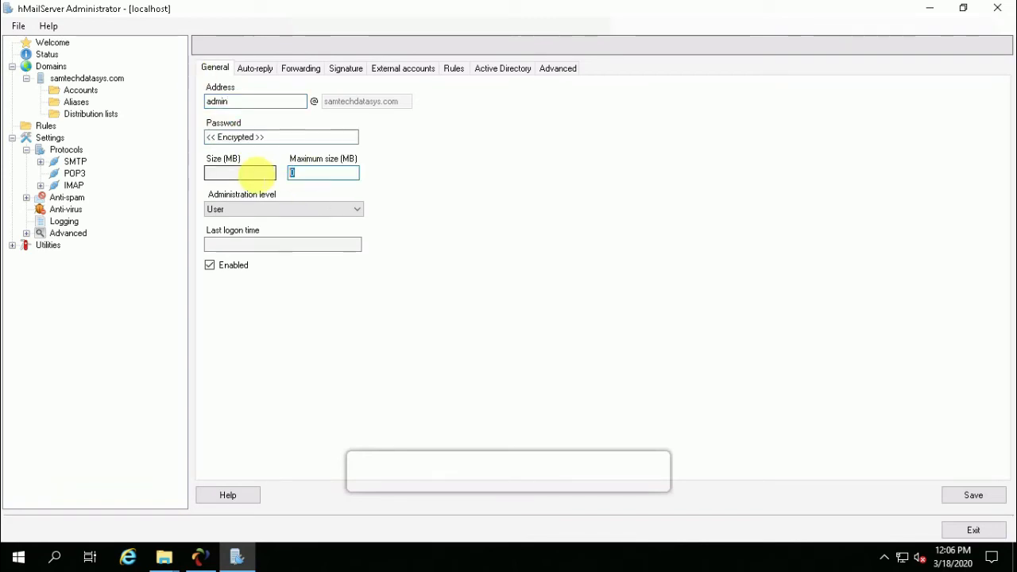
type("100")
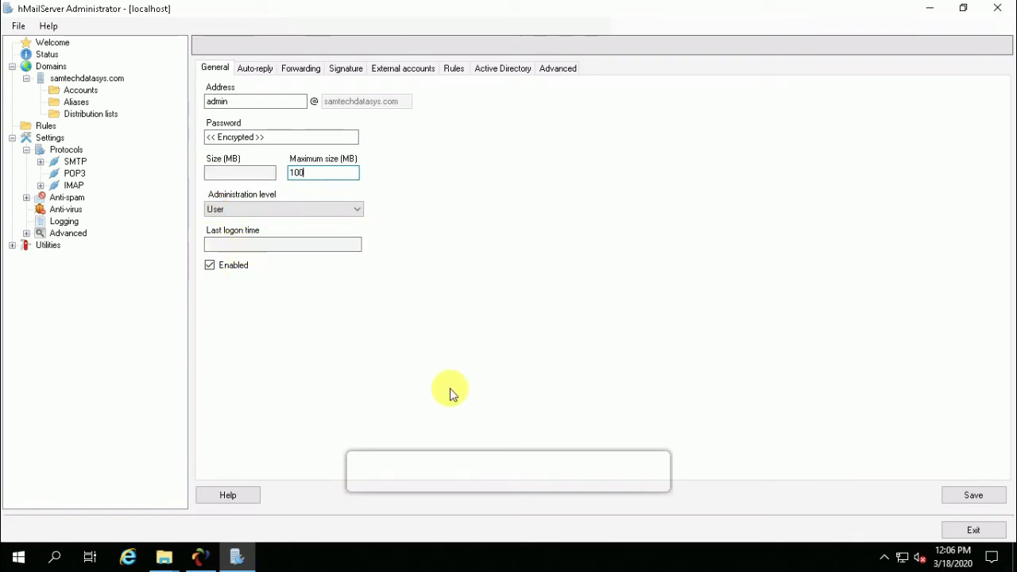
left_click(965, 496)
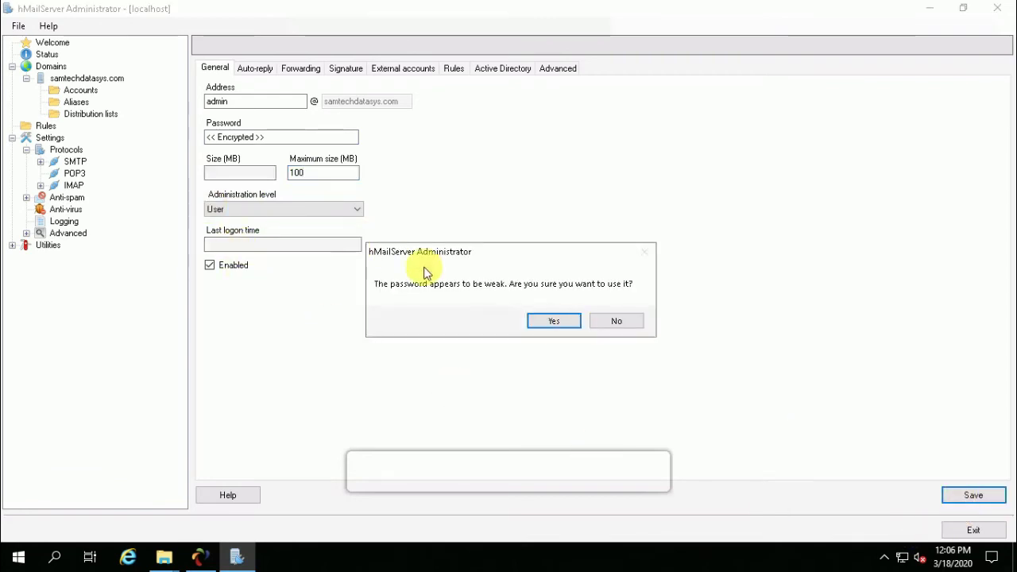
left_click(555, 320)
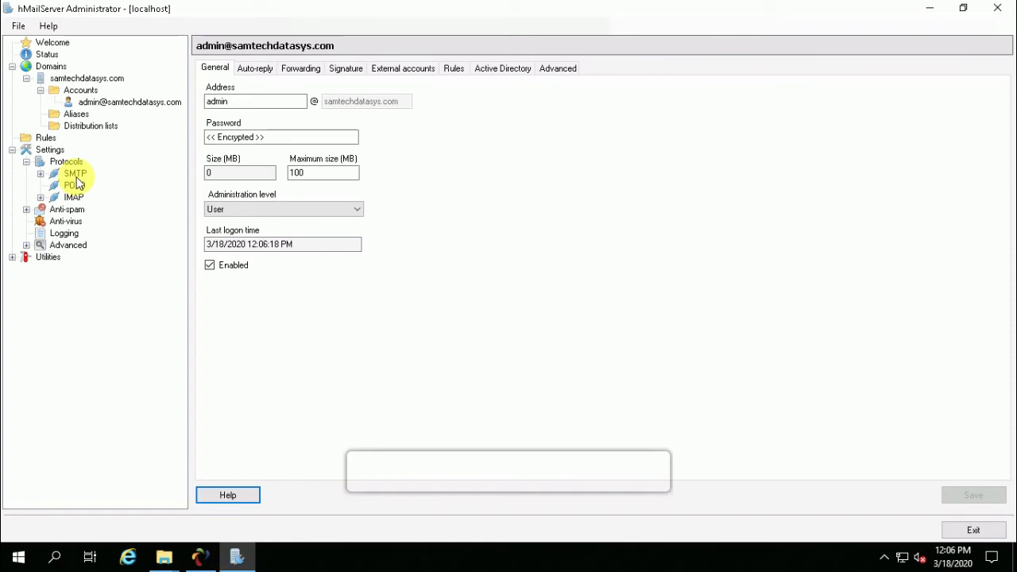
Enter mail.samtechdatasys.com as the SMTP local host name on the Delivery of e-mail tab.
left_click(41, 173)
left_click(76, 174)
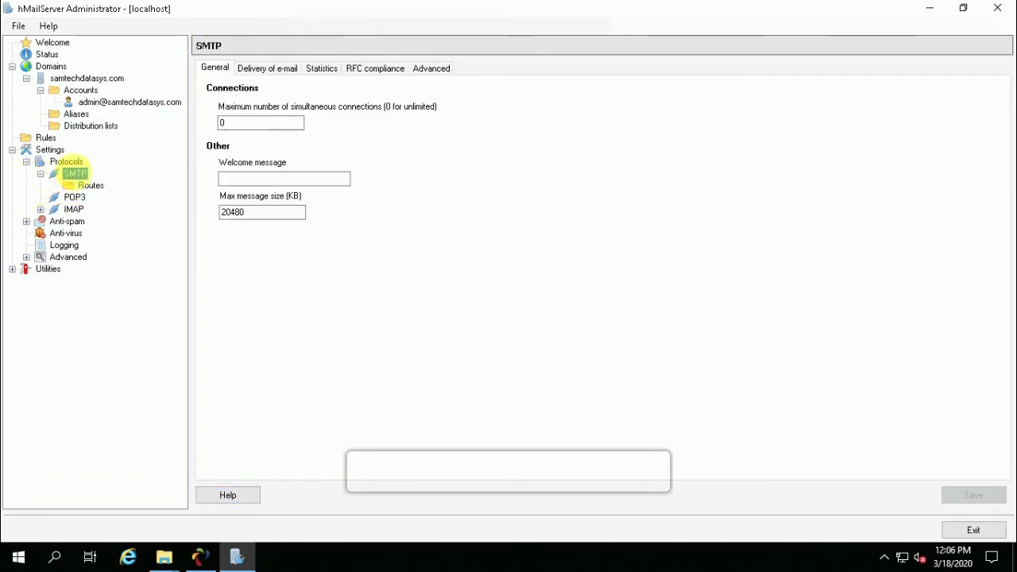
left_click(275, 69)
left_click(237, 158)
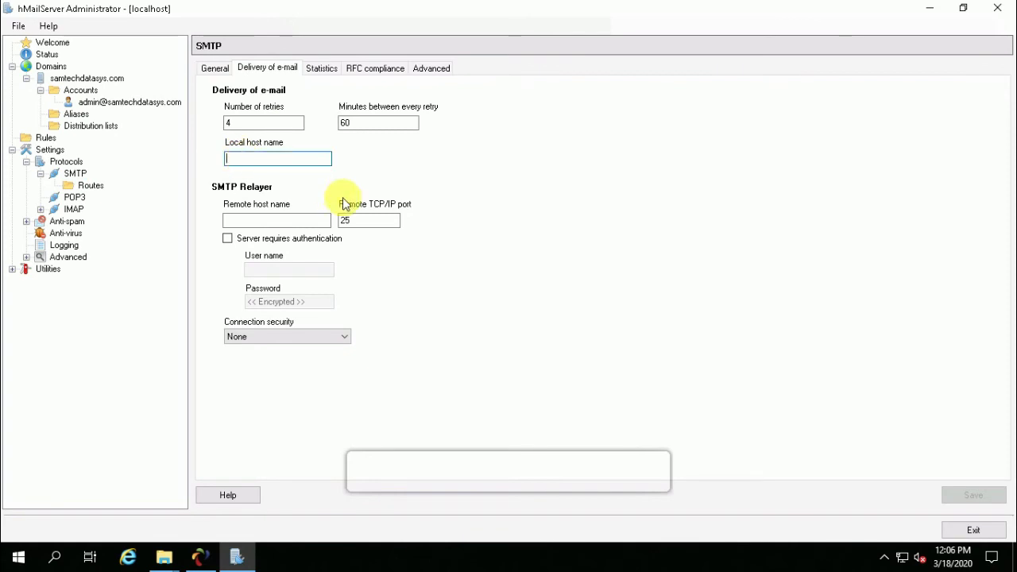
type("mail")
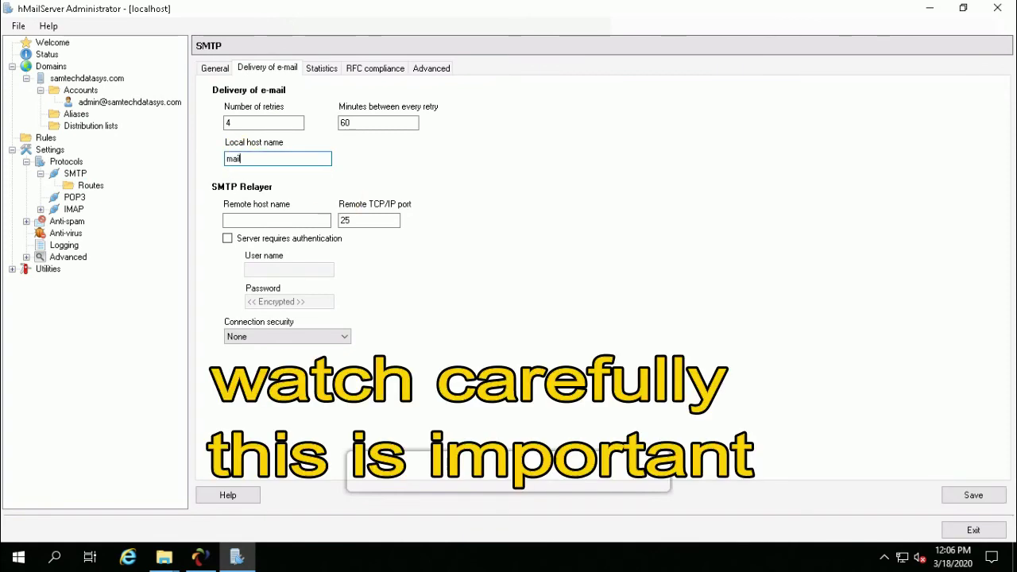
type(".samtechdatasys.com")
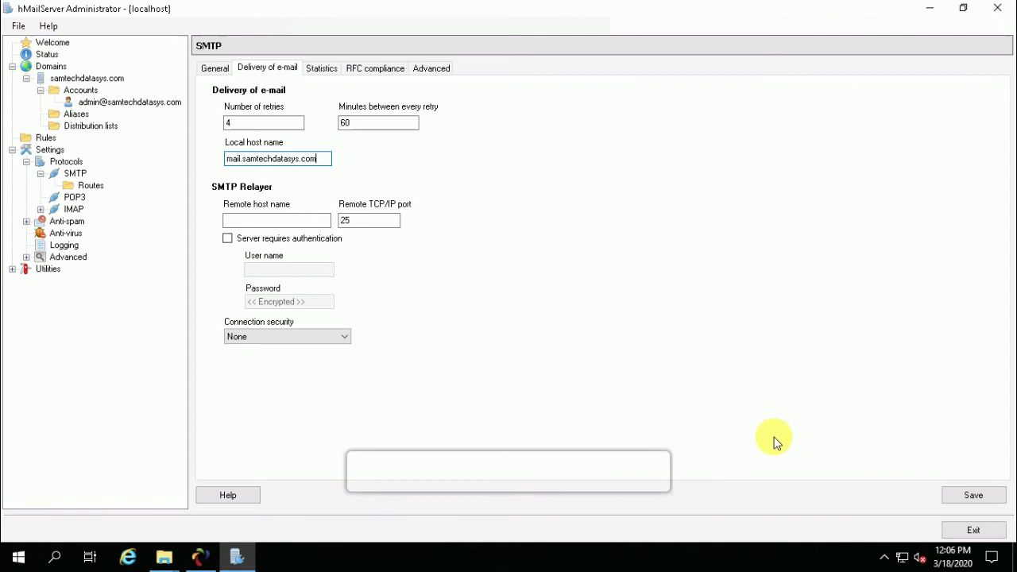
left_click(430, 70)
Bind SMTP to local IP address 192.168.10.20 and save the setting.
left_click(250, 123)
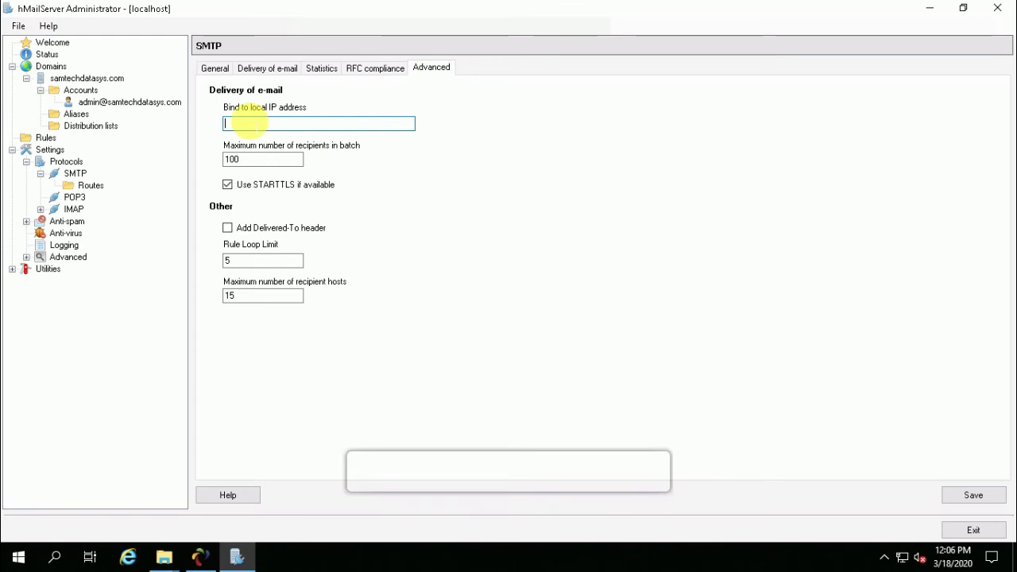
type("192.168.10.20")
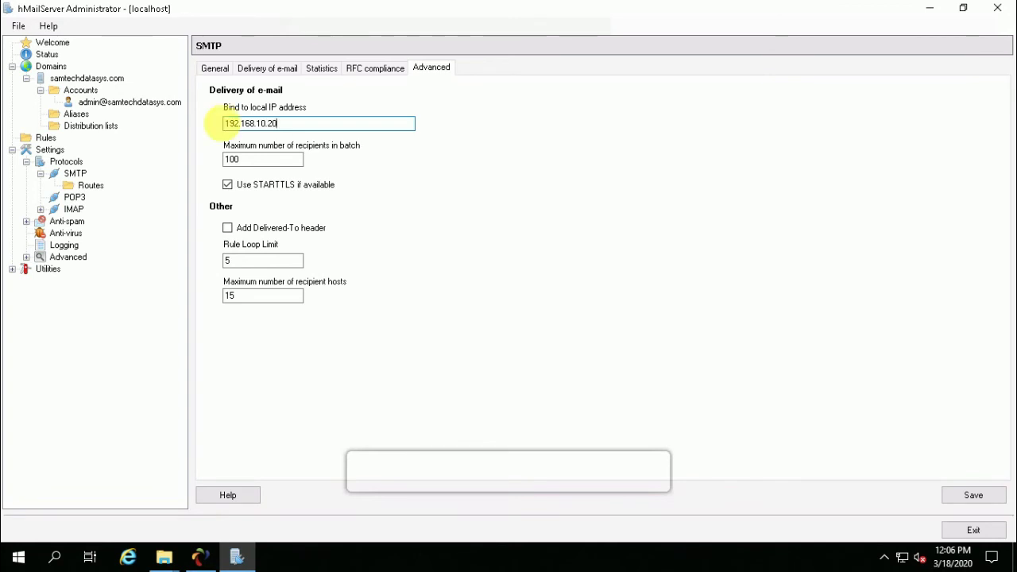
left_click_drag(295, 123, 202, 120)
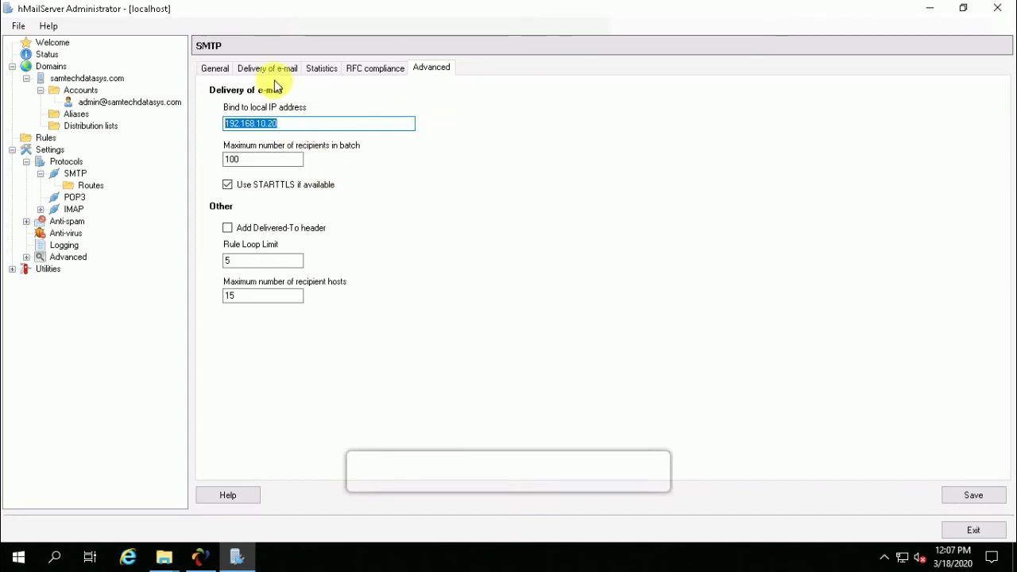
left_click(970, 496)
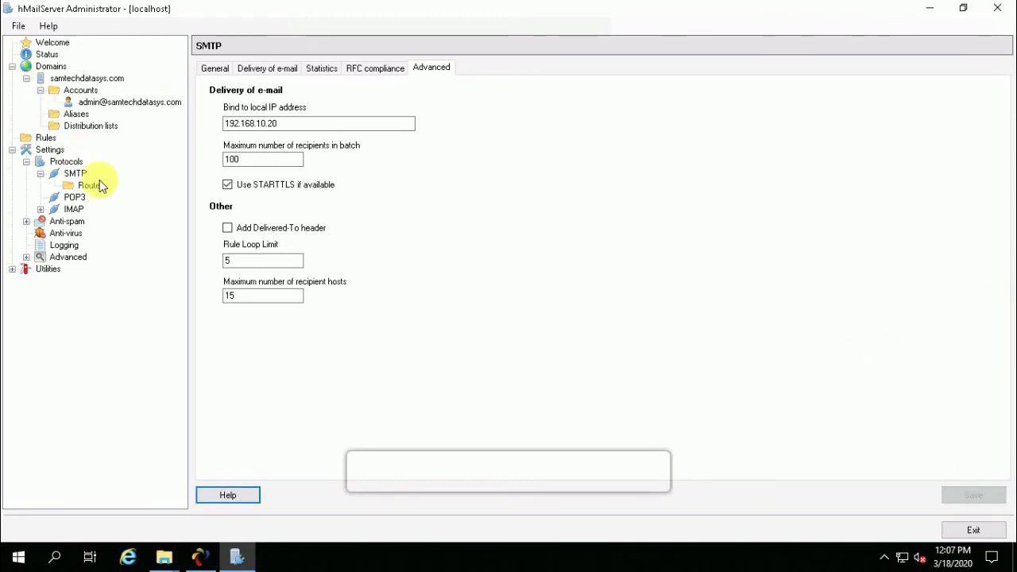
Look over the POP3, IMAP and anti-spam server settings.
left_click(74, 198)
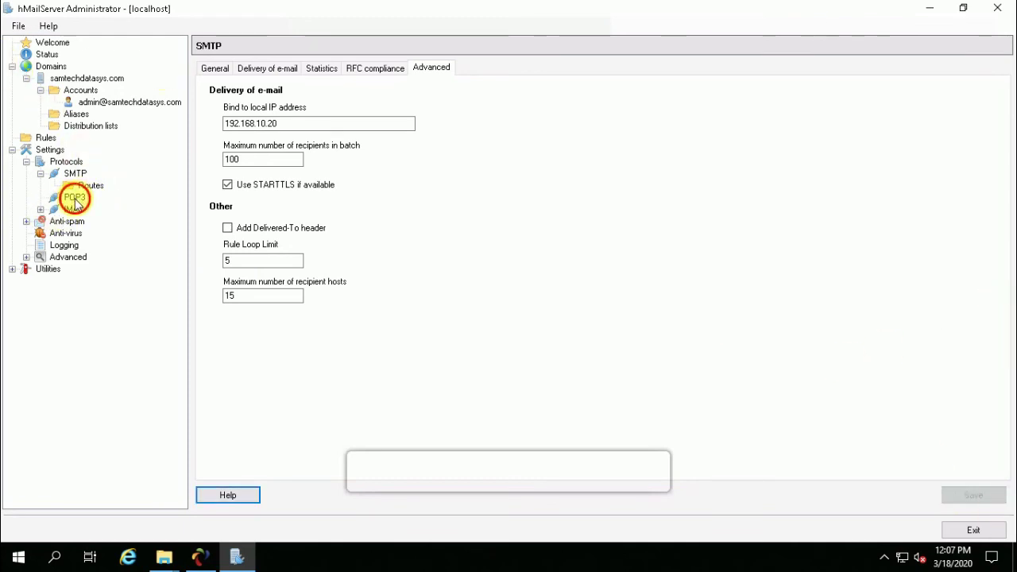
left_click(72, 209)
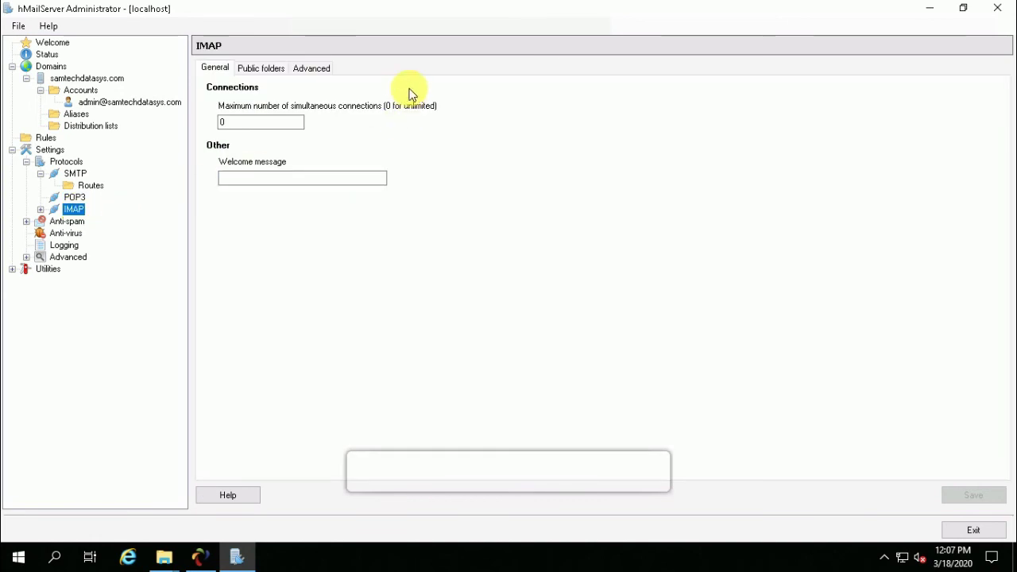
left_click(26, 222)
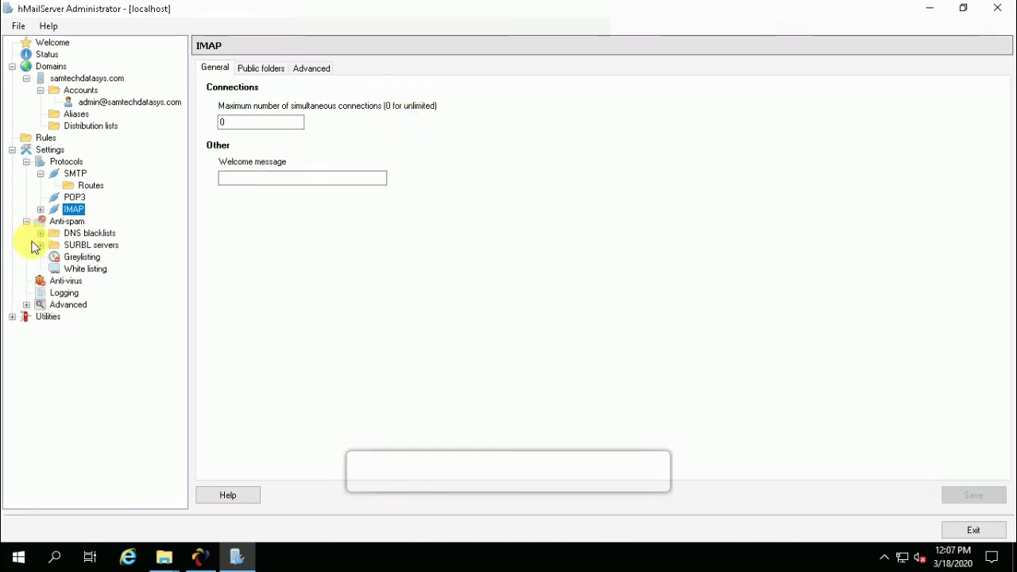
left_click(26, 222)
On the My computer IP range, block external-to-external delivery, require local SMTP authentication, and save.
left_click(26, 257)
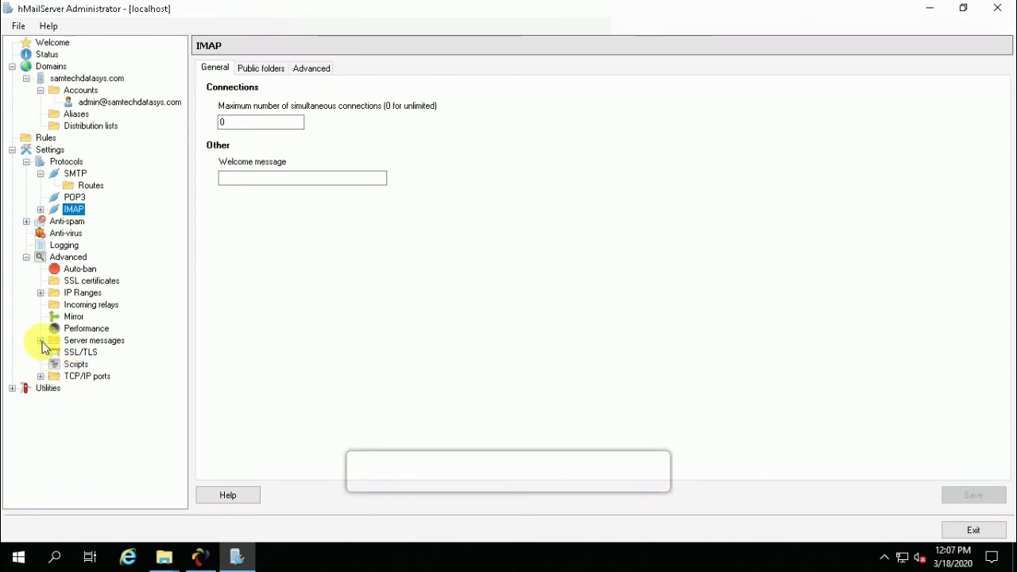
left_click(41, 293)
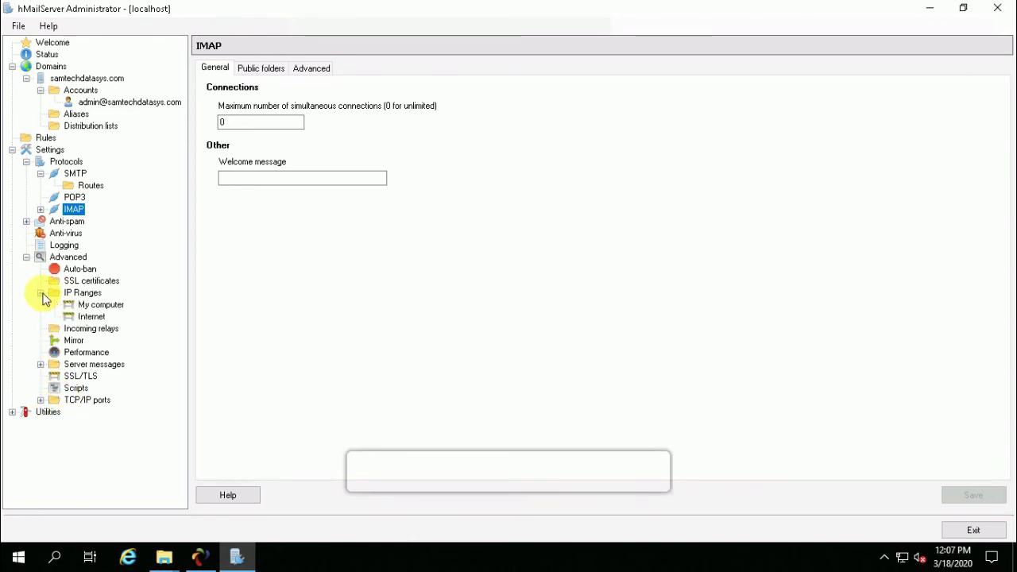
left_click(96, 305)
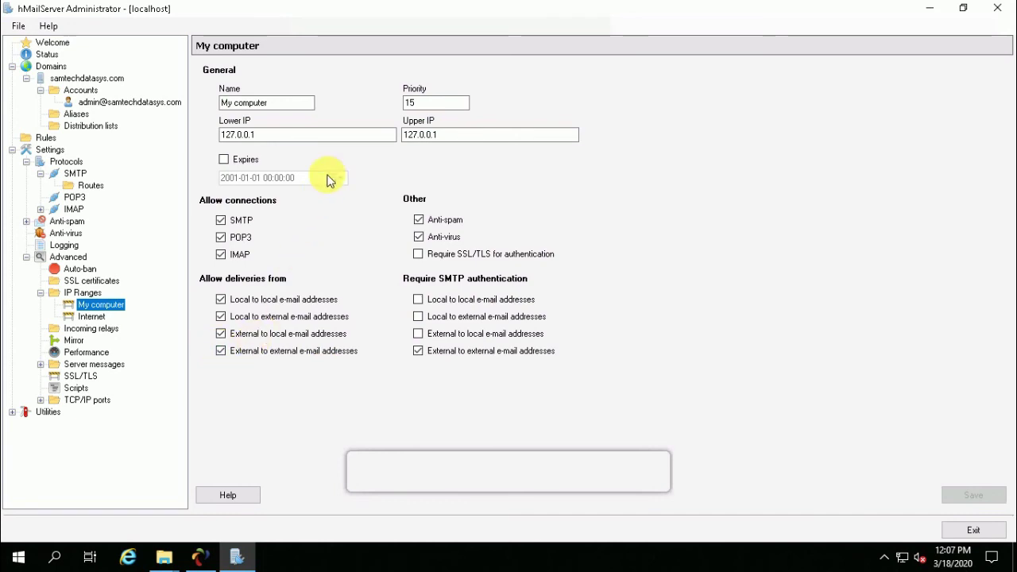
left_click(221, 350)
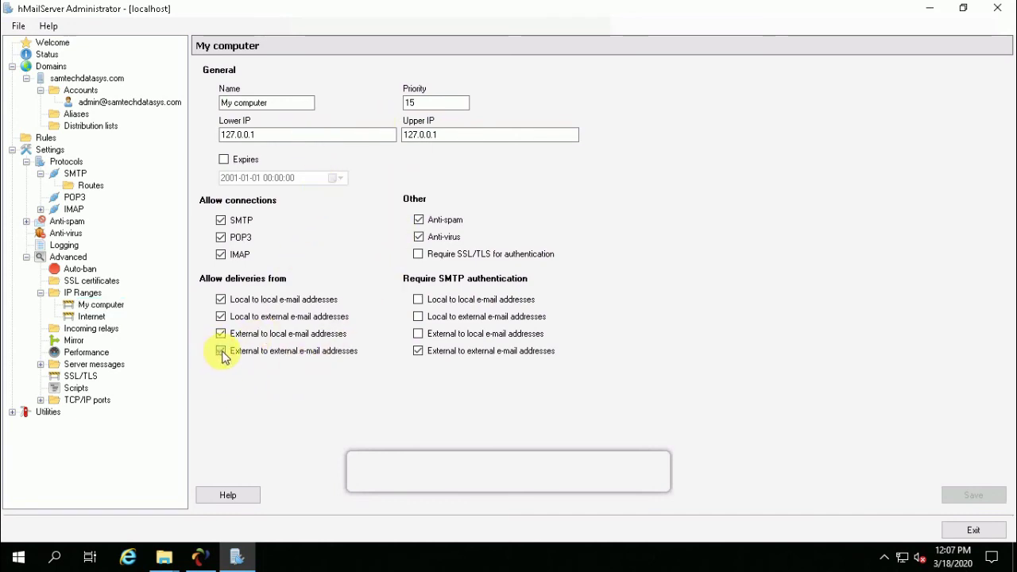
left_click(419, 317)
left_click(419, 334)
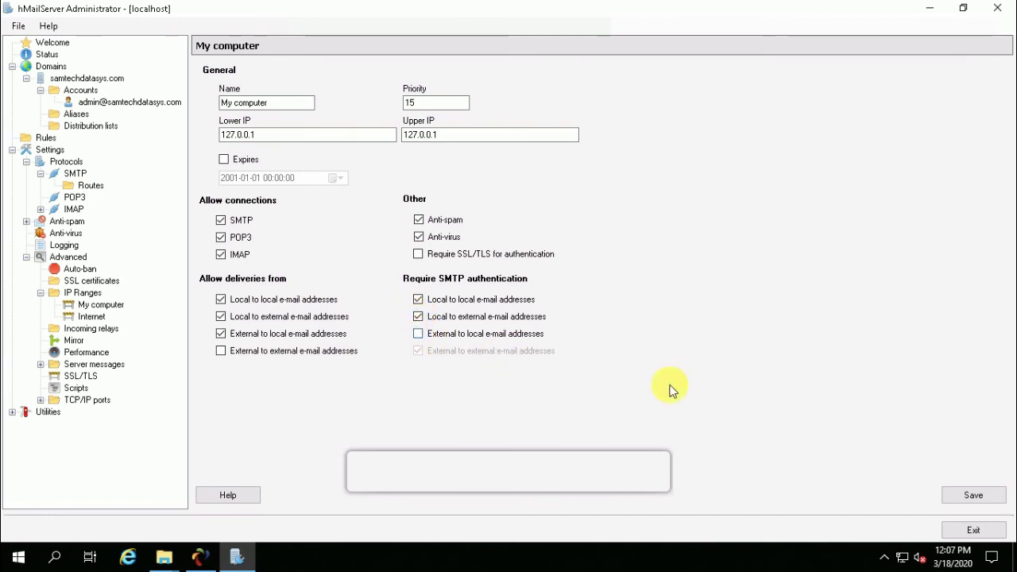
left_click(974, 495)
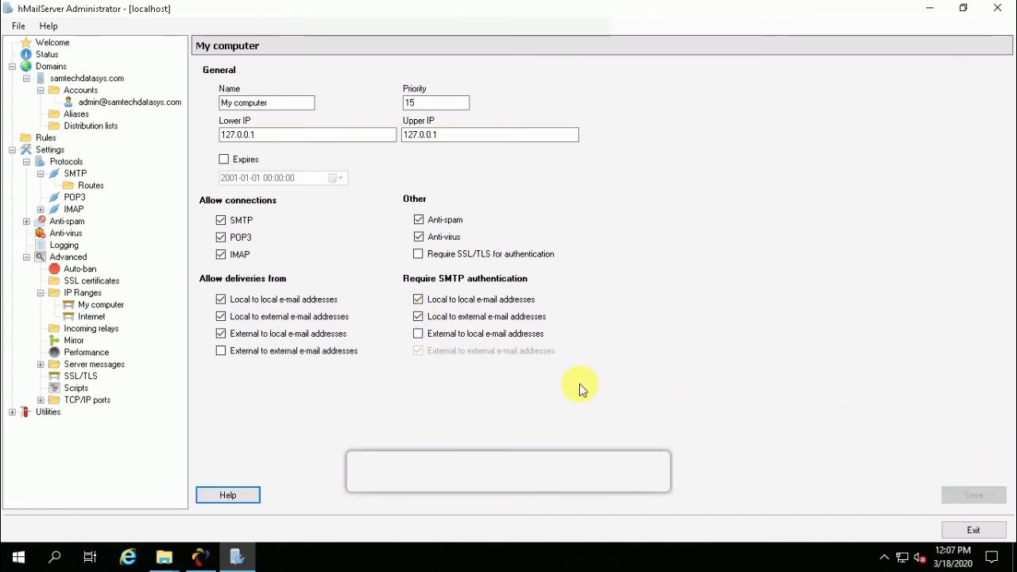
Stop the Internet IP range from allowing external-to-external deliveries and save it.
left_click(89, 317)
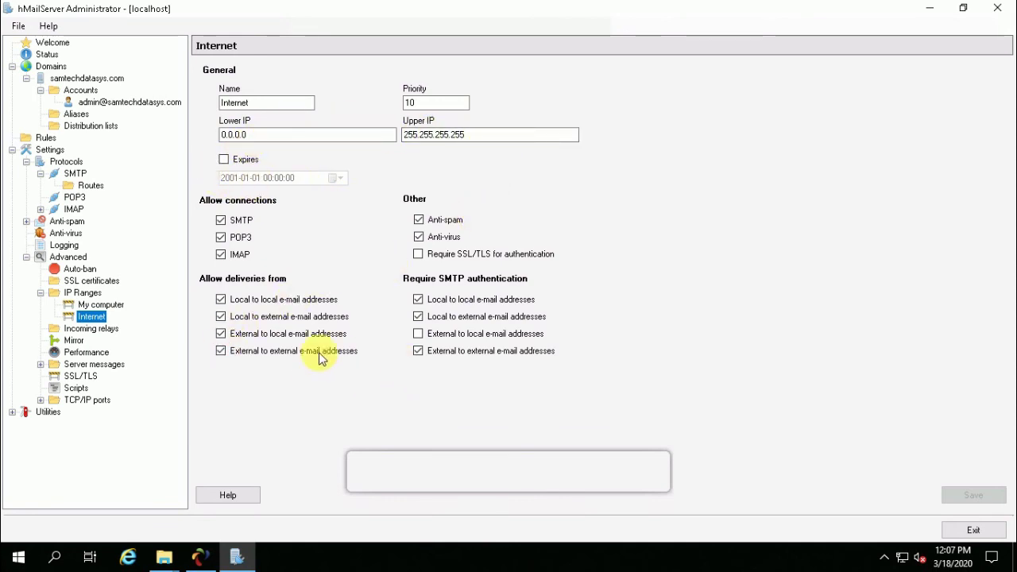
left_click(221, 352)
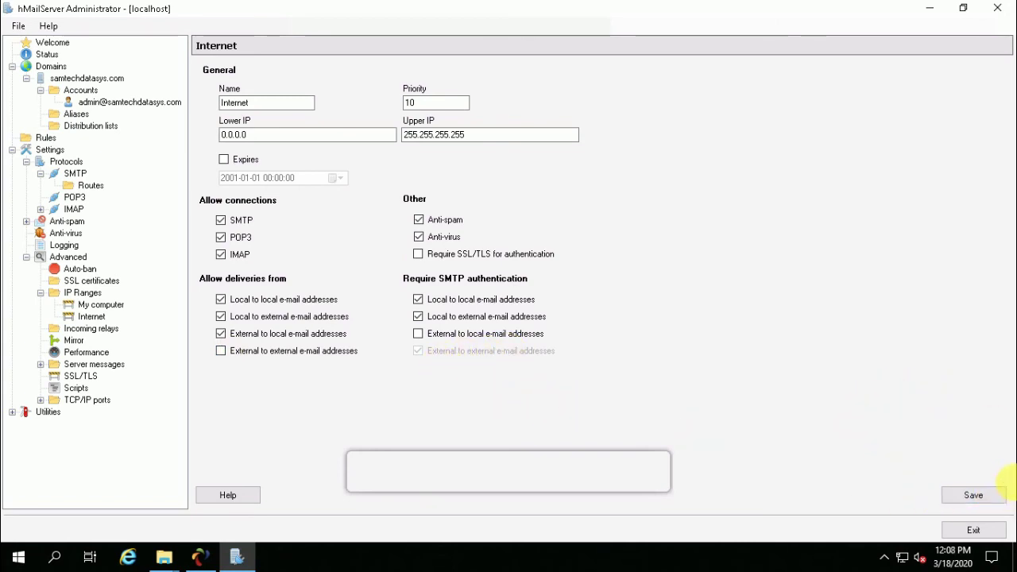
left_click(974, 494)
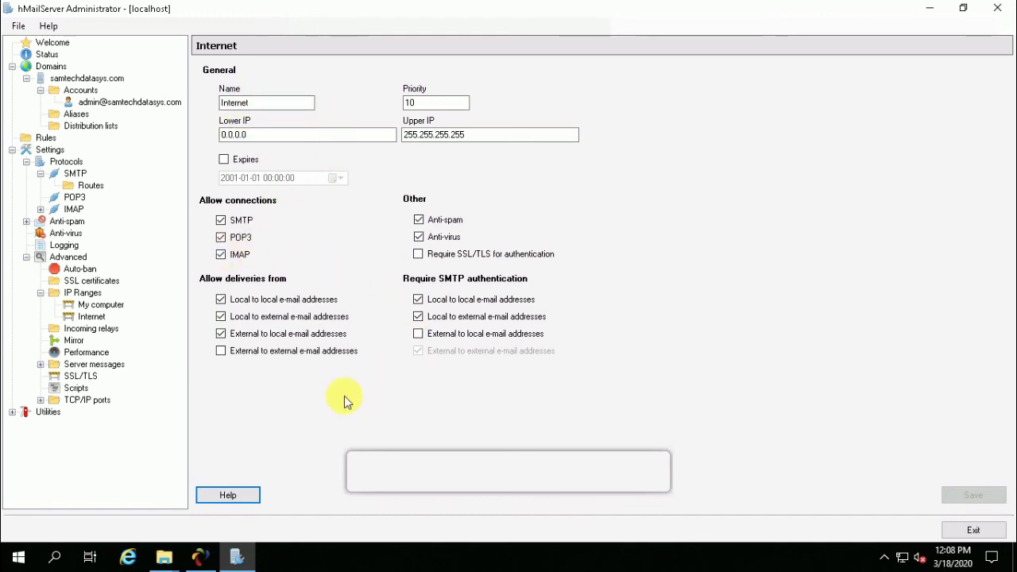
left_click(41, 400)
Review the TCP/IP port settings for ports 25, 110, 143 and 587.
left_click(131, 411)
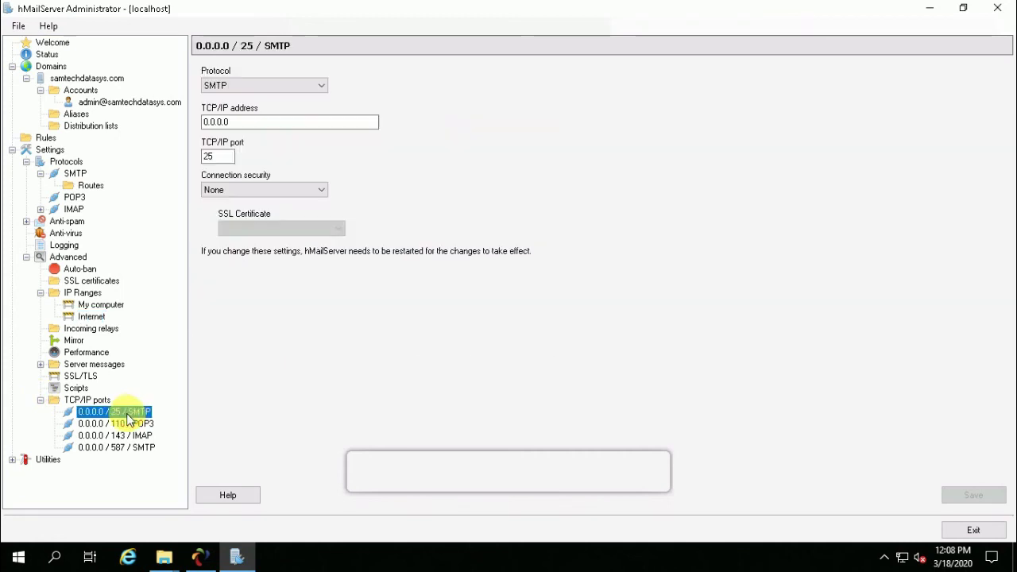
left_click(123, 423)
left_click(119, 435)
left_click(122, 449)
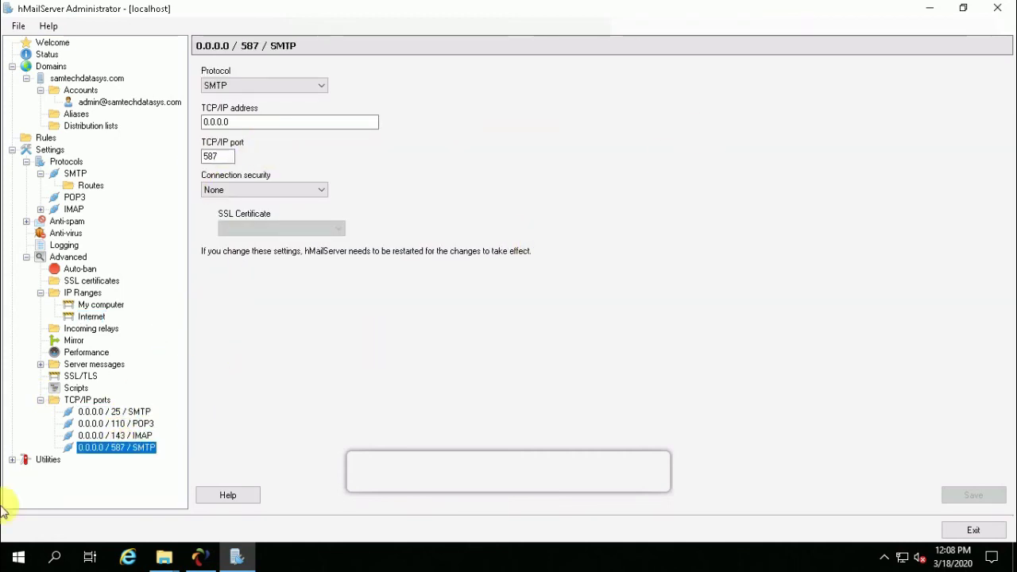
Include Settings, Domains, Messages and Compress files in the Backup utility, then browse for a destination.
left_click(12, 460)
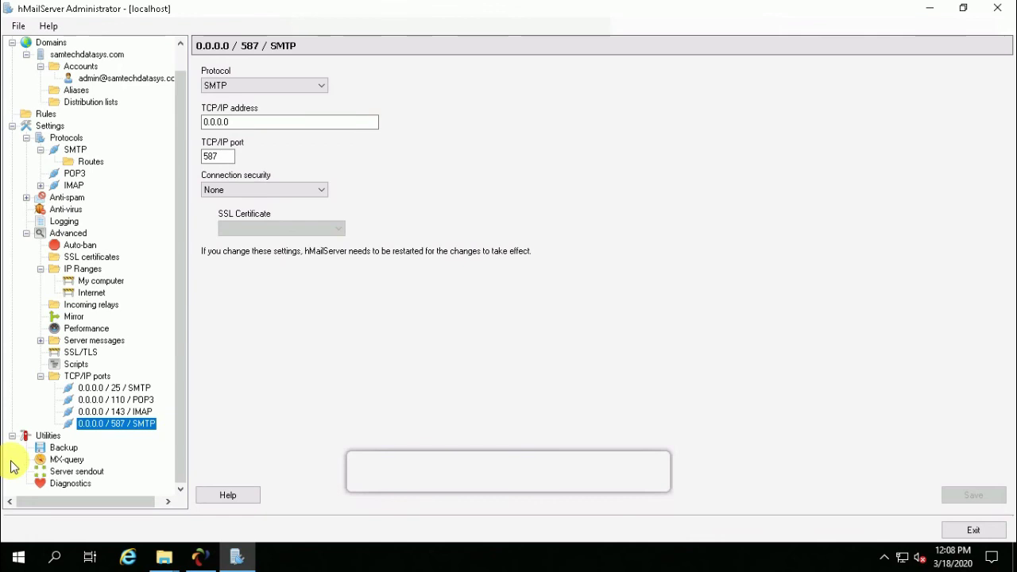
left_click(65, 449)
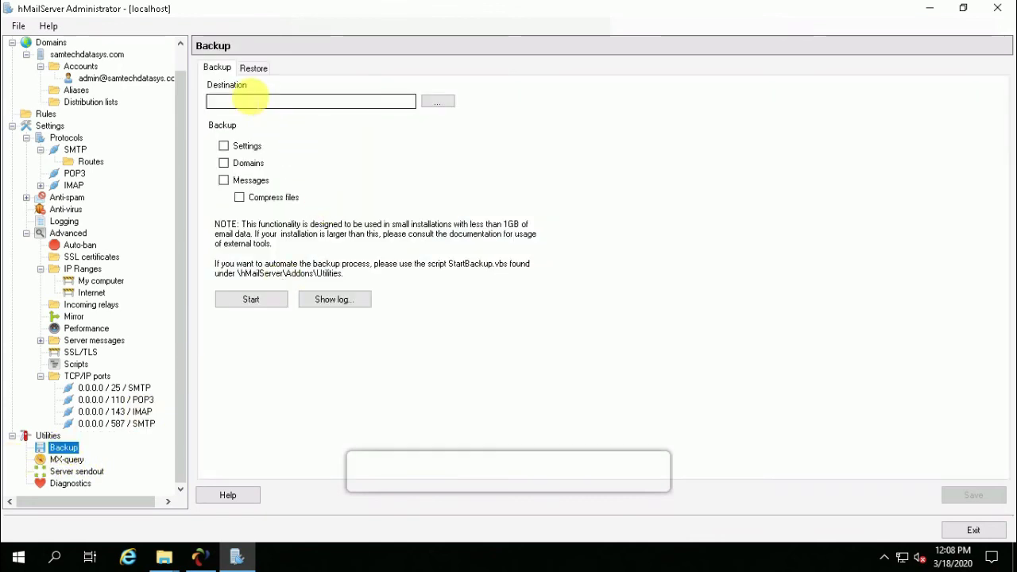
left_click(438, 102)
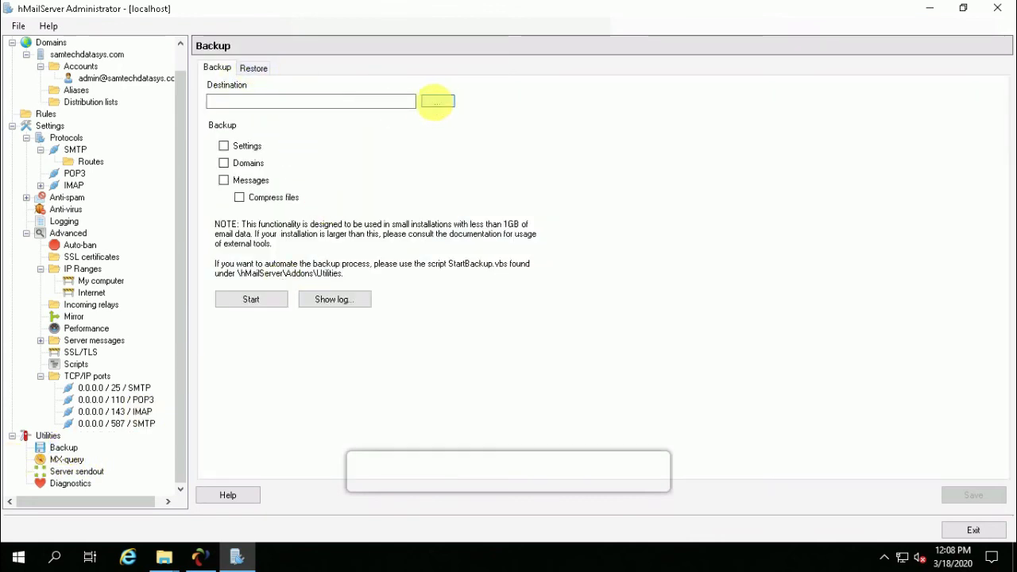
left_click(587, 367)
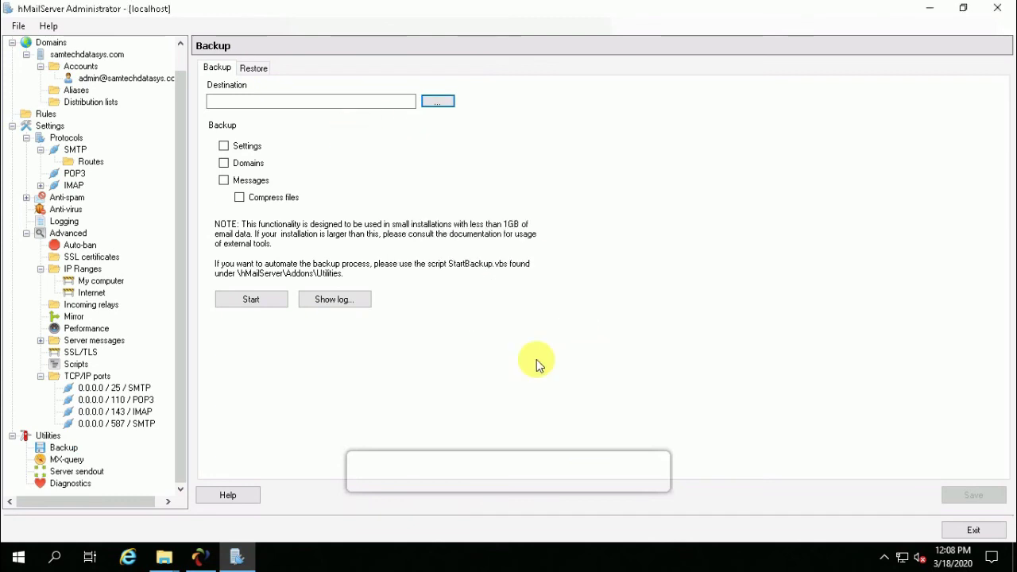
left_click(223, 145)
left_click(223, 163)
left_click(224, 180)
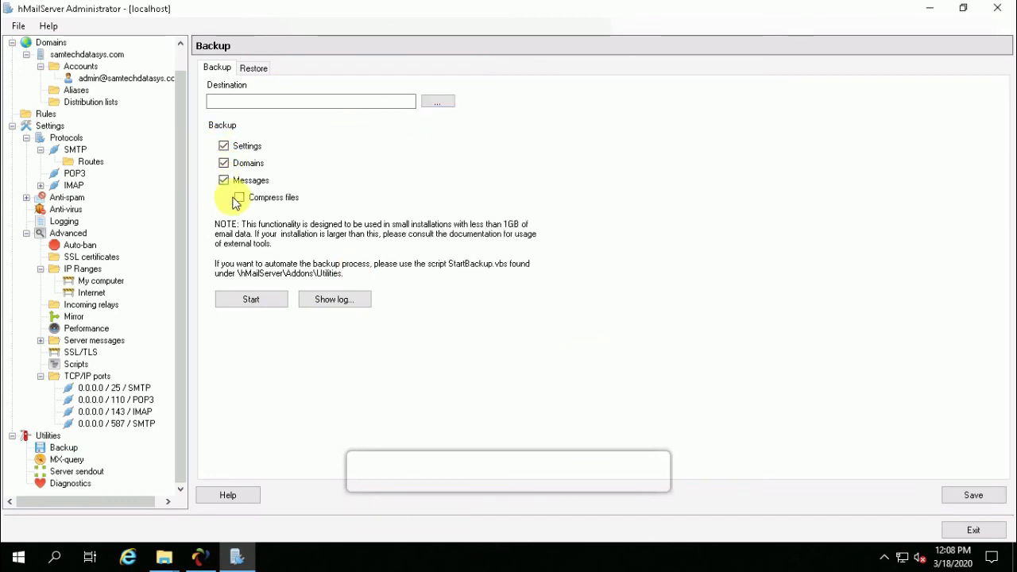
left_click(239, 197)
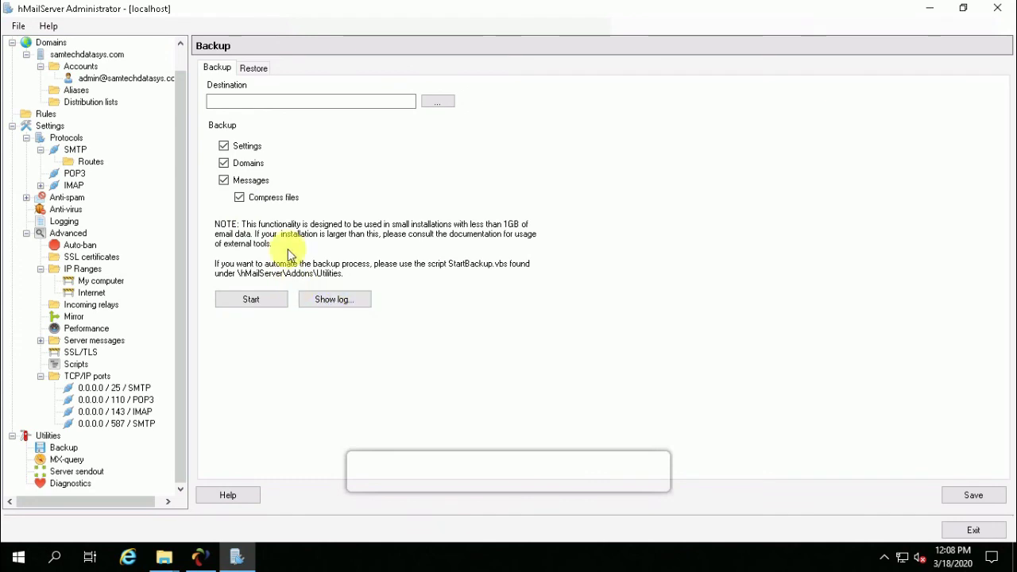
left_click(437, 101)
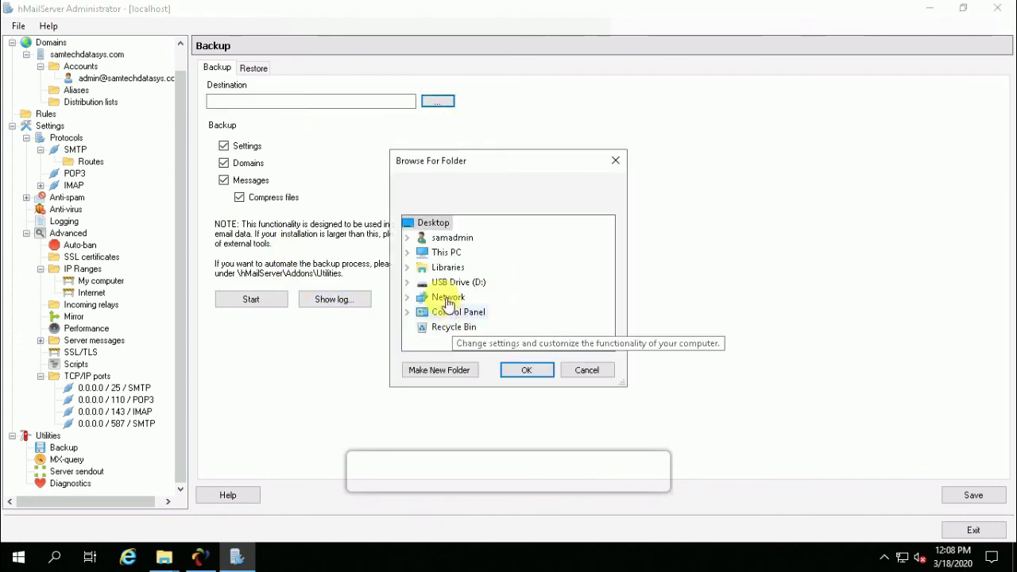
Create C:\hMail Server Directory\Hmail Backup and set it as the backup destination.
left_click(412, 251)
left_click(407, 252)
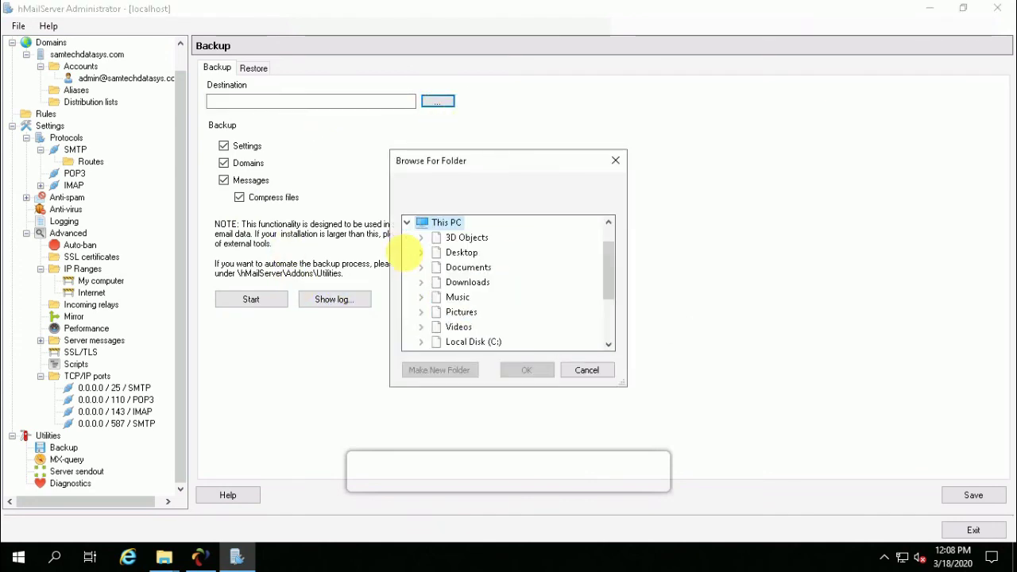
scroll(610, 288, "down", 1)
scroll(610, 285, "down", 1)
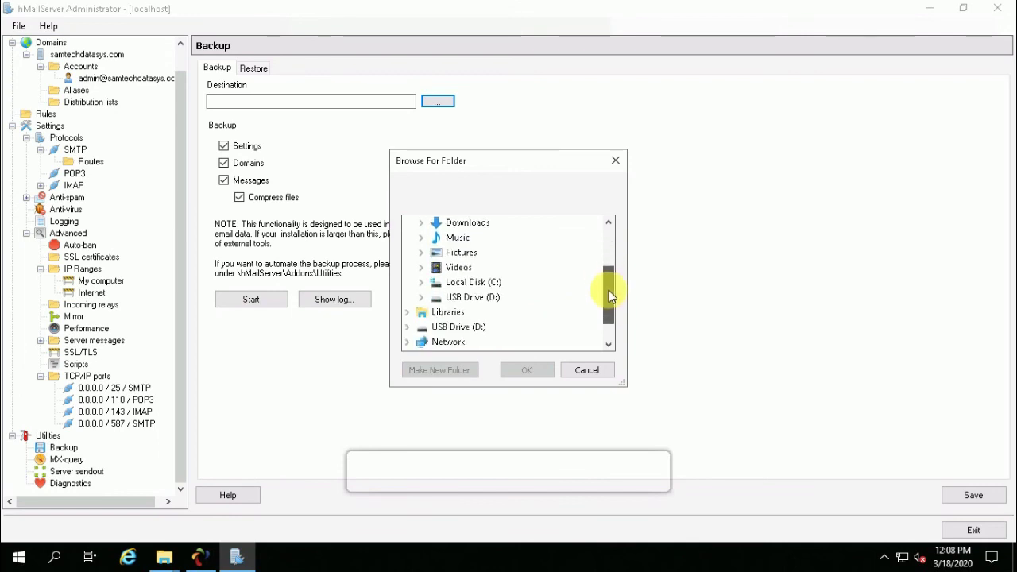
left_click(422, 284)
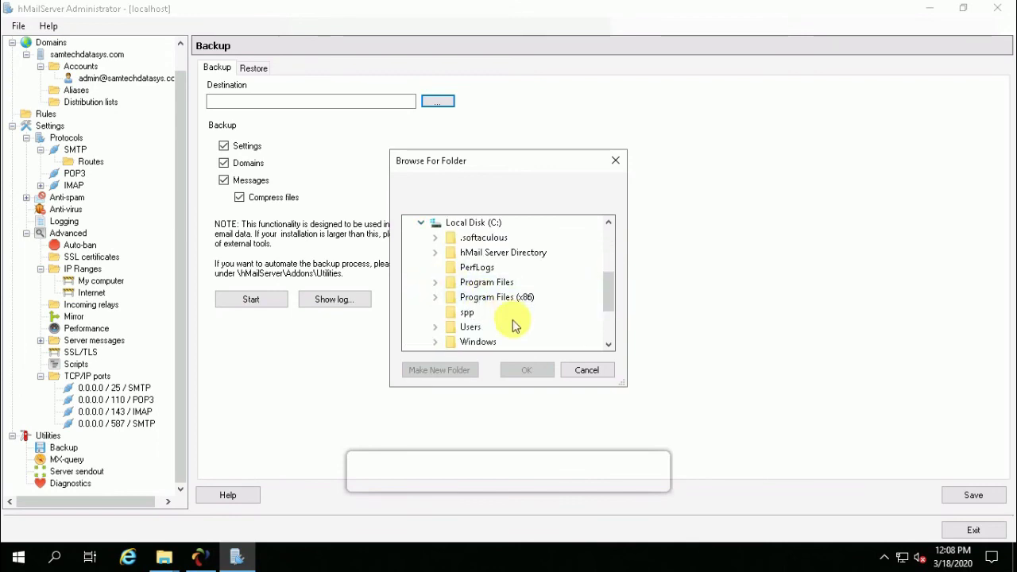
left_click(516, 253)
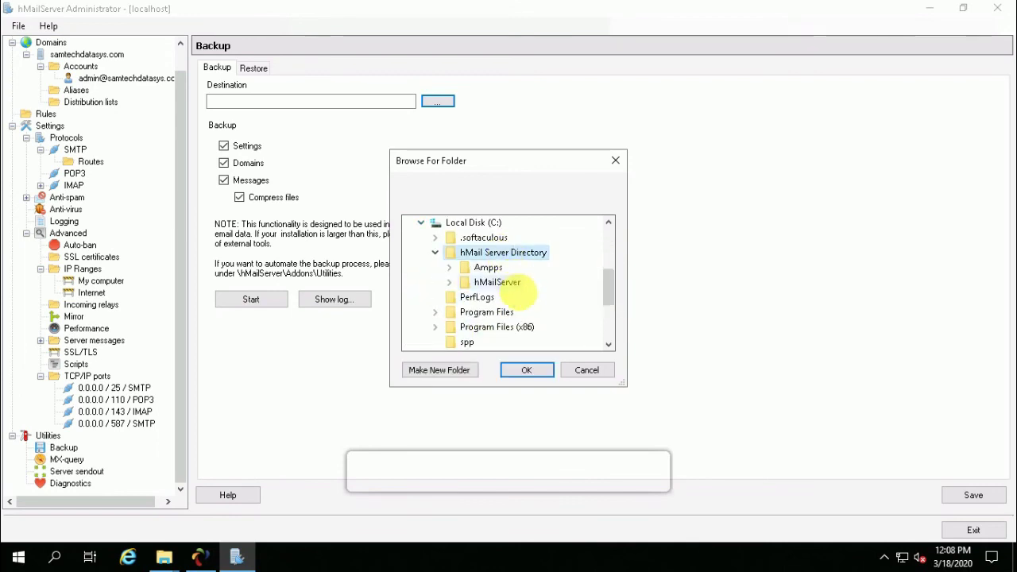
left_click(530, 374)
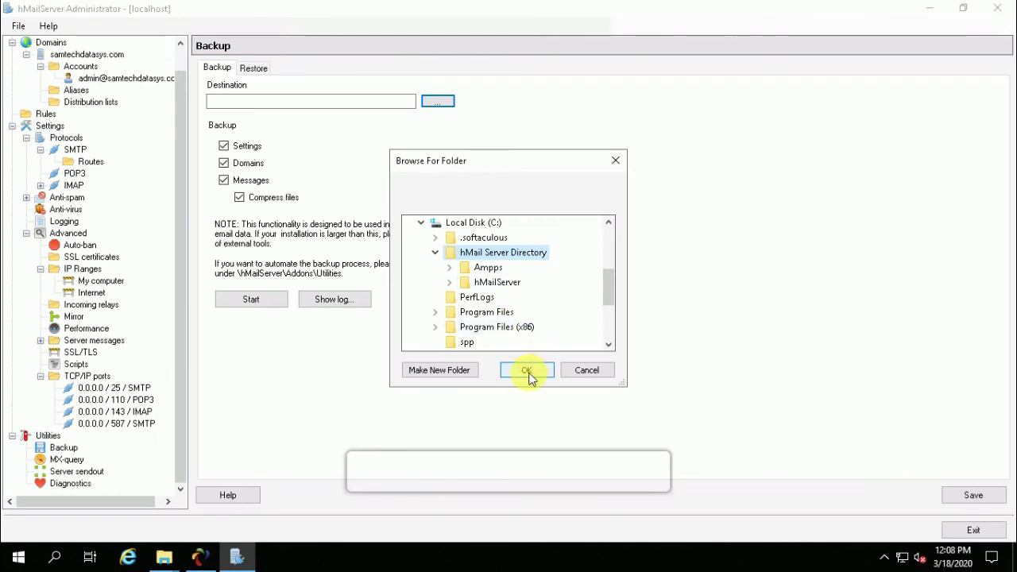
left_click(445, 371)
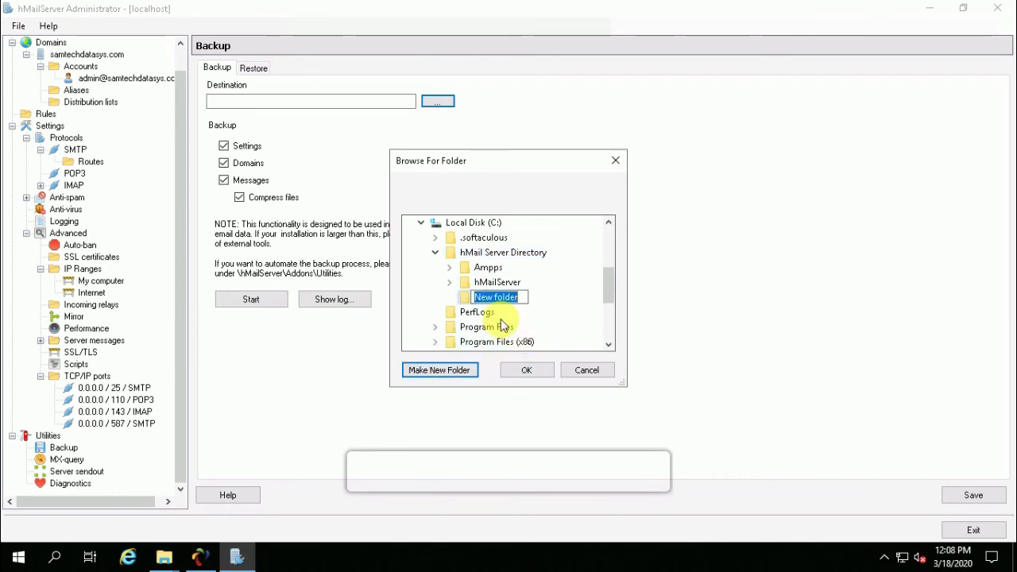
type("Hmail")
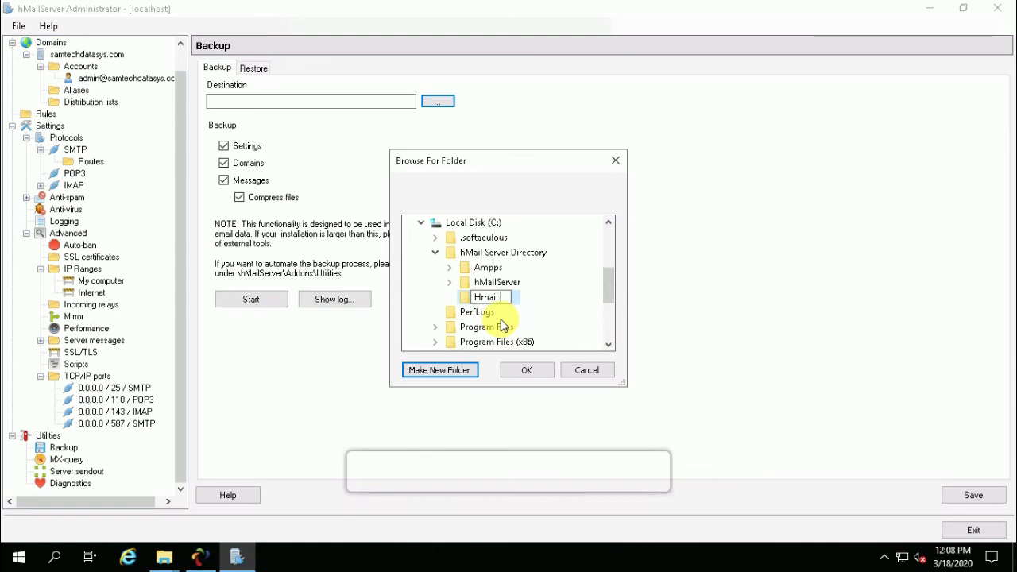
type(" Backup")
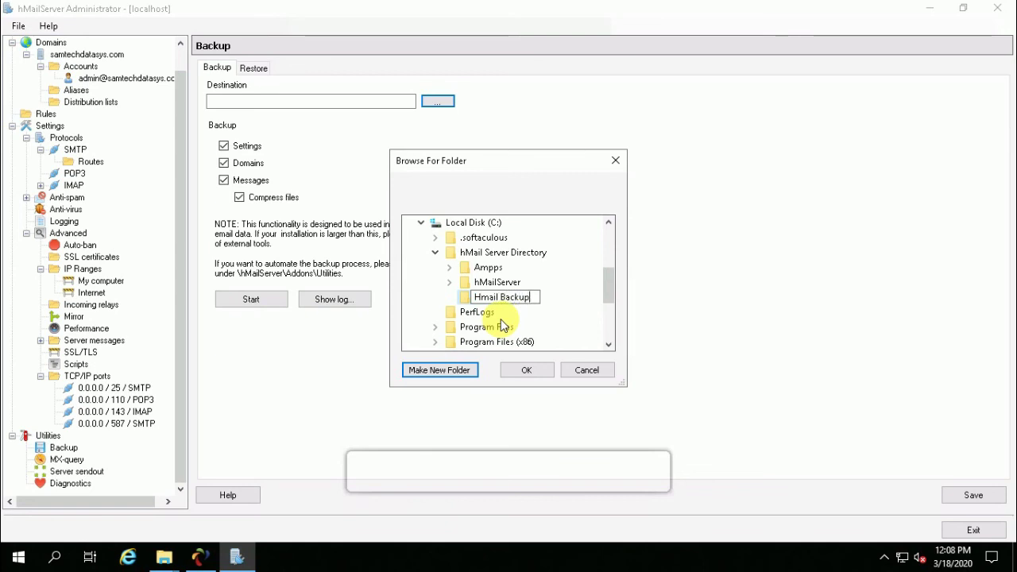
left_click(526, 370)
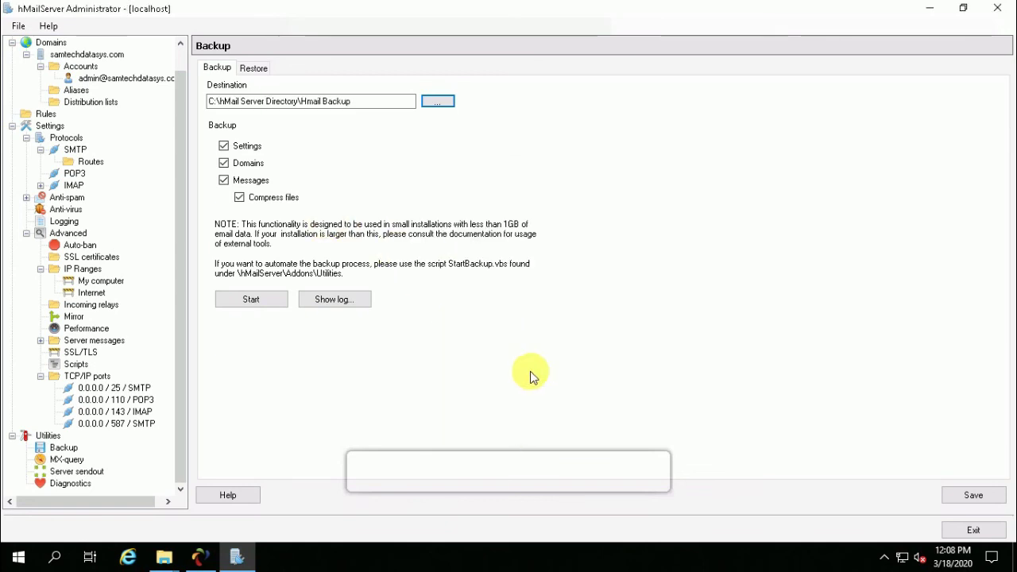
left_click(252, 300)
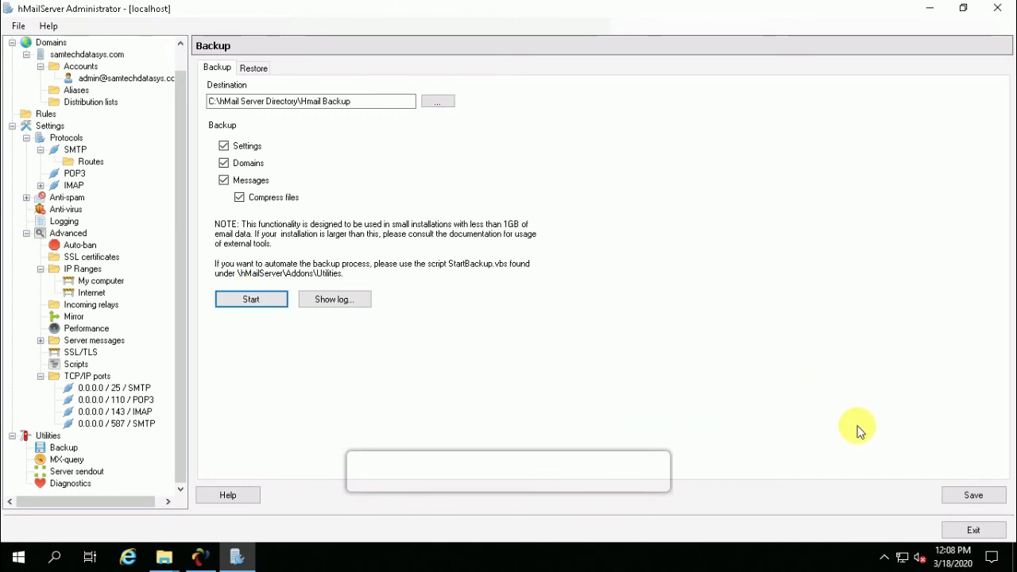
Save the backup settings and choose samtechdatasys.com as the domain to diagnose.
left_click(972, 494)
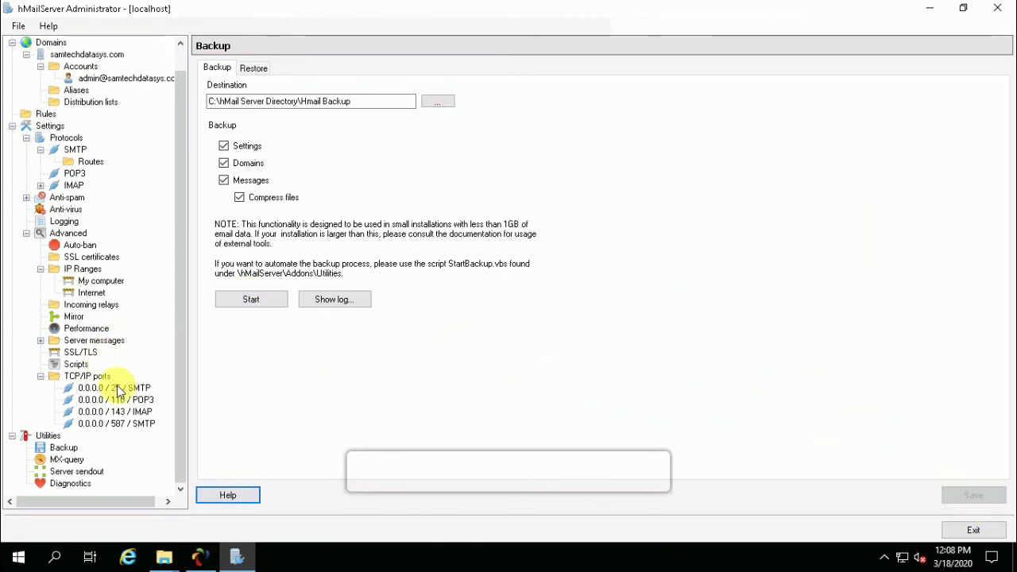
left_click(62, 484)
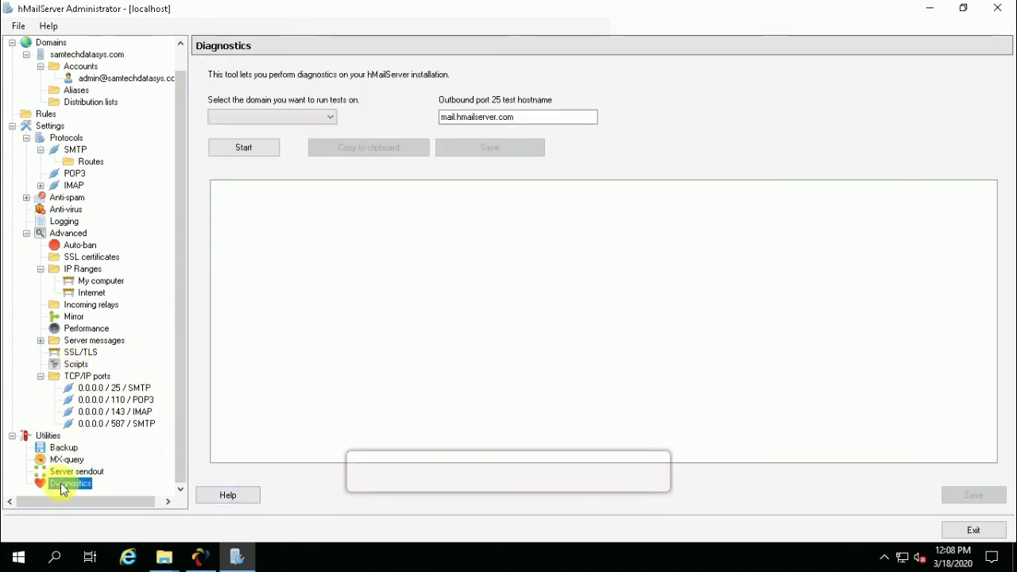
left_click(315, 119)
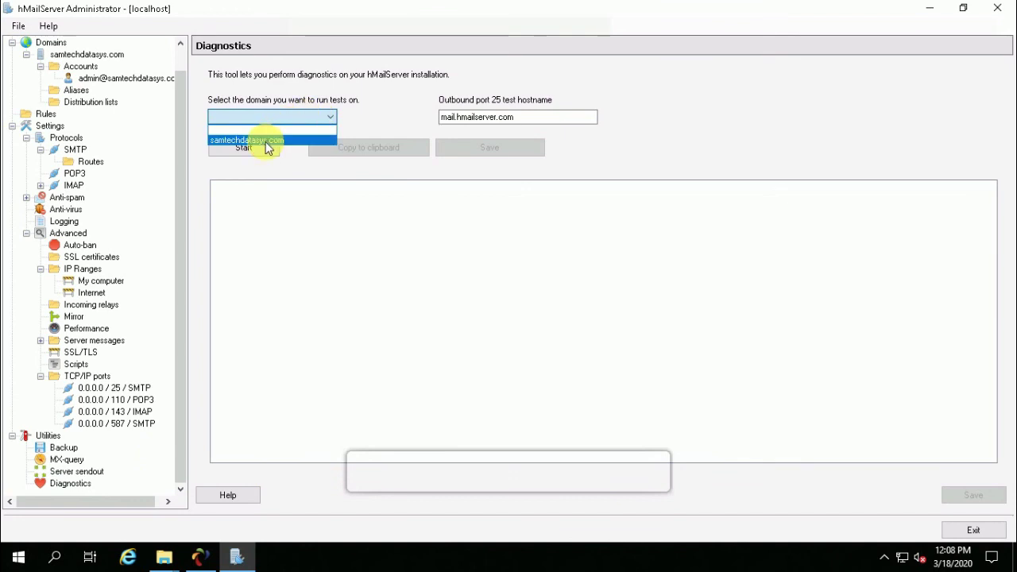
left_click(265, 140)
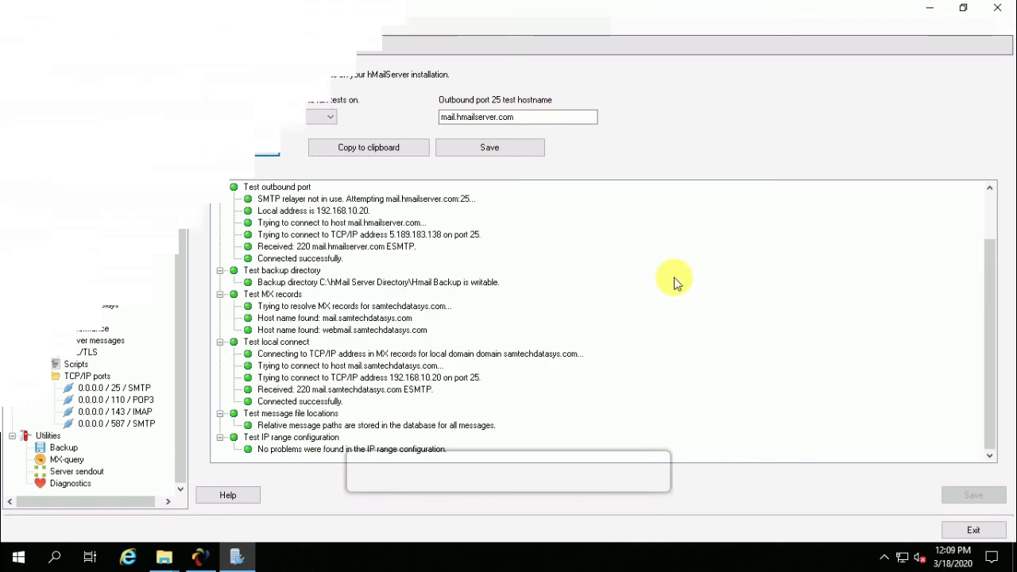